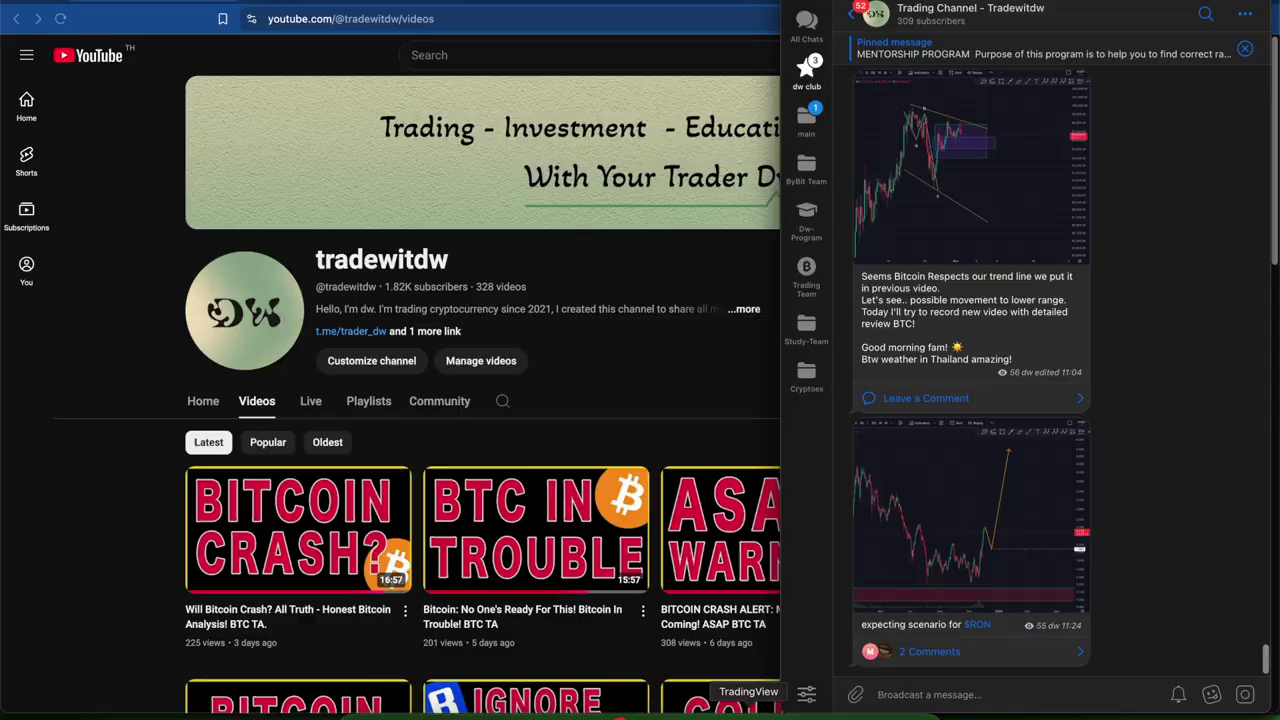
Switch to the TradingView BTCUSD chart and move point 3 of the yellow Elliott wave slightly earlier and lower.
left_click(748, 712)
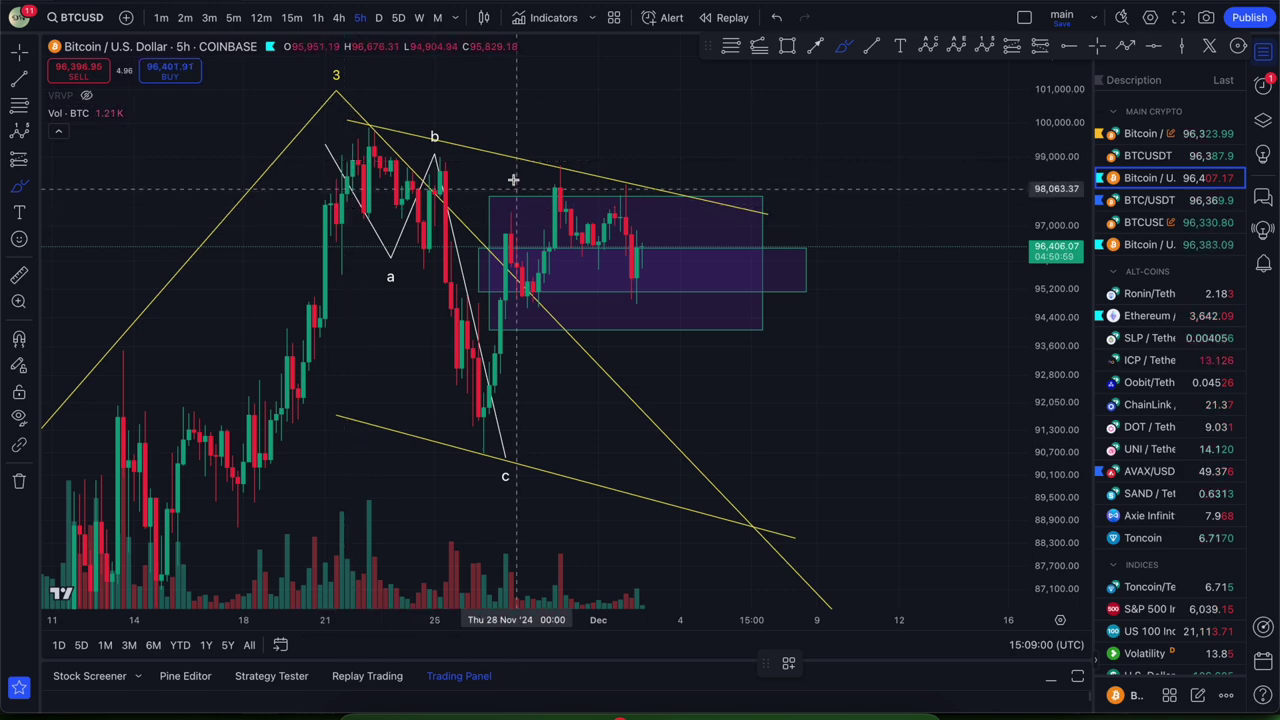
scroll(557, 190, "down", 1)
scroll(557, 190, "up", 1)
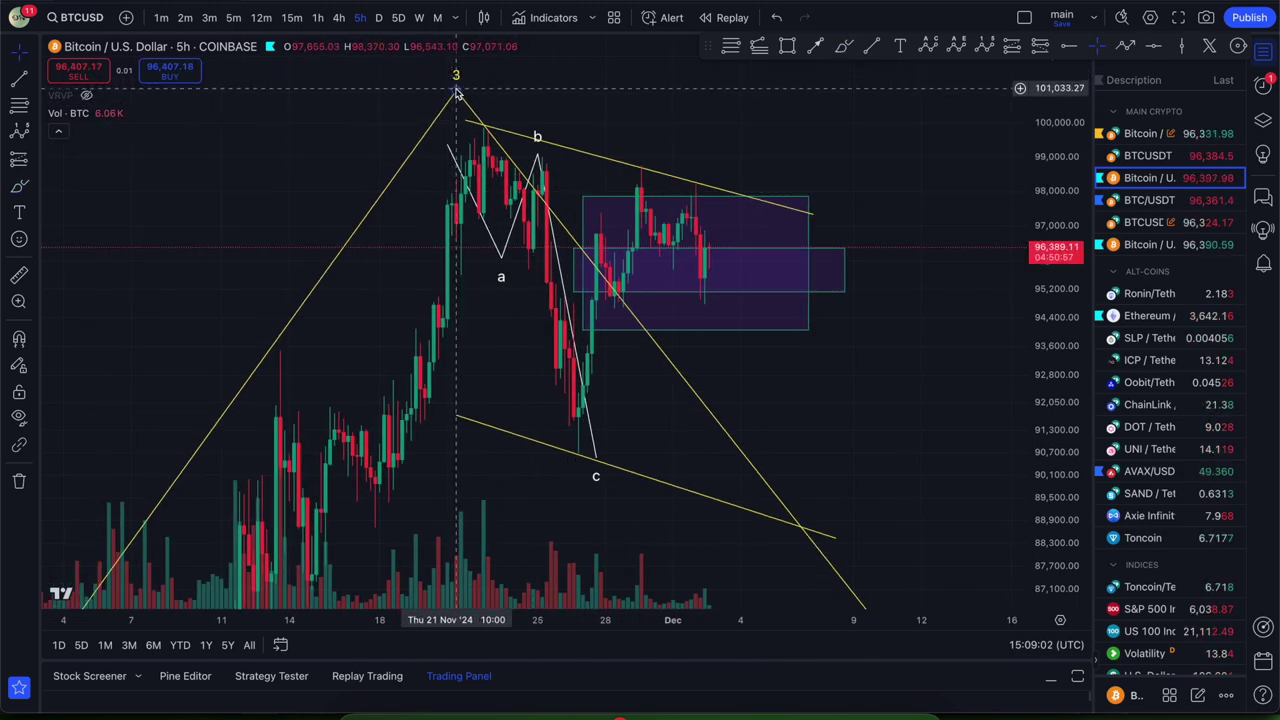
left_click_drag(429, 105, 420, 104)
left_click(600, 108)
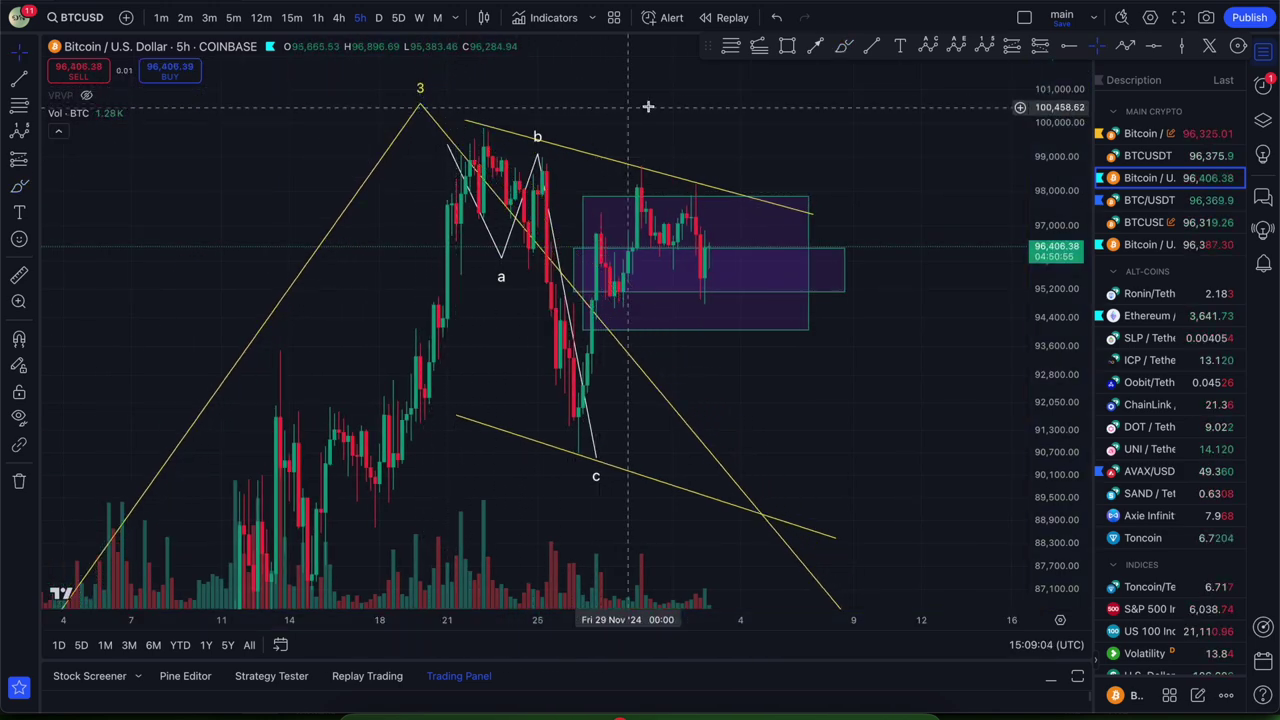
Trace the channel's upper yellow line and mark the nearby price peak with the Brush, undoing each stroke.
left_click(845, 47)
left_click_drag(478, 124, 868, 228)
key("super+z")
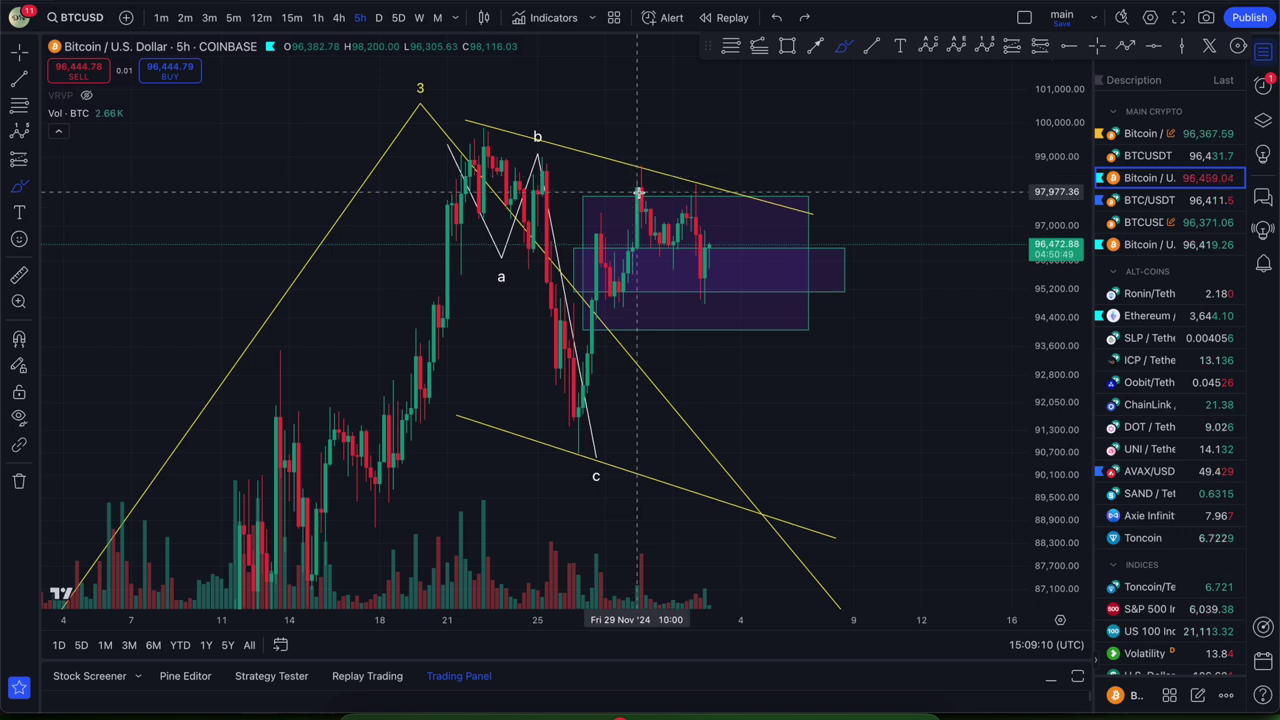
left_click_drag(640, 162, 678, 172)
key("super+z")
key("Escape")
Shift points a and b of the white abc wave later in time, with a on 24 Nov and b at about 99,036.
scroll(752, 177, "down", 3)
right_click(845, 132)
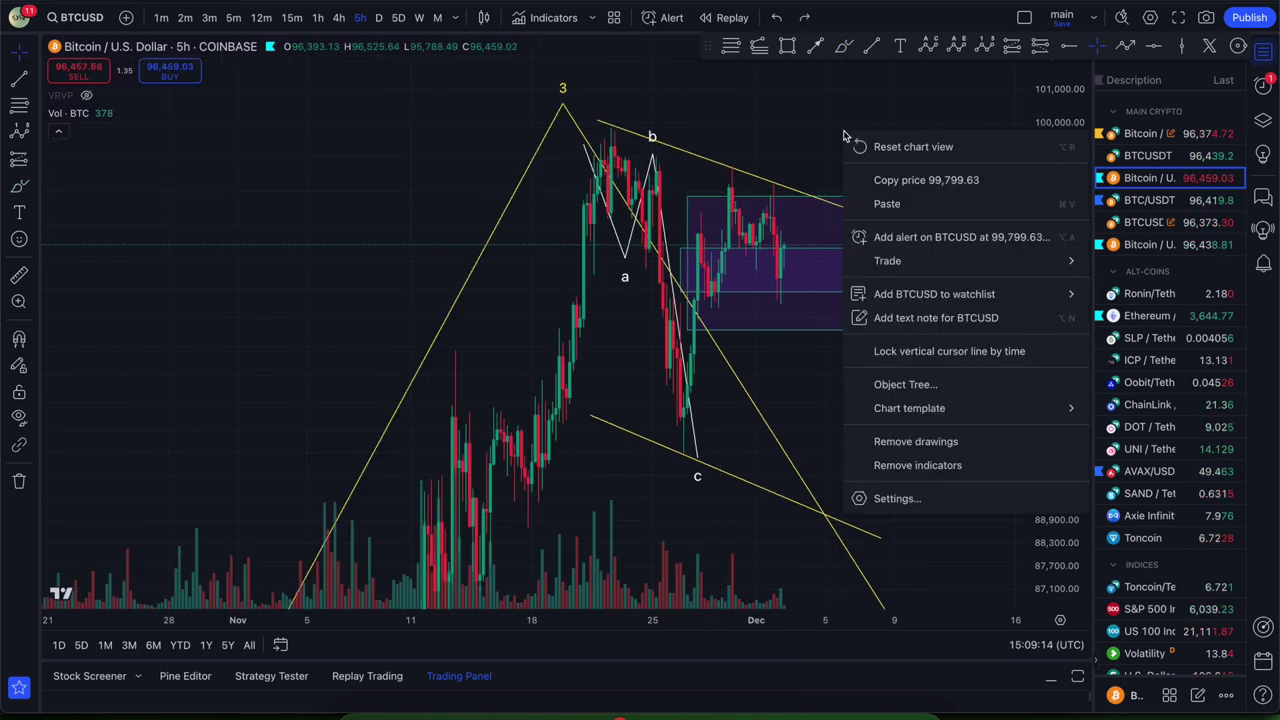
left_click(905, 143)
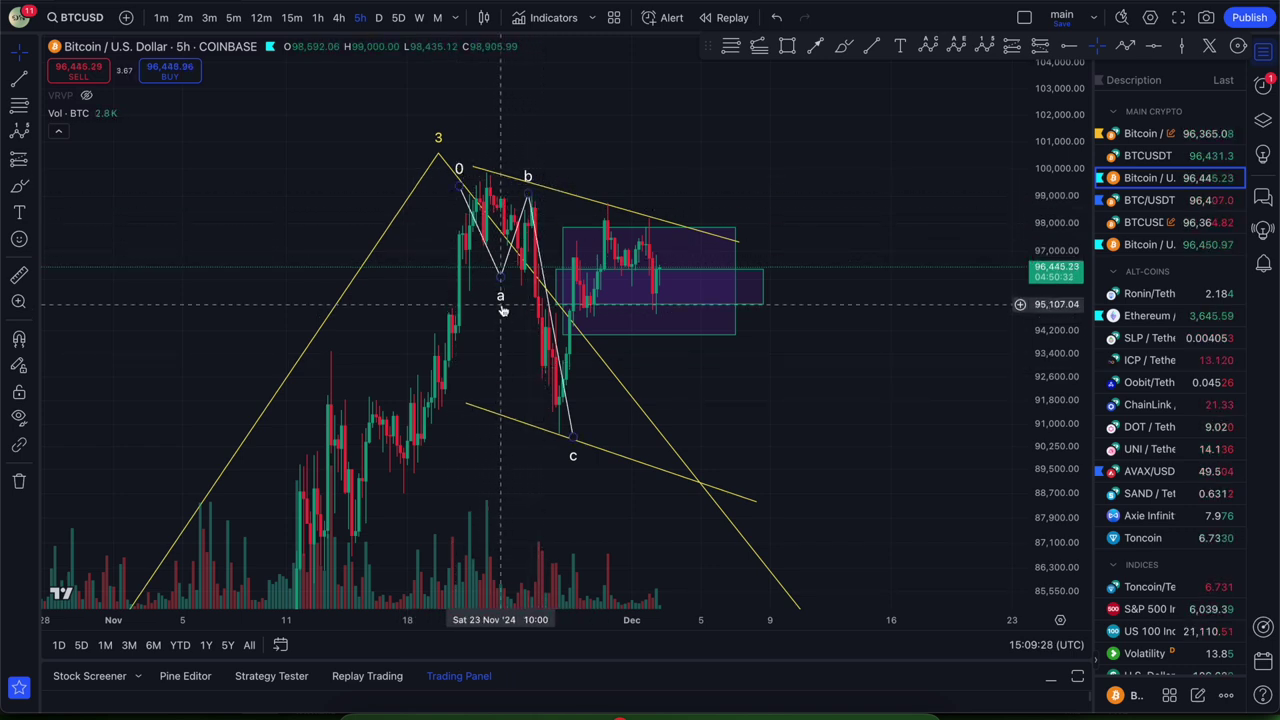
left_click_drag(503, 286, 510, 281)
left_click_drag(521, 199, 536, 199)
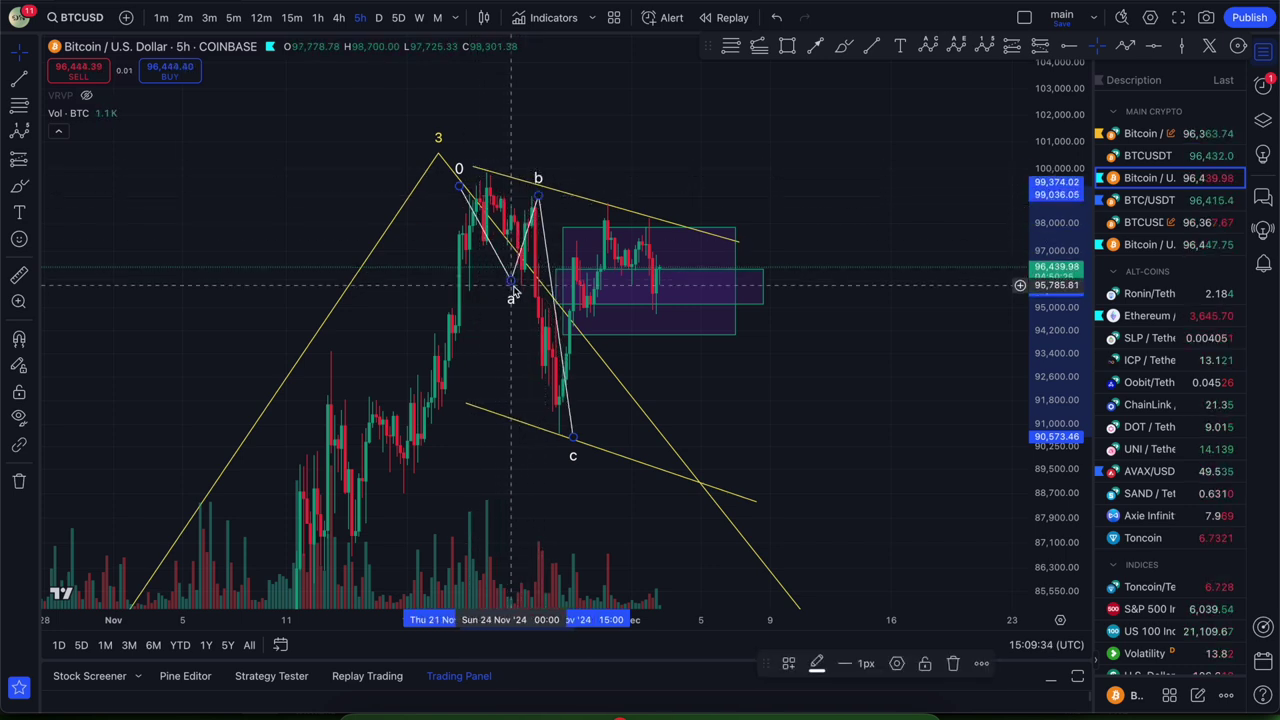
Draw a freehand Brush mark at the upper edge of the purple range and undo it.
scroll(886, 286, "down", 3)
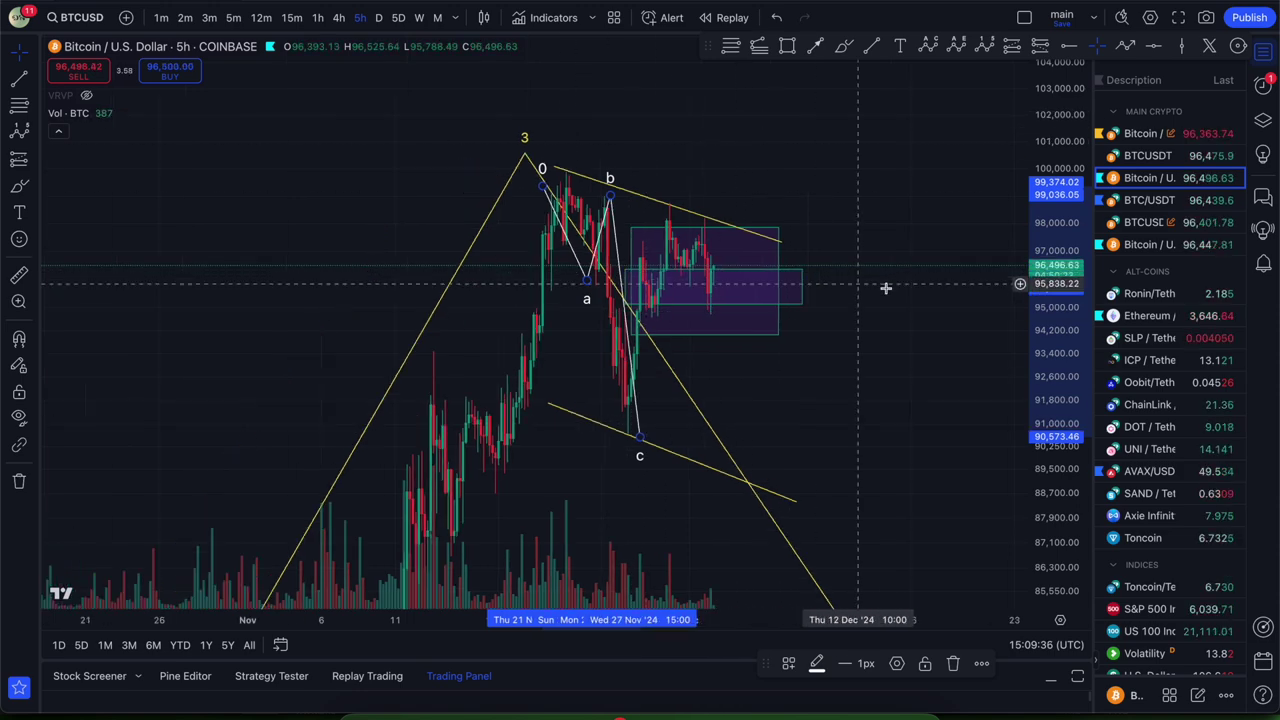
right_click(873, 201)
scroll(817, 162, "up", 4)
key("Escape")
left_click(843, 46)
mouse_move(625, 232)
left_mouse_down()
mouse_move(471, 157)
mouse_move(410, 475)
mouse_move(705, 232)
mouse_move(621, 227)
left_mouse_up()
key("super+z")
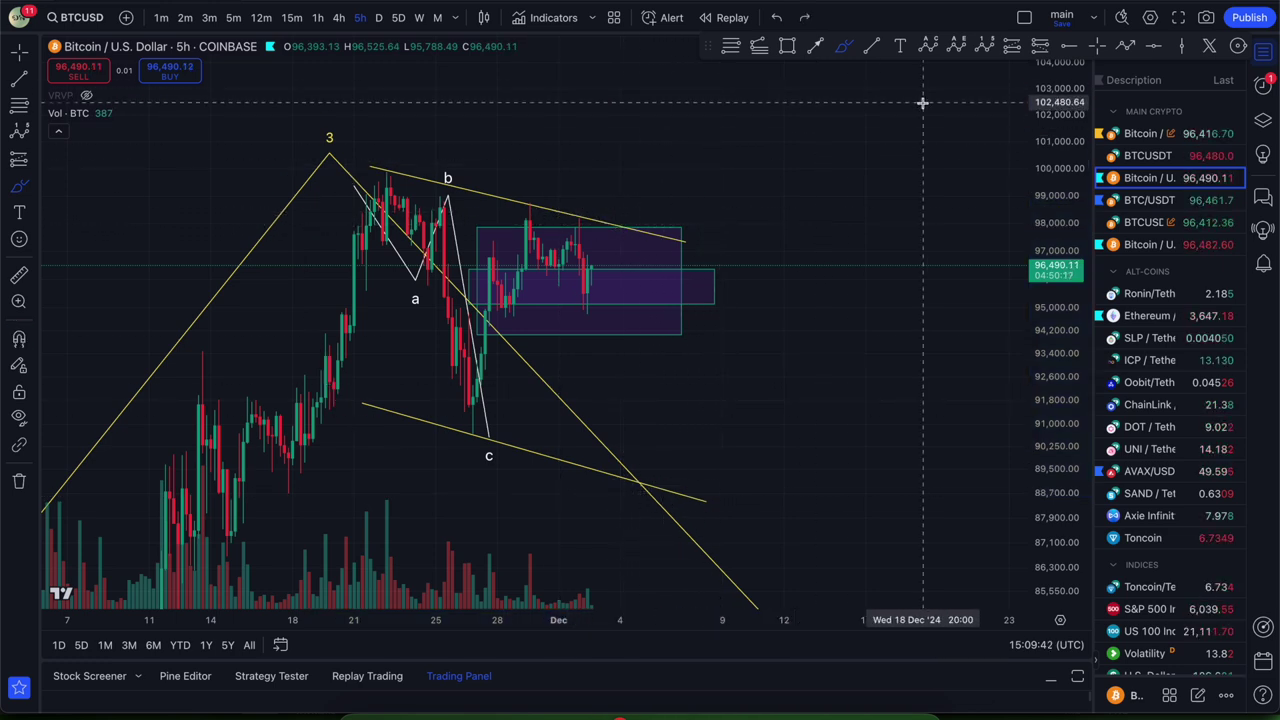
Draw an Elliott triangle wave between the channel lines from about 100,016, with A at 91,010, B at 98,631, C at 89,089 and E at 88,554.
left_click(957, 48)
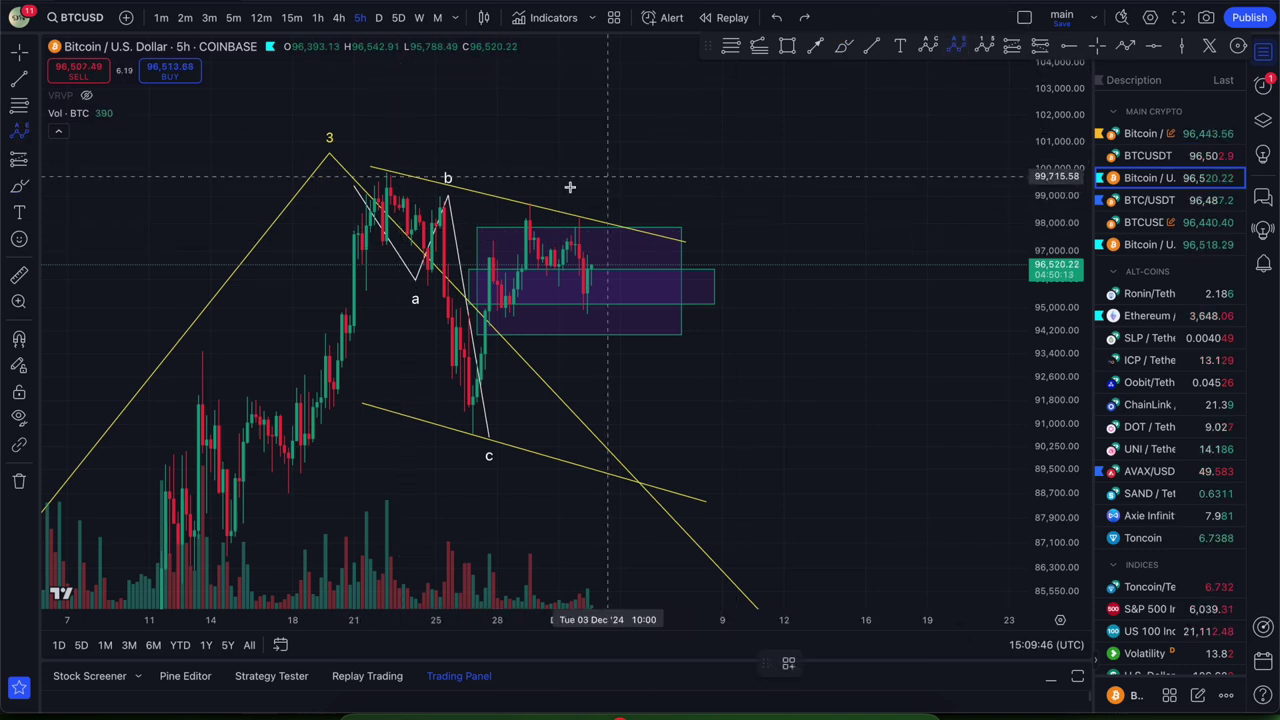
left_click(373, 168)
left_click(477, 420)
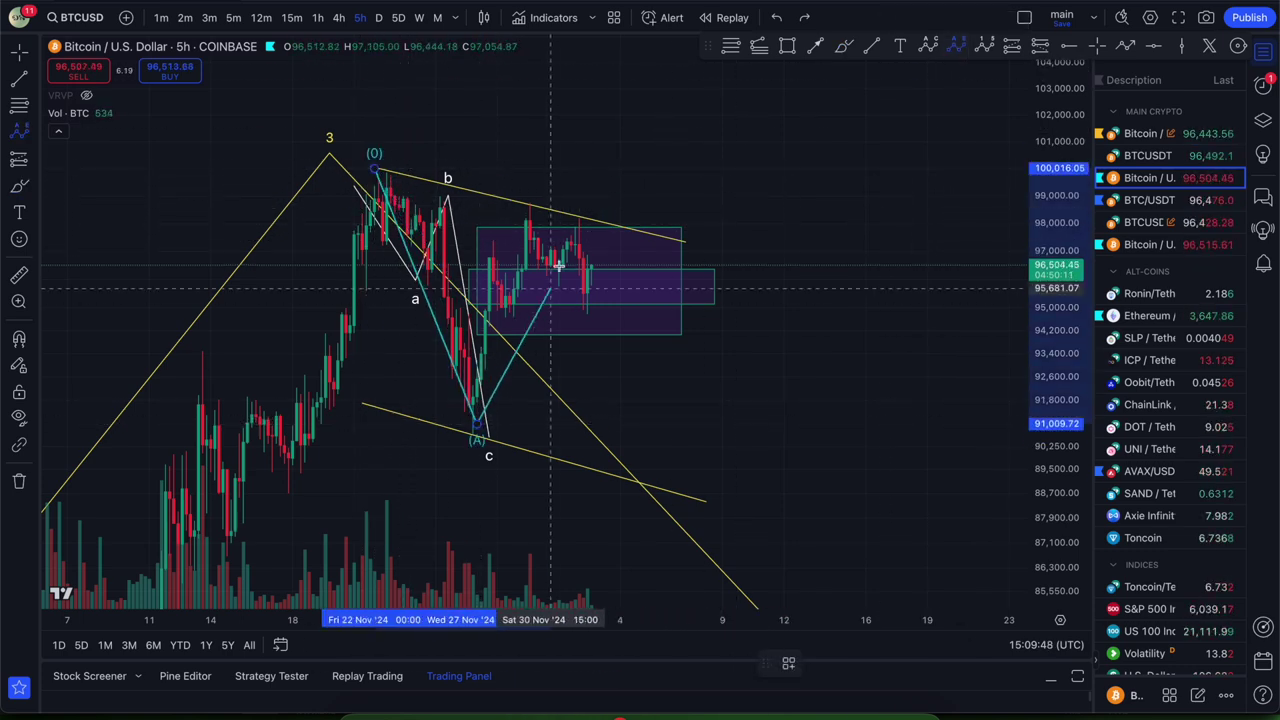
left_click(566, 207)
left_click(603, 478)
left_click(685, 241)
left_click(710, 497)
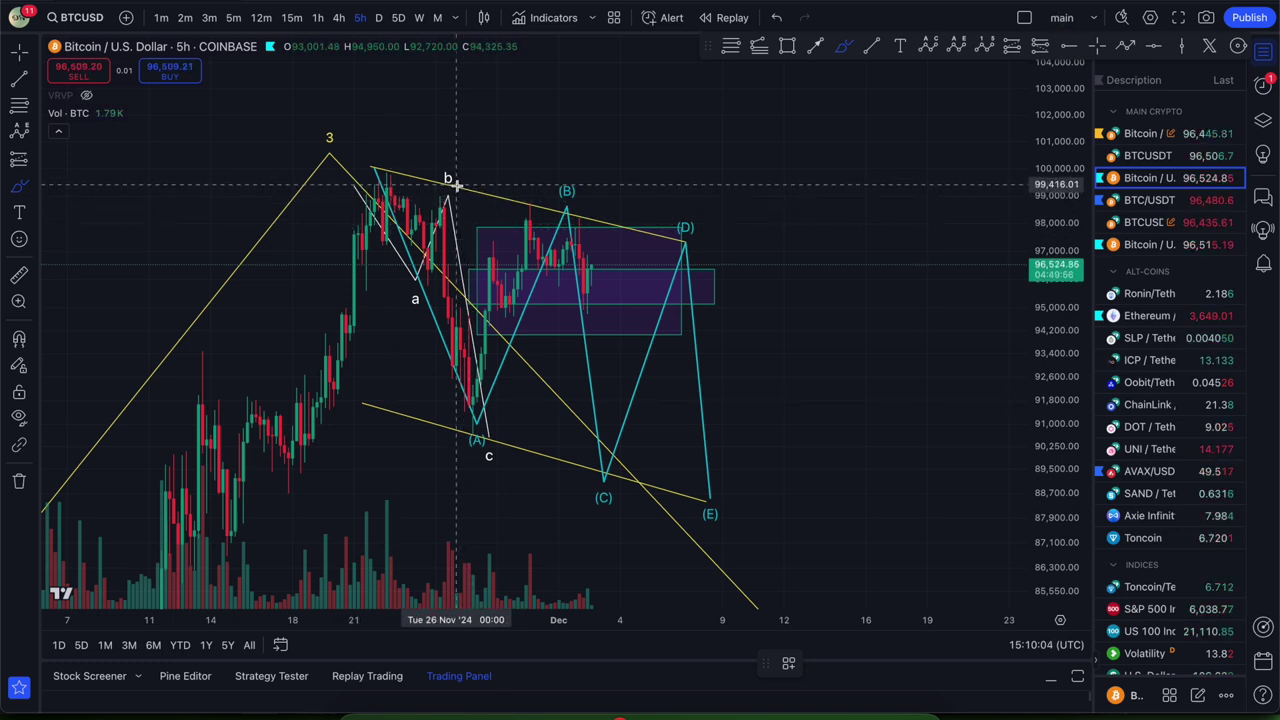
Trace over the triangle pattern with temporary Brush strokes and delete the teal ABCDE wave.
mouse_move(455, 185)
left_mouse_down()
mouse_move(440, 175)
mouse_move(338, 200)
mouse_move(480, 452)
mouse_move(488, 236)
mouse_move(455, 185)
left_mouse_up()
mouse_move(368, 172)
left_mouse_down()
mouse_move(414, 272)
mouse_move(463, 258)
mouse_move(489, 443)
mouse_move(565, 195)
mouse_move(606, 487)
mouse_move(680, 214)
mouse_move(710, 496)
left_mouse_up()
left_click(1097, 46)
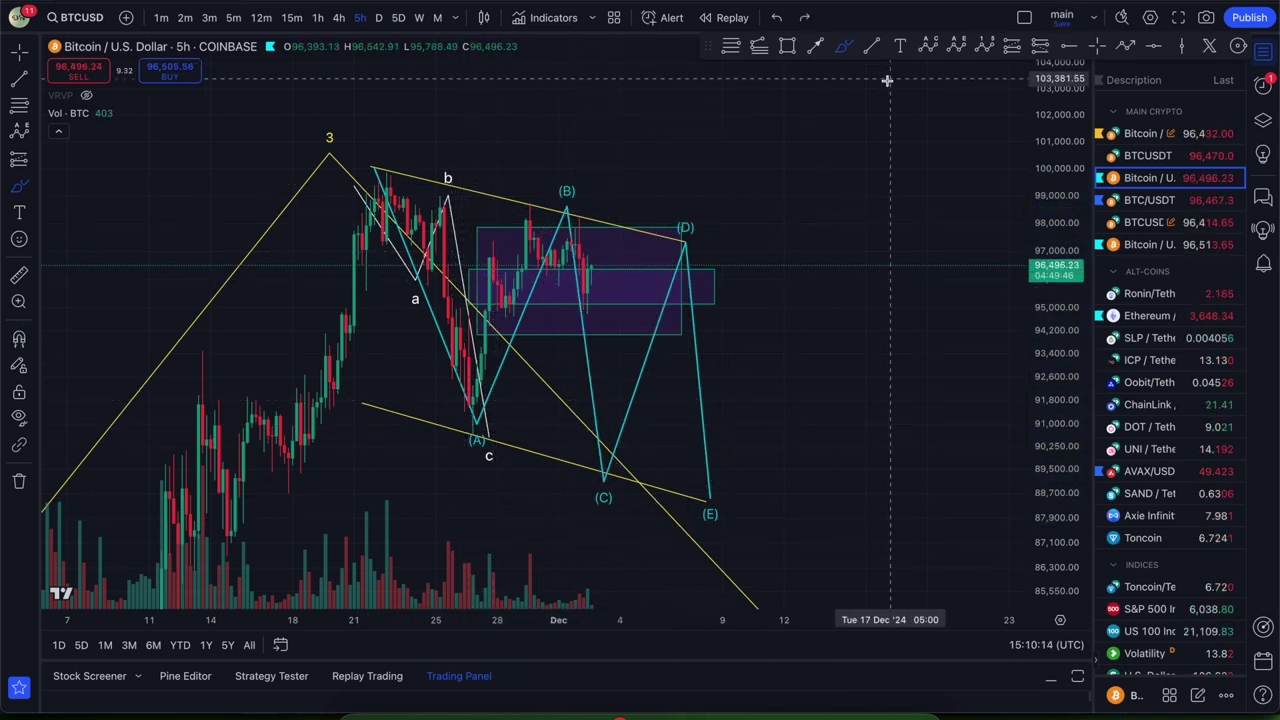
left_click(572, 254)
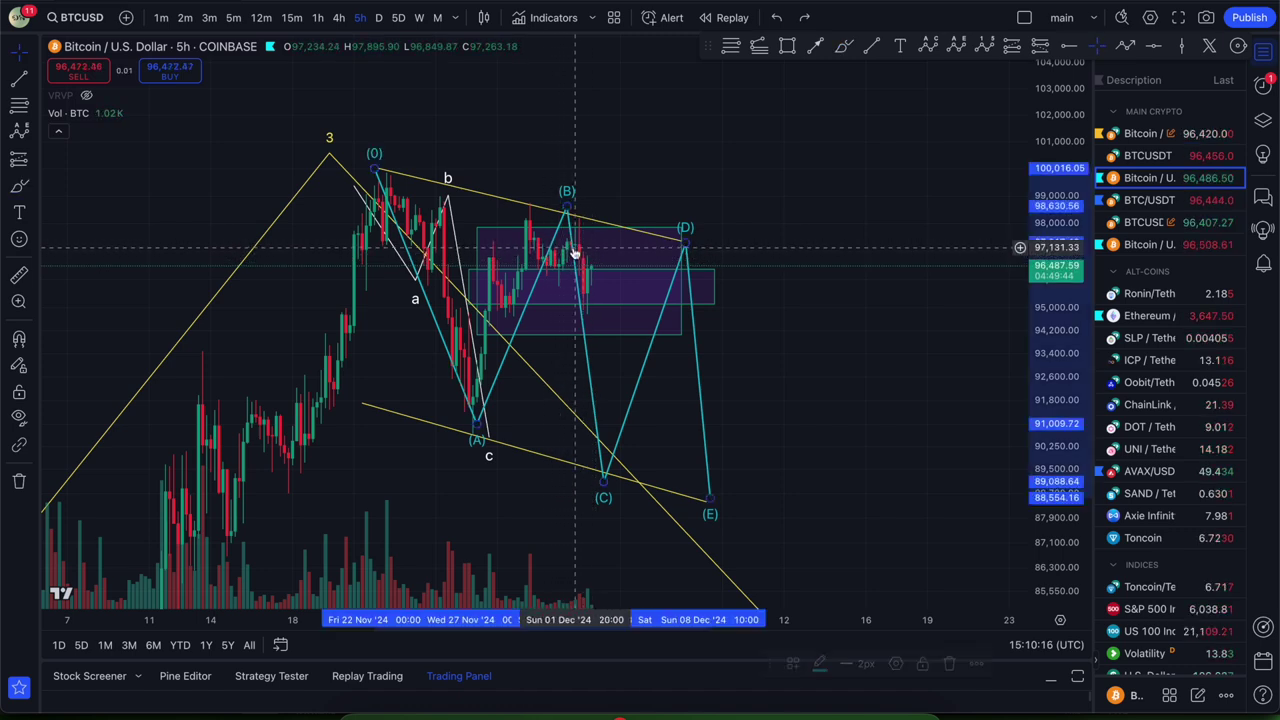
key("Delete")
Draw an Elliott ABC correction swinging between the channel lines down to about 89,000, and delete it.
left_click(928, 46)
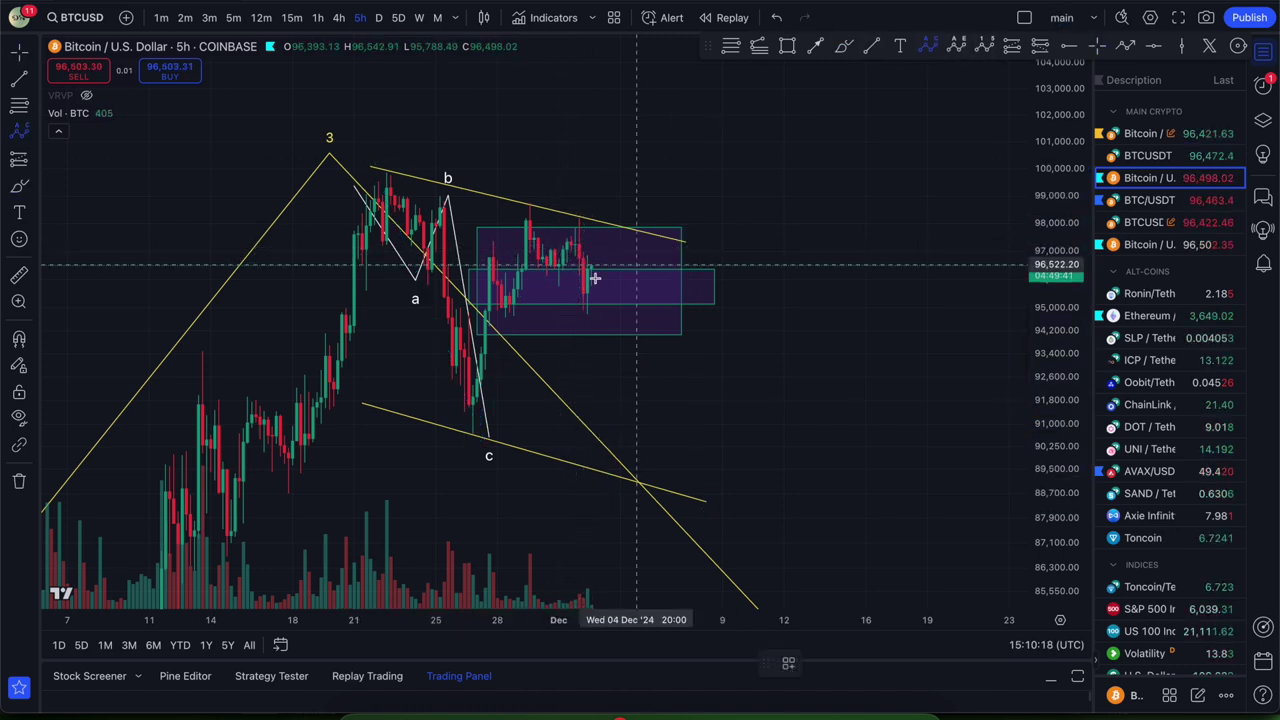
left_click(374, 175)
left_click(468, 447)
left_click(549, 212)
left_click(607, 486)
key("Delete")
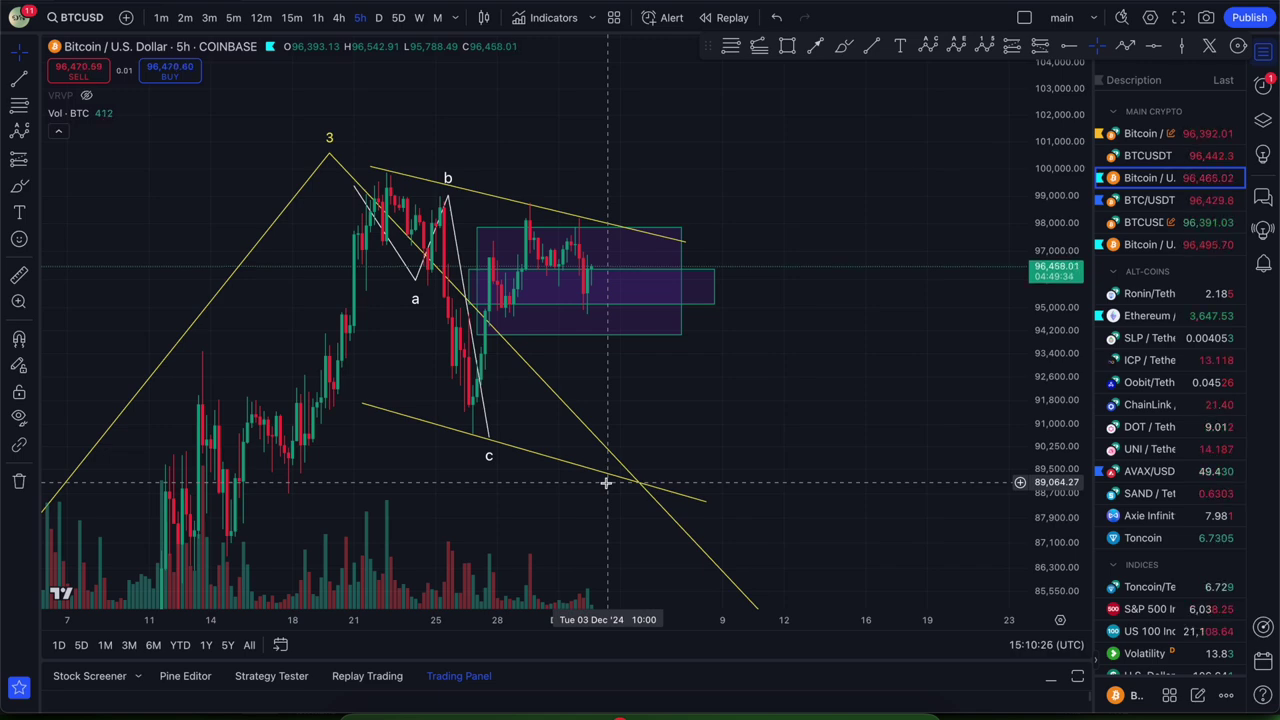
Delete the existing yellow five-point Elliott impulse wave that spans August to early 2025.
left_click_drag(605, 483, 869, 400)
right_click(910, 416)
left_click(1043, 197)
left_click_drag(1044, 196, 1044, 368)
scroll(837, 434, "down", 8)
left_click_drag(557, 443, 528, 275)
left_click_drag(1044, 217, 1047, 446)
scroll(777, 443, "down", 6)
left_click_drag(777, 443, 548, 200)
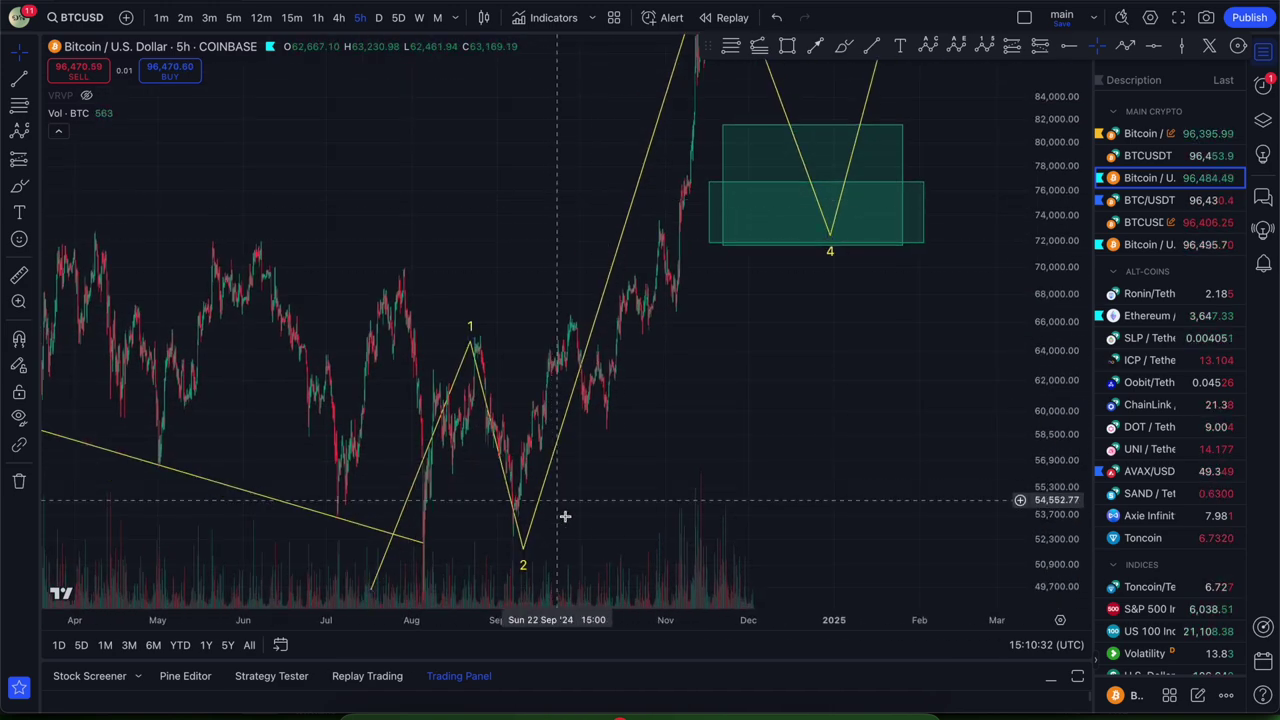
left_click_drag(676, 434, 574, 434)
left_click_drag(495, 120, 489, 268)
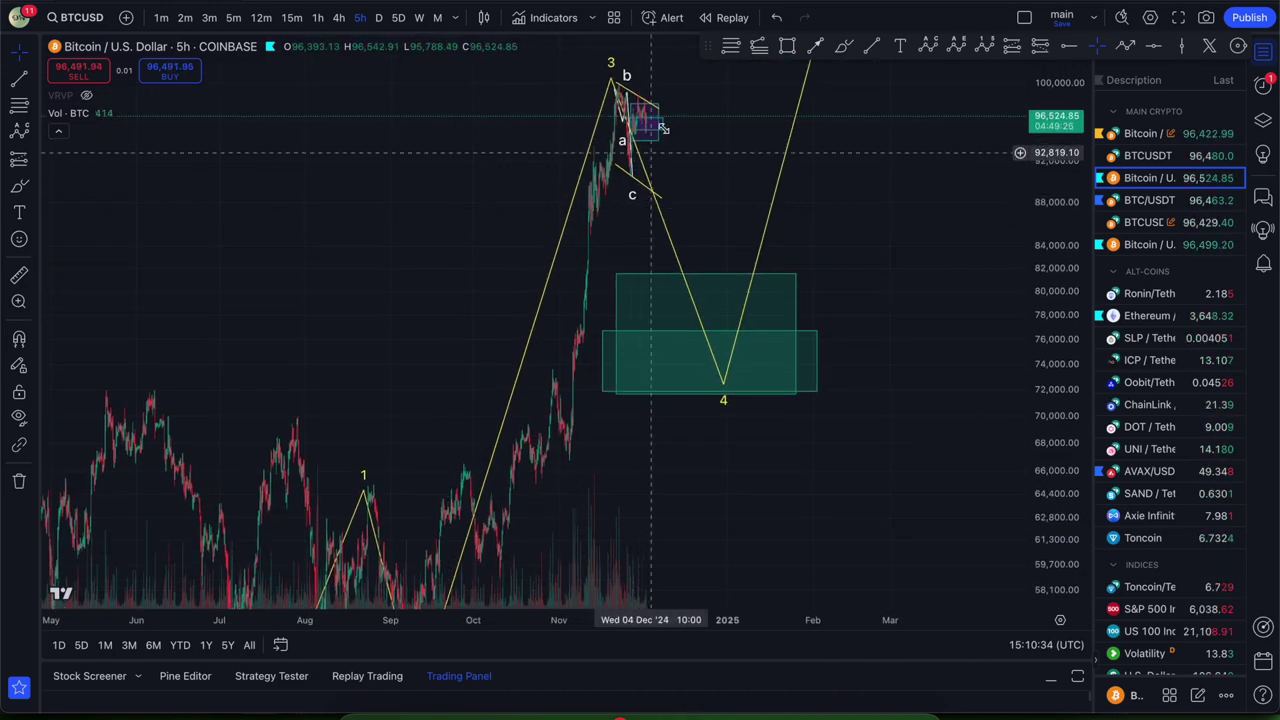
left_click_drag(626, 41, 636, 200)
left_click(622, 238)
key("Delete")
Draw an Elliott impulse wave from about 52,781 through 1 at 67,232, 2 at 58,972, 3 at 100,746, 4 at 75,456 and 5 at 104,306.
left_click_drag(414, 372, 453, 108)
left_click_drag(1048, 222, 1048, 371)
left_click_drag(859, 468, 887, 471)
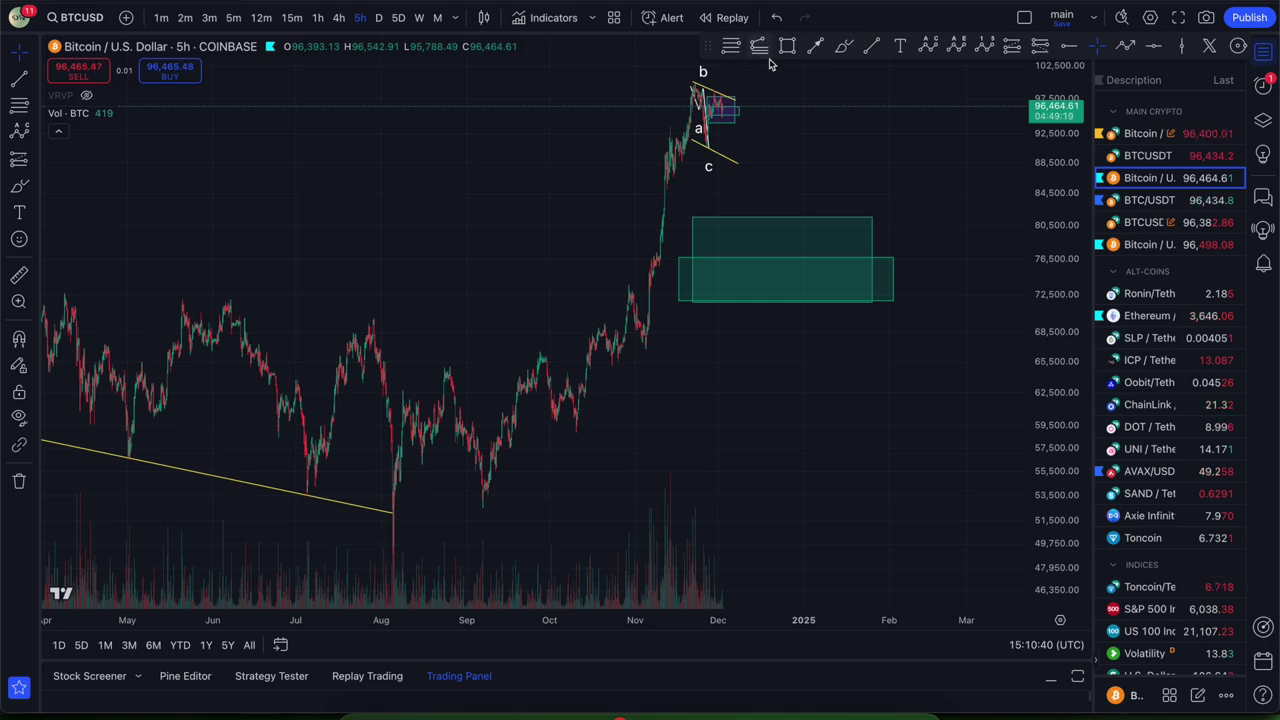
left_click(986, 46)
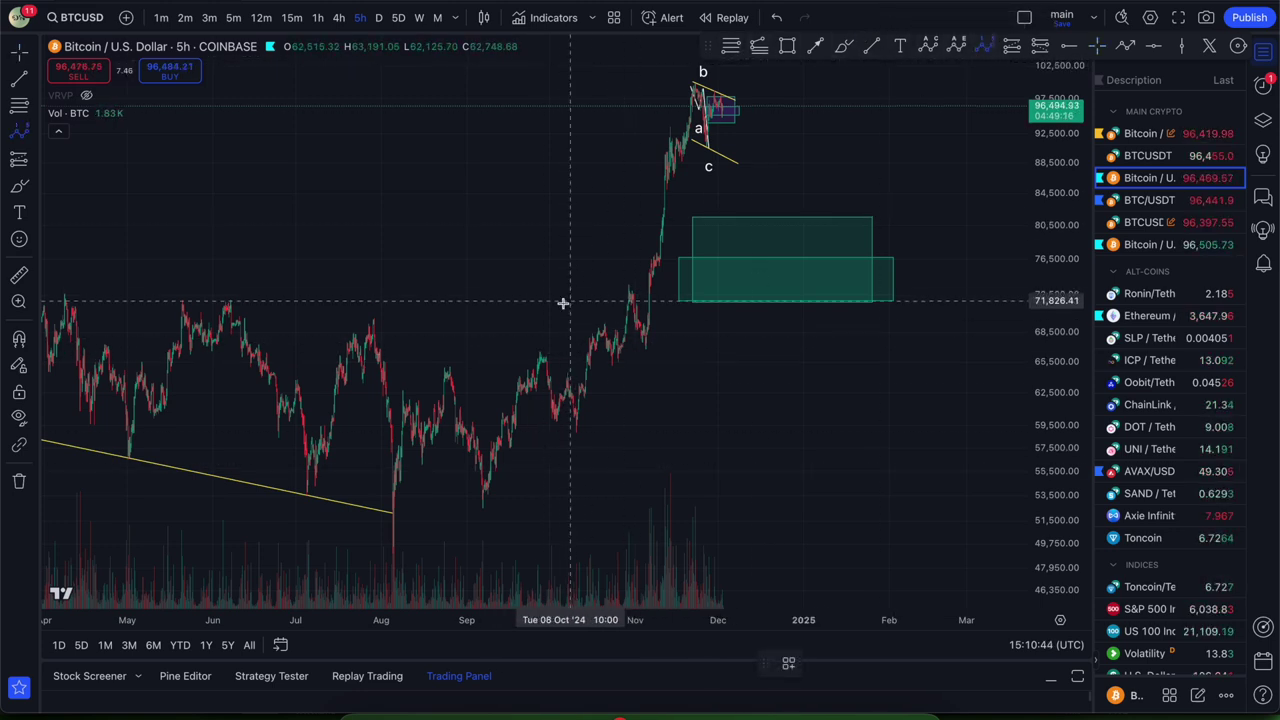
left_click(469, 504)
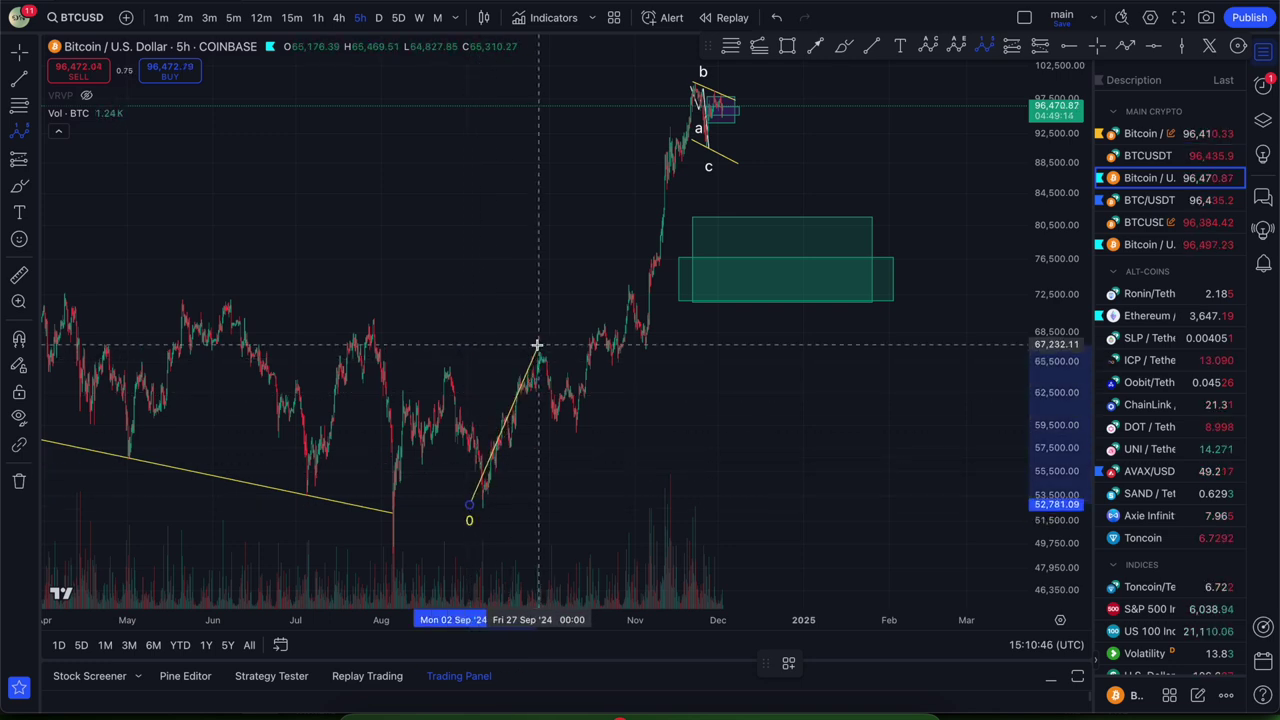
left_click(537, 345)
left_click(580, 432)
left_click(686, 75)
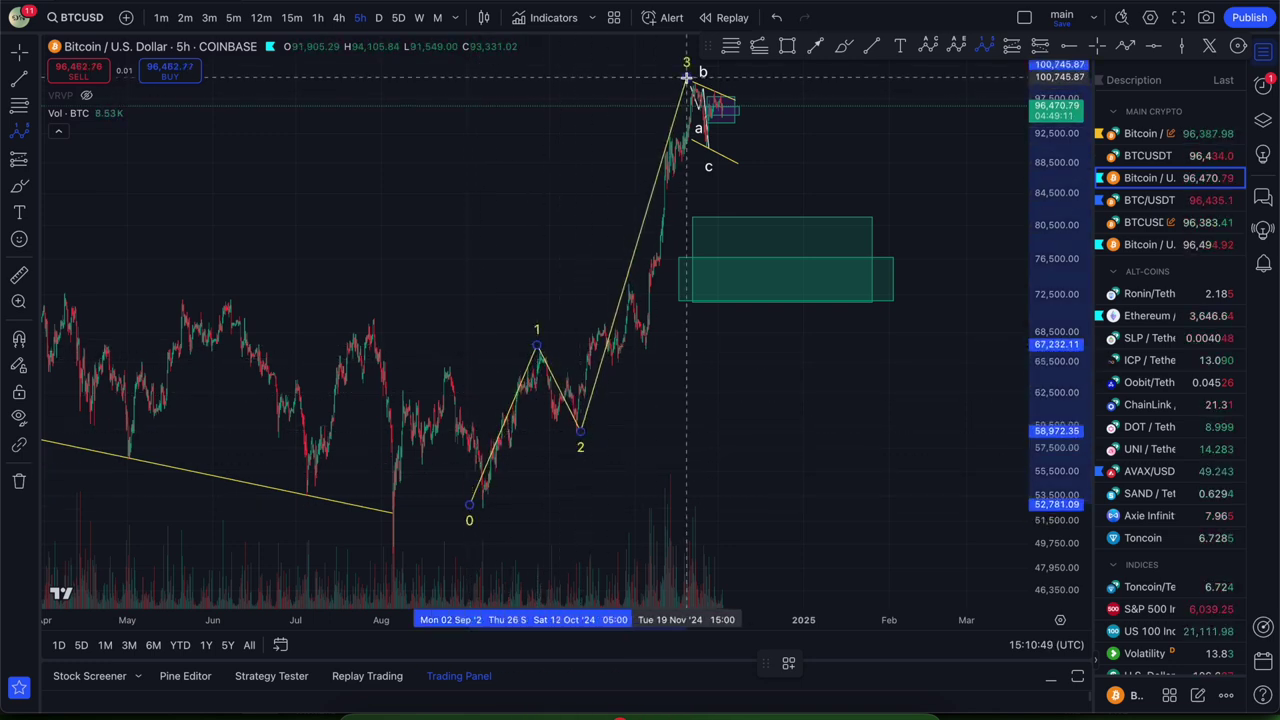
left_click(766, 268)
left_click(843, 62)
Draw a freehand Brush mark above the white abc wave and the small channel, and undo it.
left_click_drag(843, 62, 790, 206)
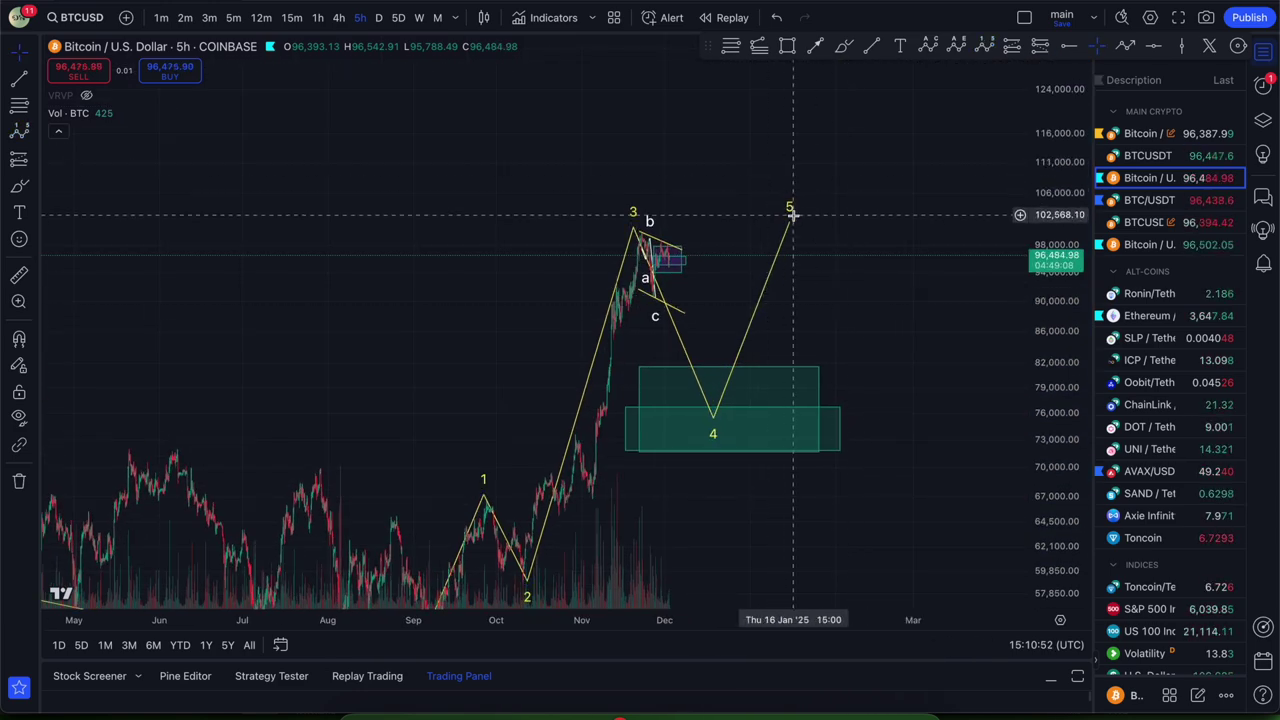
scroll(594, 286, "up", 3)
left_click_drag(1016, 543, 1017, 454)
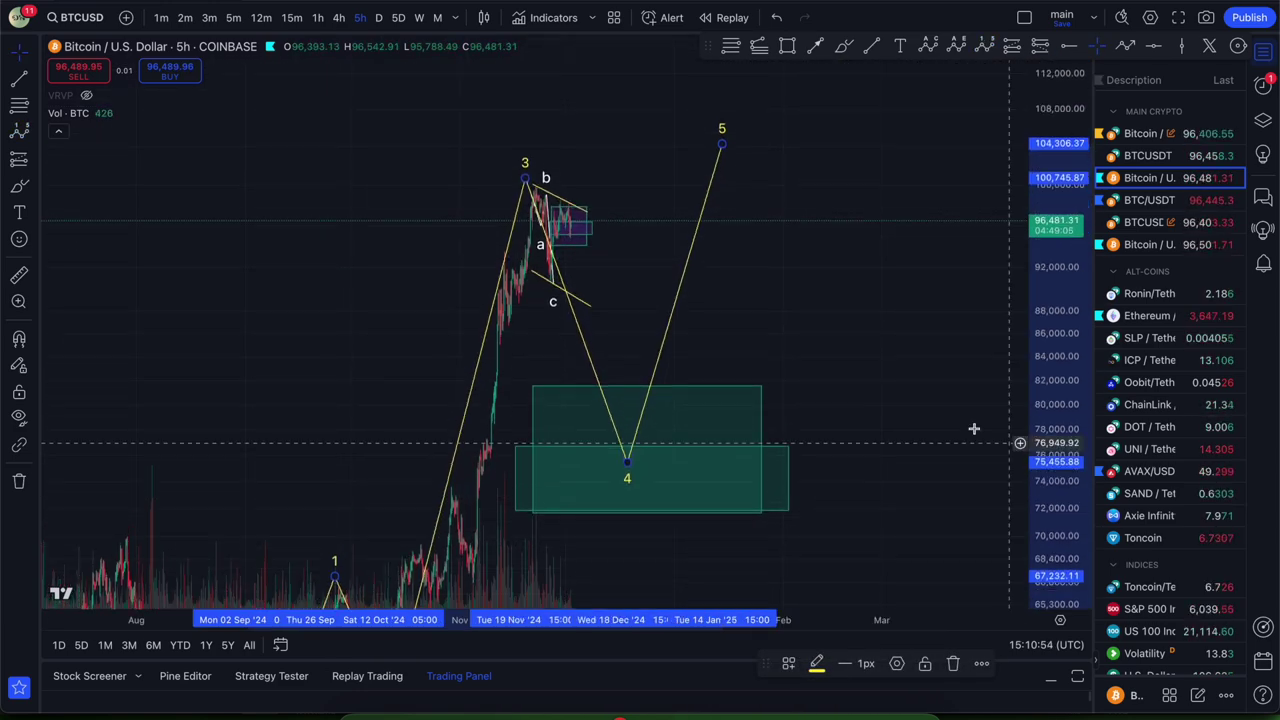
right_click(761, 323)
left_click_drag(713, 303, 715, 156)
scroll(531, 225, "up", 5)
mouse_move(330, 205)
left_mouse_down()
mouse_move(507, 267)
mouse_move(813, 329)
left_mouse_up()
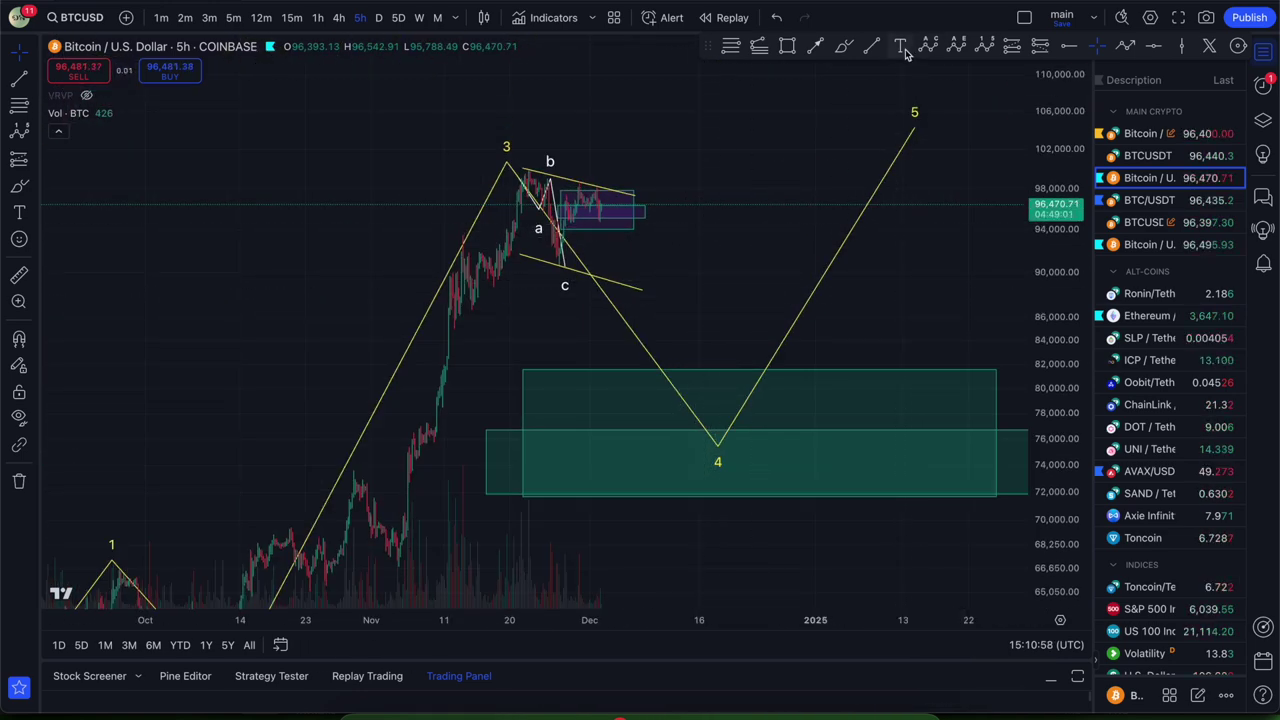
left_click(845, 45)
mouse_move(657, 147)
left_mouse_down()
mouse_move(523, 166)
mouse_move(651, 309)
mouse_move(651, 130)
left_mouse_up()
key("ctrl+z")
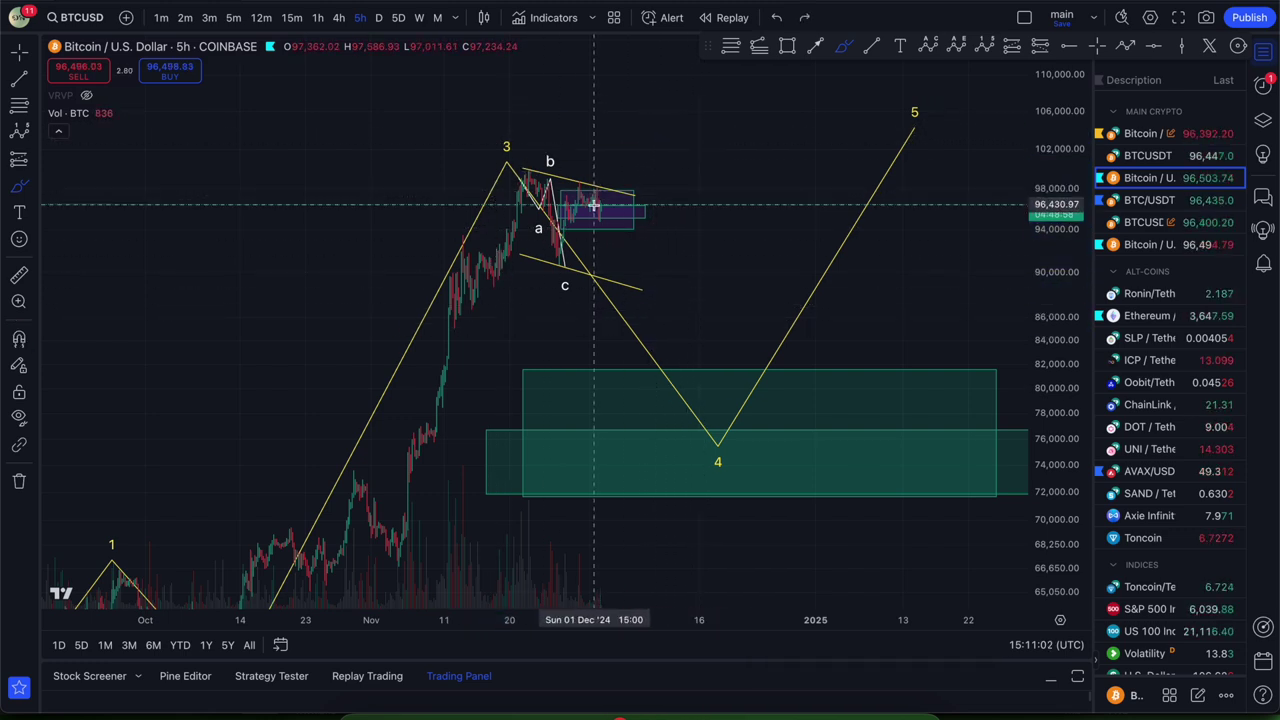
Brush the drop from the current price to the green zone, undo it, and brush along the zone's upper edge at about 81,600.
left_click_drag(597, 202, 627, 364)
key("ctrl+z")
left_click_drag(526, 366, 1008, 370)
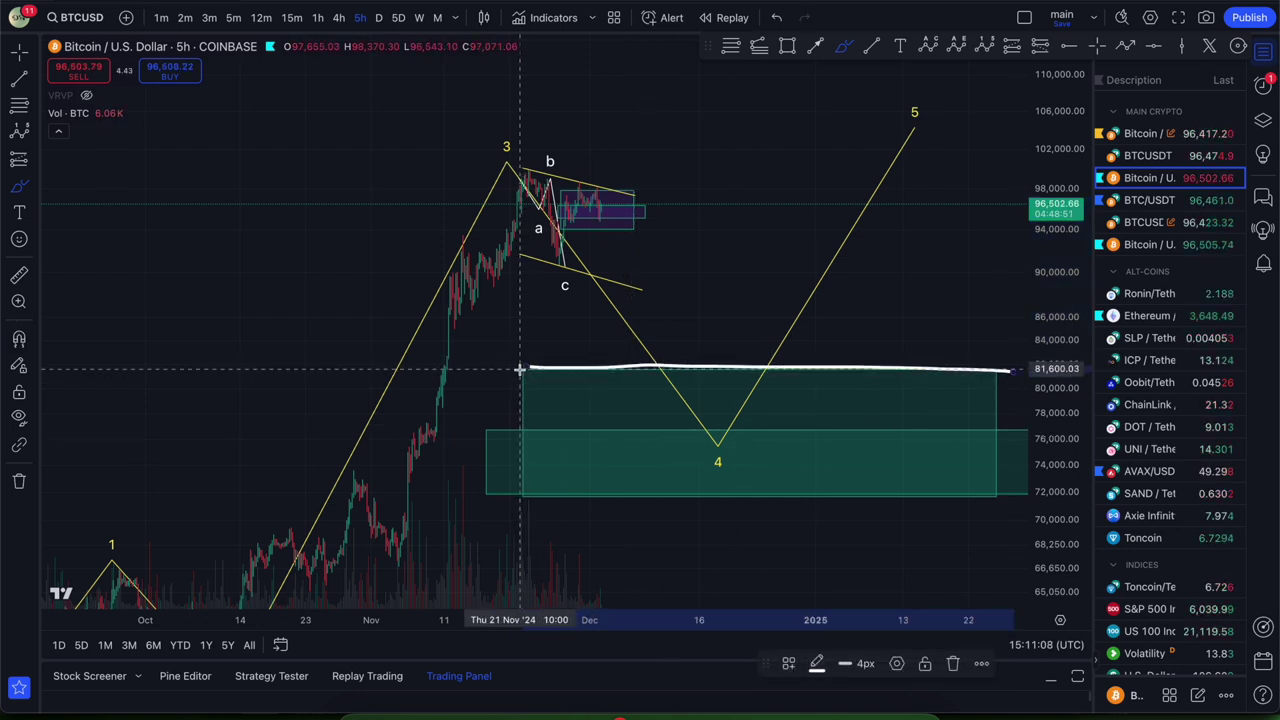
Draw a Fibonacci retracement from the wave 2 low at about 58,618 up to the wave 3 high at about 99,885.
scroll(963, 272, "down", 3)
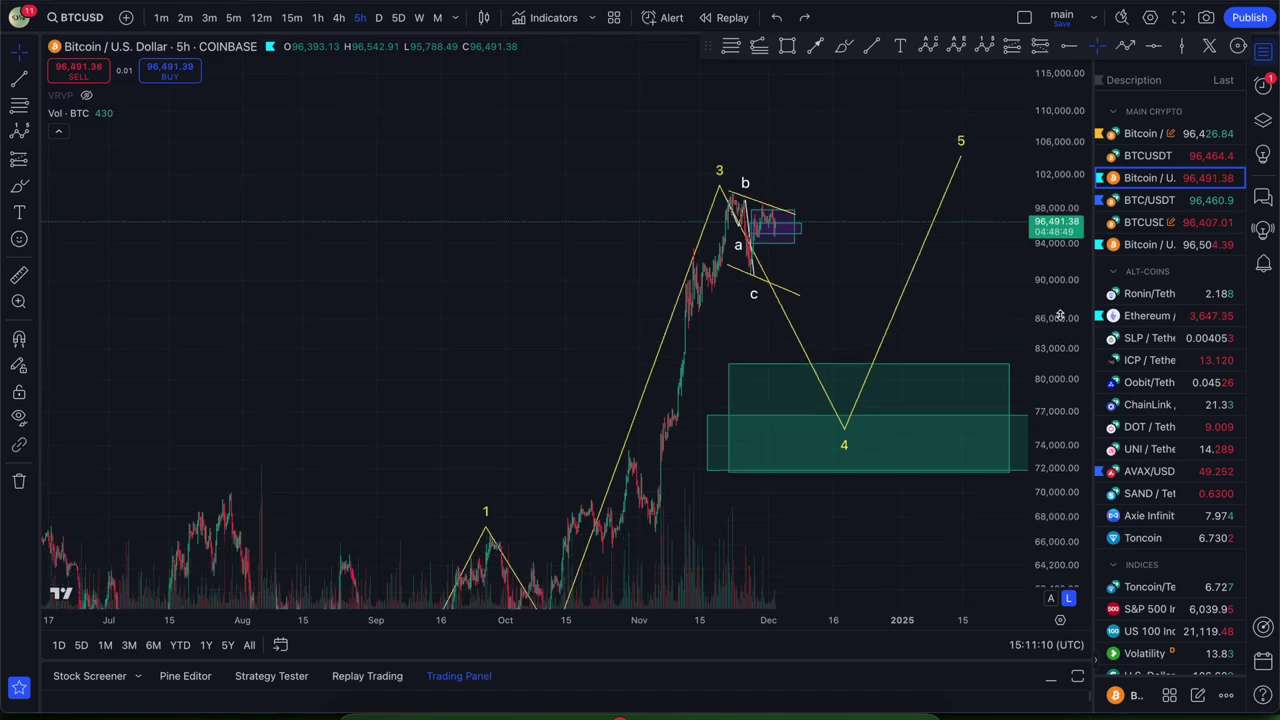
left_click(733, 47)
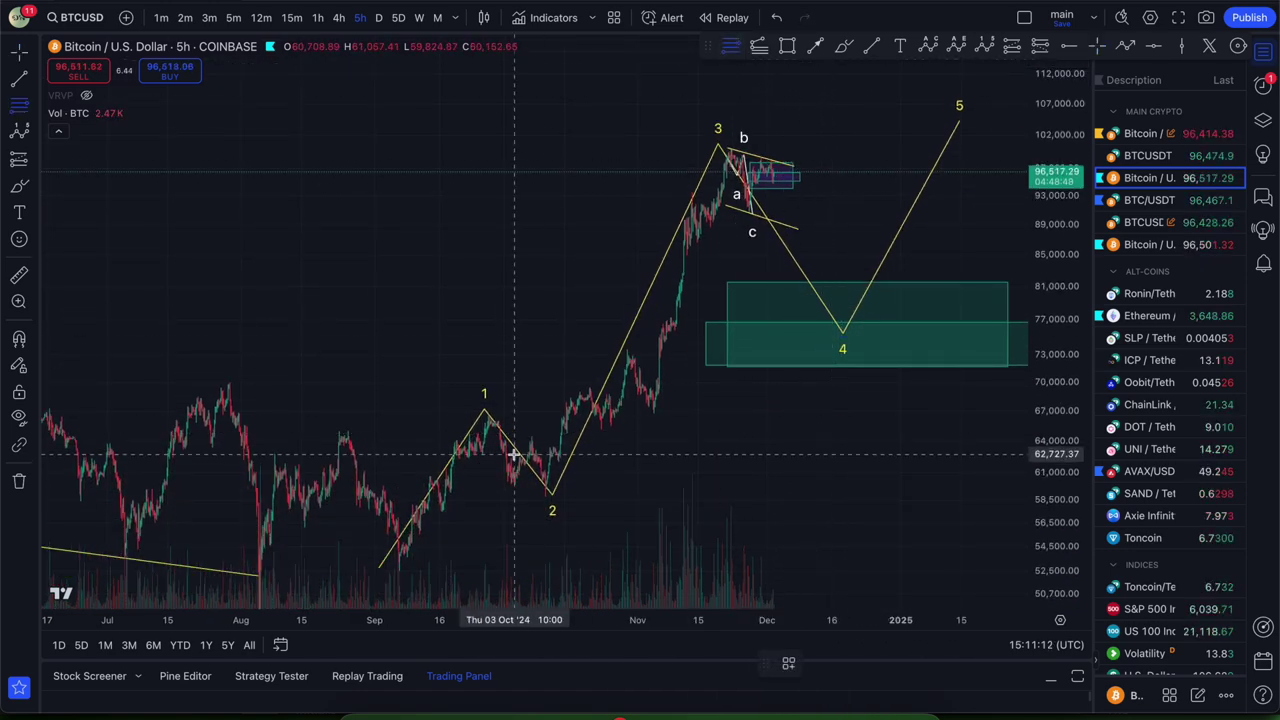
left_click(487, 498)
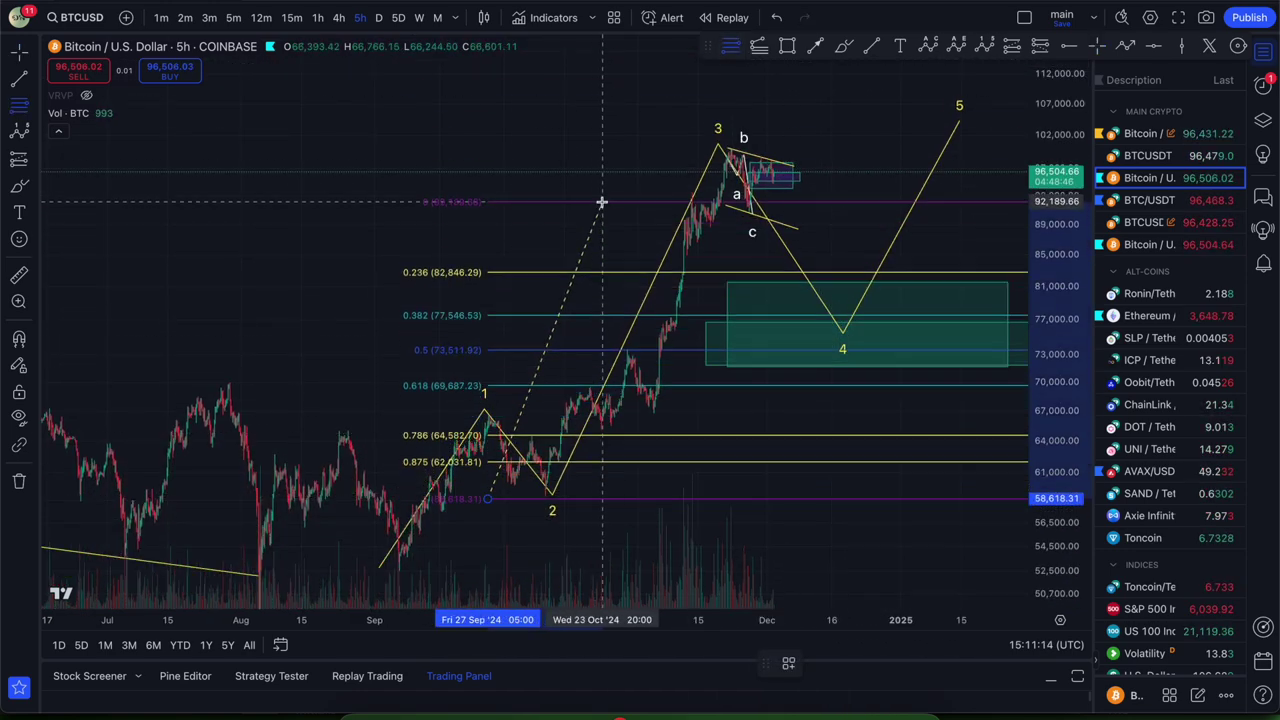
left_click(608, 149)
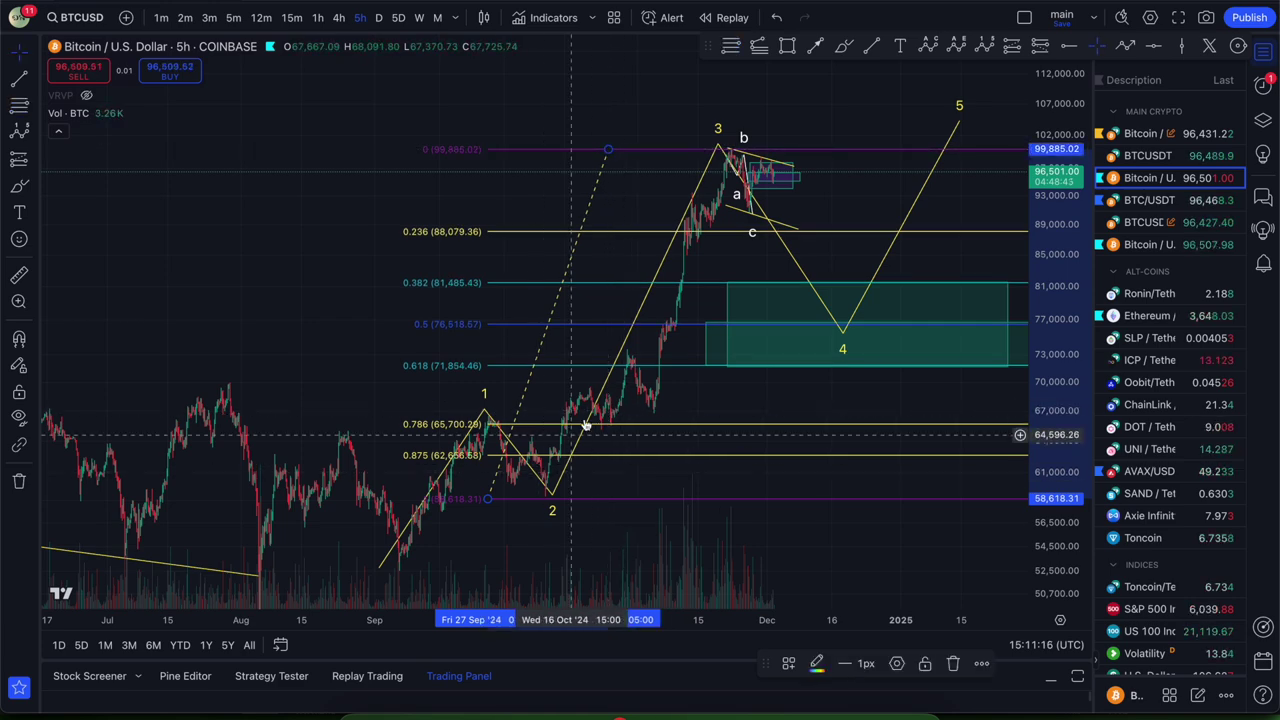
Tick the 0.382 and 0.618 retracement levels with the Brush and undo both marks.
left_click(844, 47)
left_click_drag(397, 278, 426, 283)
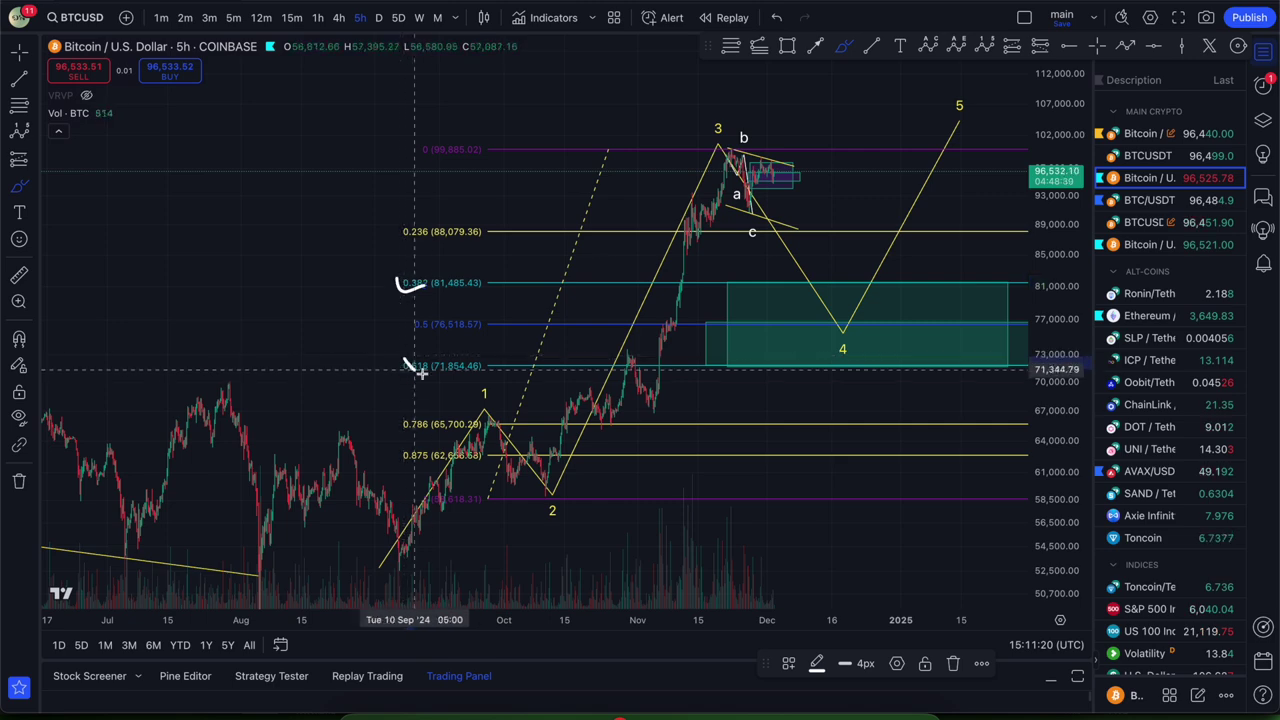
left_click_drag(410, 367, 434, 370)
key("ctrl+z")
key("ctrl+z")
Trace the wave 3 to 4 leg, undo the stroke, and move wave point 4 onto the 0.5 level at 76,518.57.
mouse_move(715, 152)
left_mouse_down()
mouse_move(738, 200)
mouse_move(783, 229)
mouse_move(843, 307)
mouse_move(836, 322)
left_mouse_up()
key("ctrl+z")
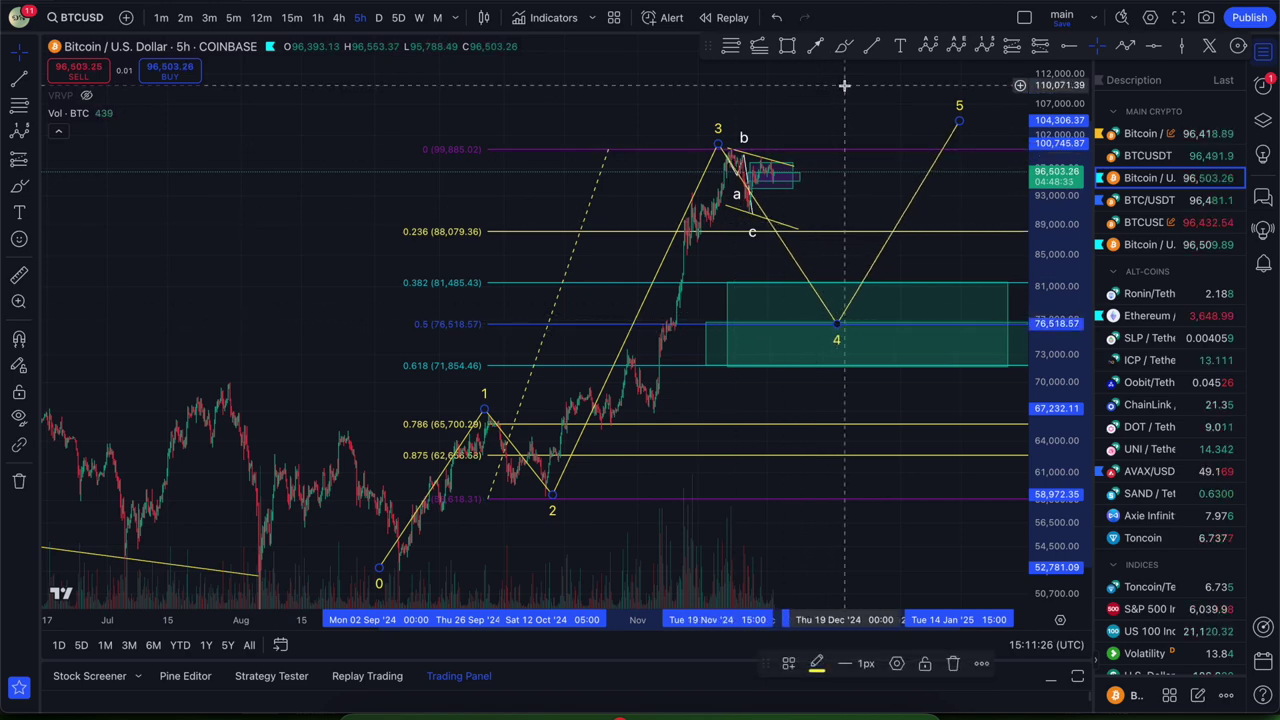
Brush a projected fall from the current price towards wave point 4 and undo the drawing.
left_click(844, 47)
mouse_move(769, 166)
left_mouse_down()
mouse_move(803, 283)
mouse_move(823, 263)
left_mouse_up()
key("super+z")
key("super+z")
key("Escape")
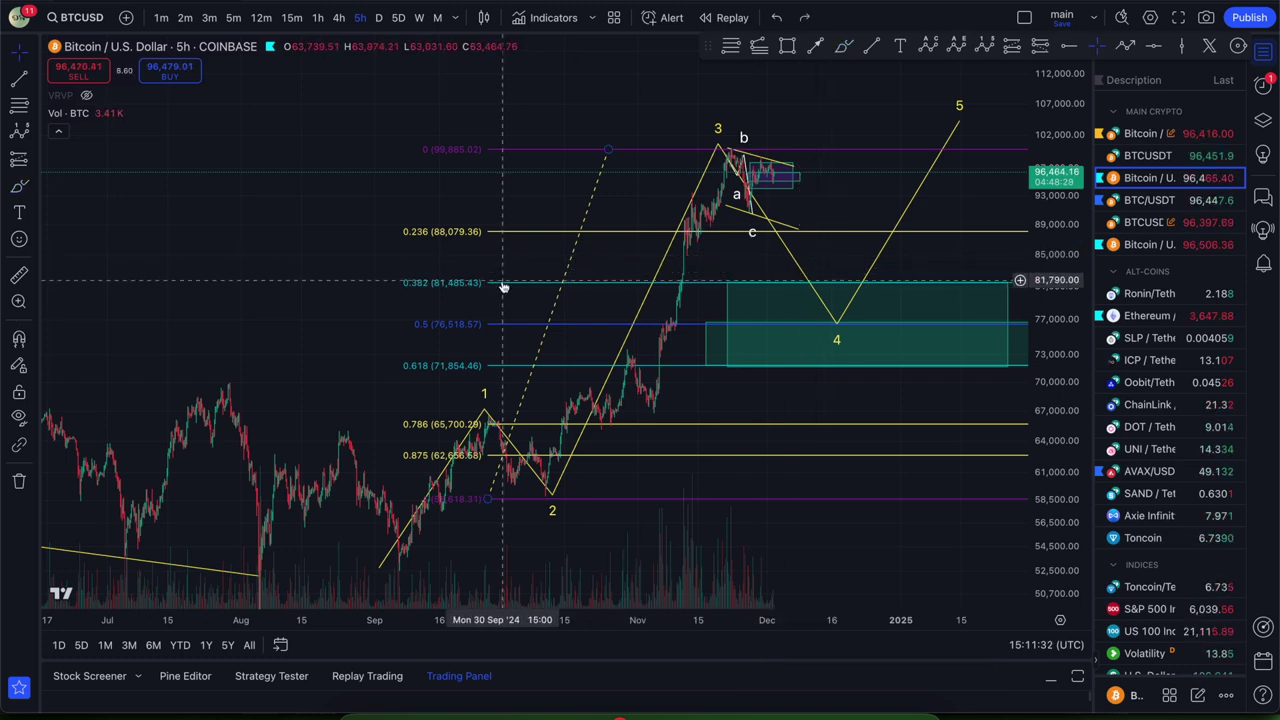
Delete the Fibonacci retracement drawn from the wave 2 low to the wave 3 high.
left_click(504, 283)
key("Delete")
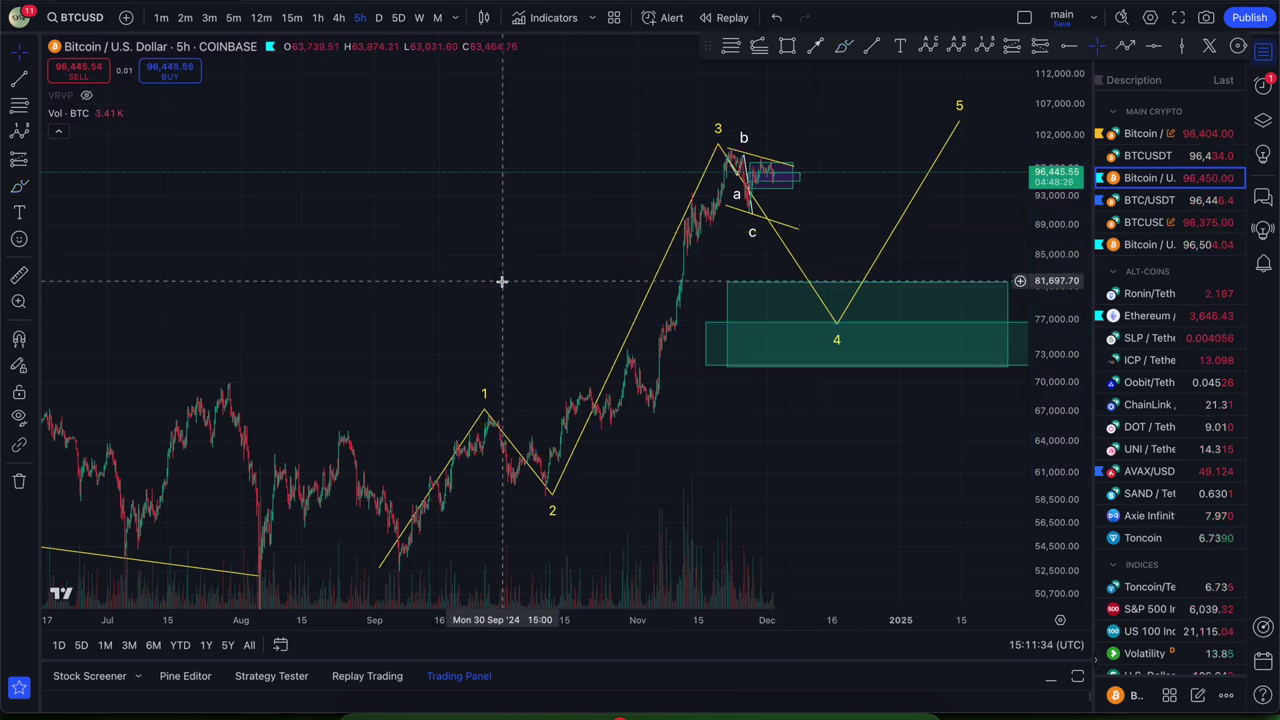
Lower wave point 4 to 75,148.53 within the green target zone.
mouse_move(836, 322)
left_mouse_down()
mouse_move(743, 178)
mouse_move(836, 358)
mouse_move(803, 226)
mouse_move(838, 346)
mouse_move(834, 326)
left_mouse_up()
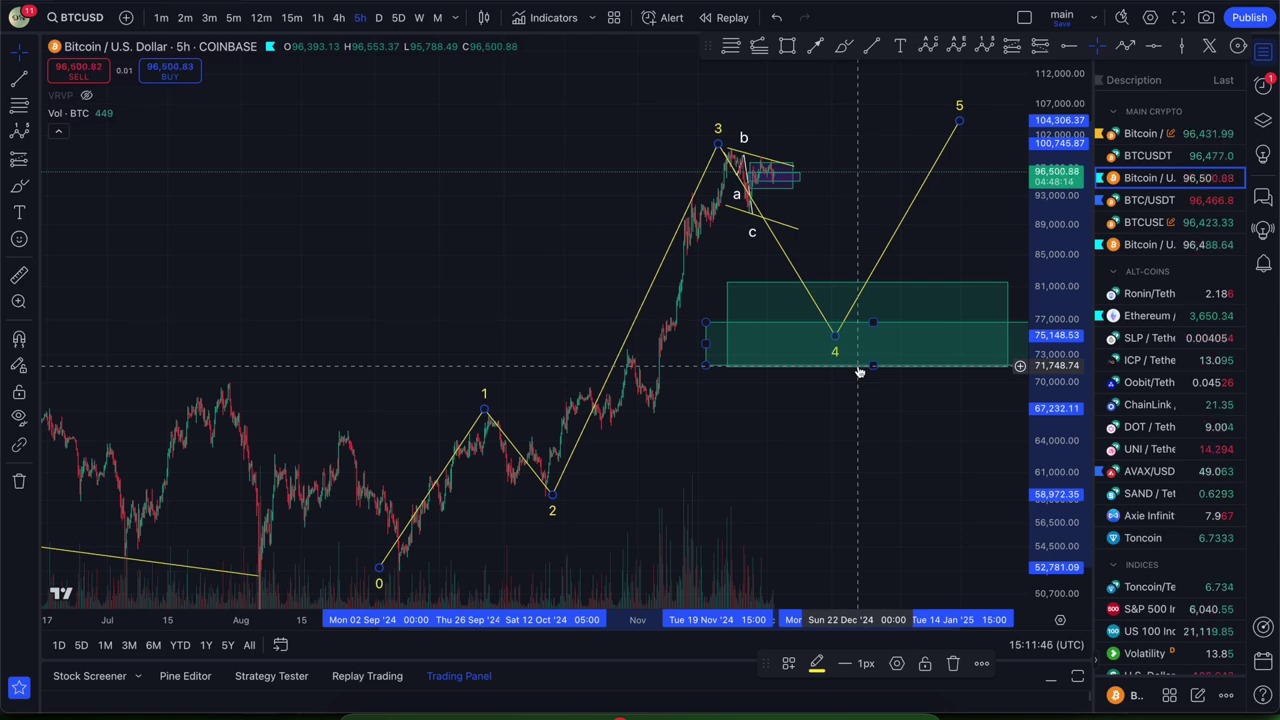
right_click(556, 188)
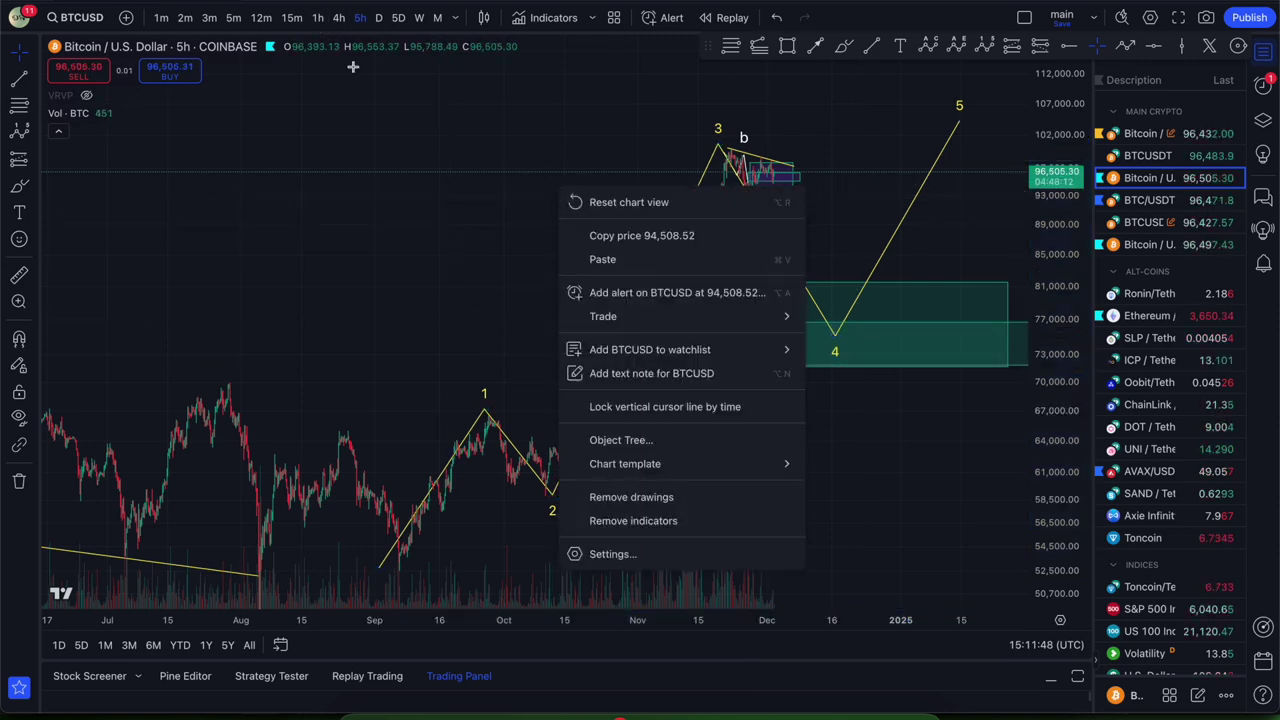
left_click(386, 105)
Examine the a-b-c correction, the descending channel around it and the purple price boxes up close.
left_click_drag(1032, 372, 1072, 352)
scroll(764, 250, "up", 2)
right_click(666, 169)
left_click_drag(718, 99, 656, 257)
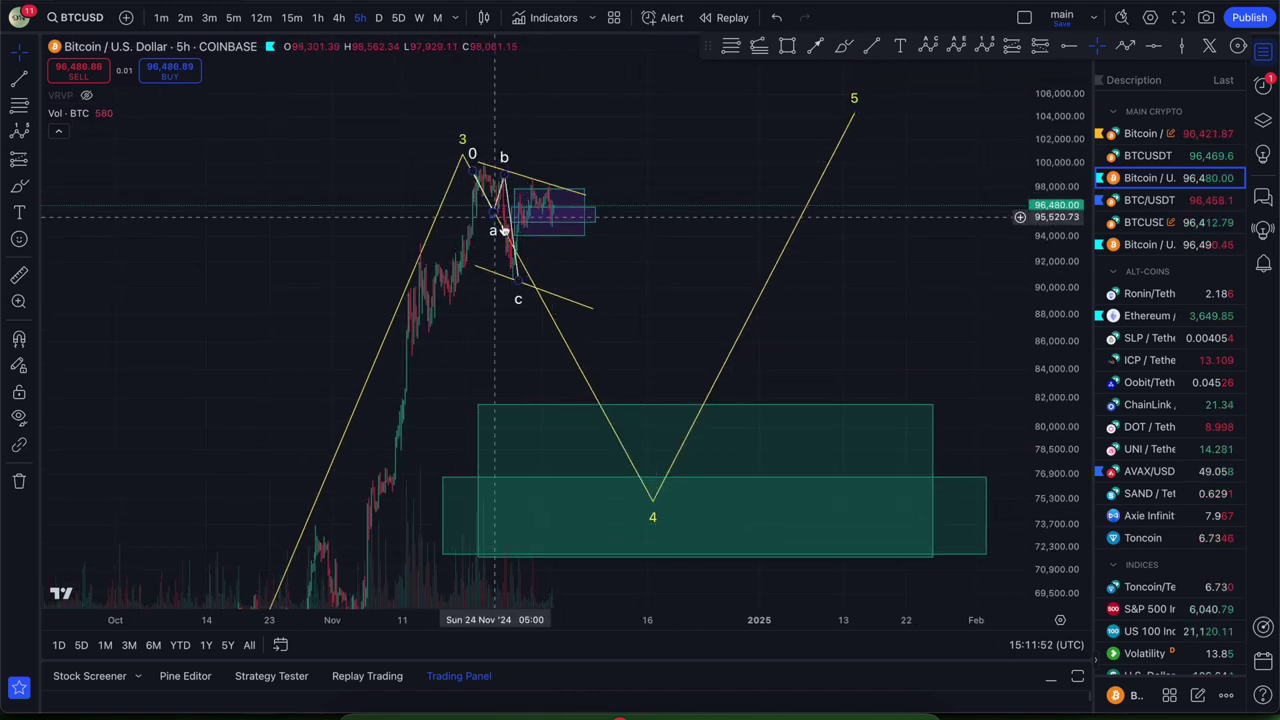
scroll(746, 316, "down", 2)
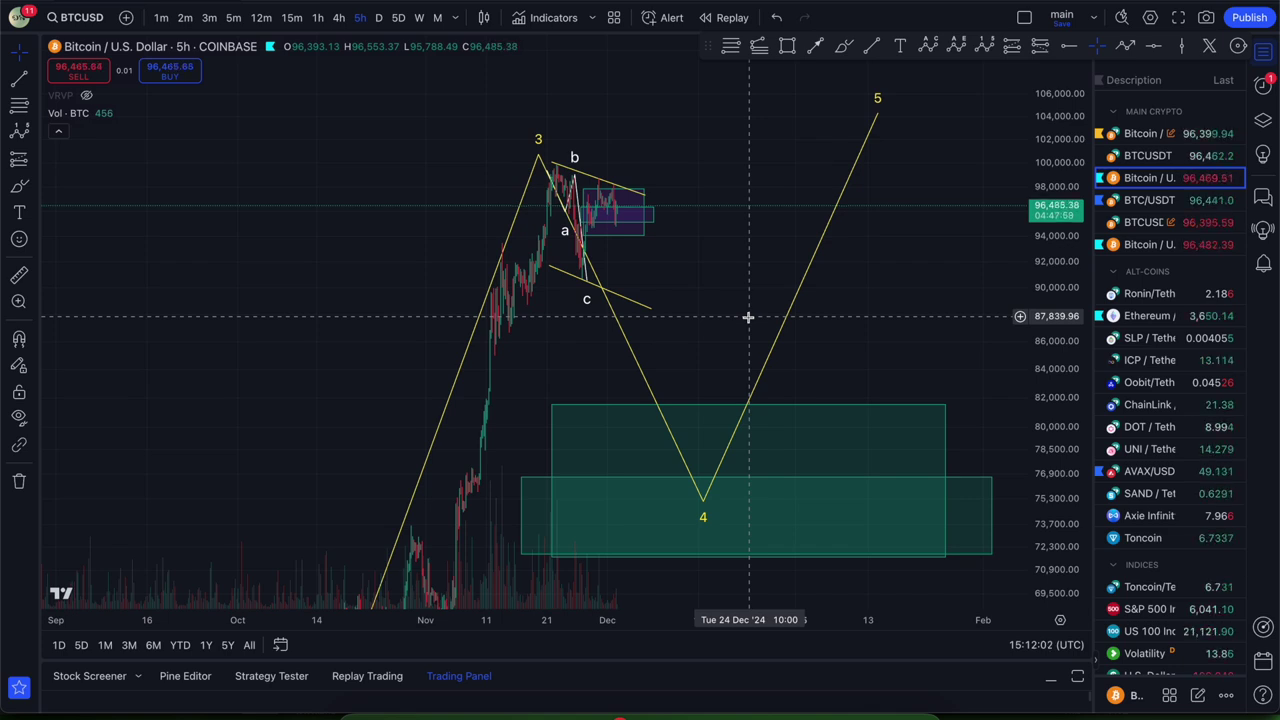
right_click(696, 237)
left_click(731, 217)
left_click_drag(1035, 487, 1035, 211)
scroll(791, 211, "up", 5)
left_click_drag(263, 311, 641, 487)
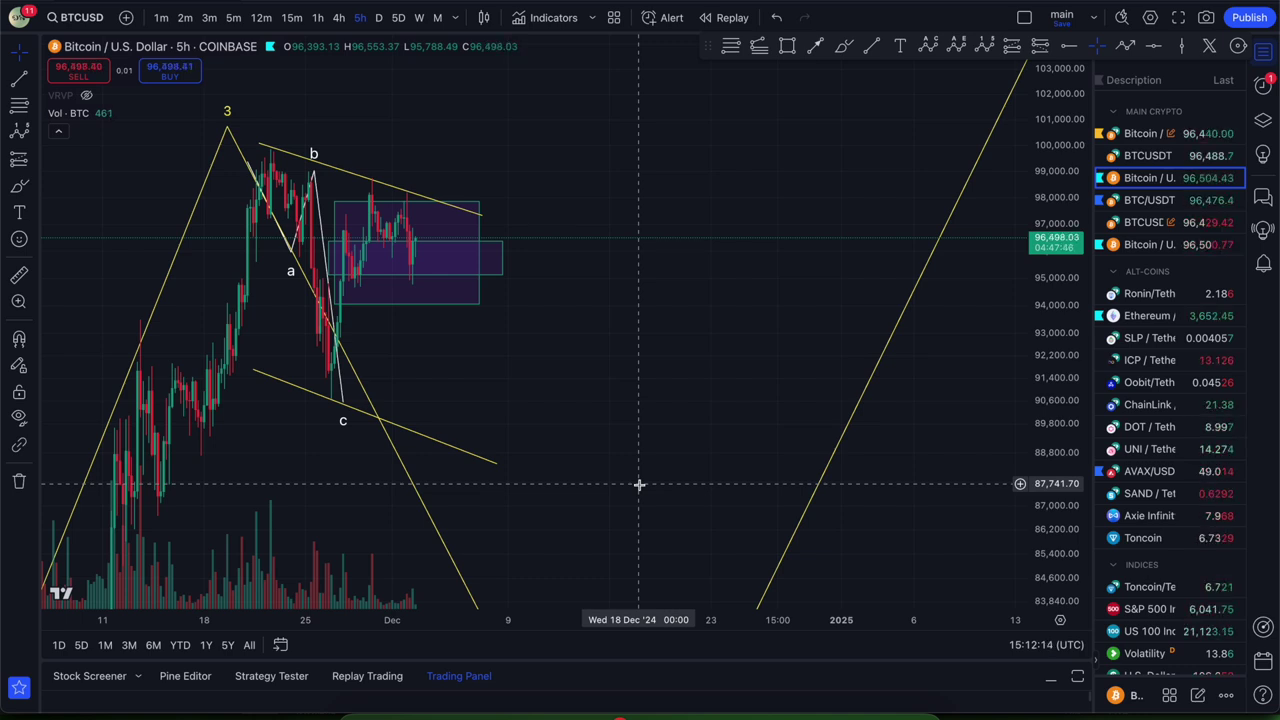
right_click(623, 357)
left_click(509, 374)
left_click_drag(509, 374, 723, 340)
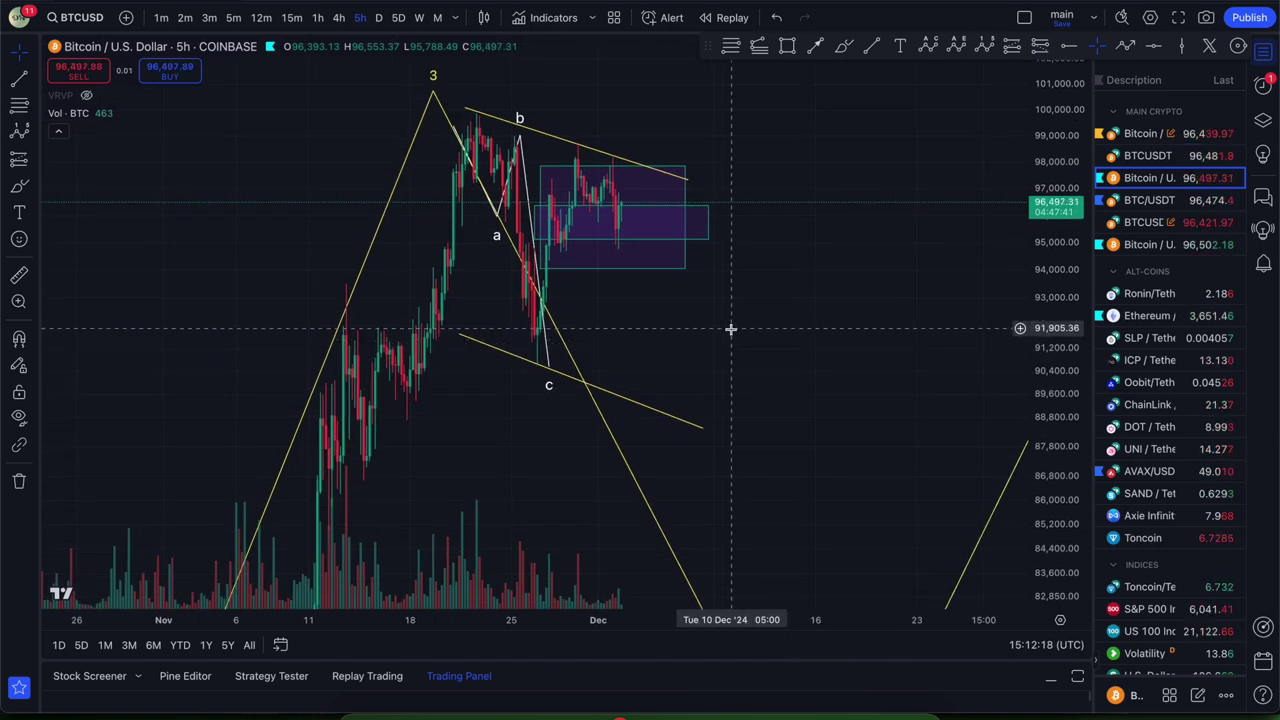
Brush arcs at the channel's lower and upper touches, then brush a projected fall to the lower line and undo it.
mouse_move(505, 355)
left_mouse_down()
mouse_move(543, 380)
mouse_move(553, 364)
left_mouse_up()
mouse_move(574, 150)
left_mouse_down()
mouse_move(641, 138)
mouse_move(651, 157)
left_mouse_up()
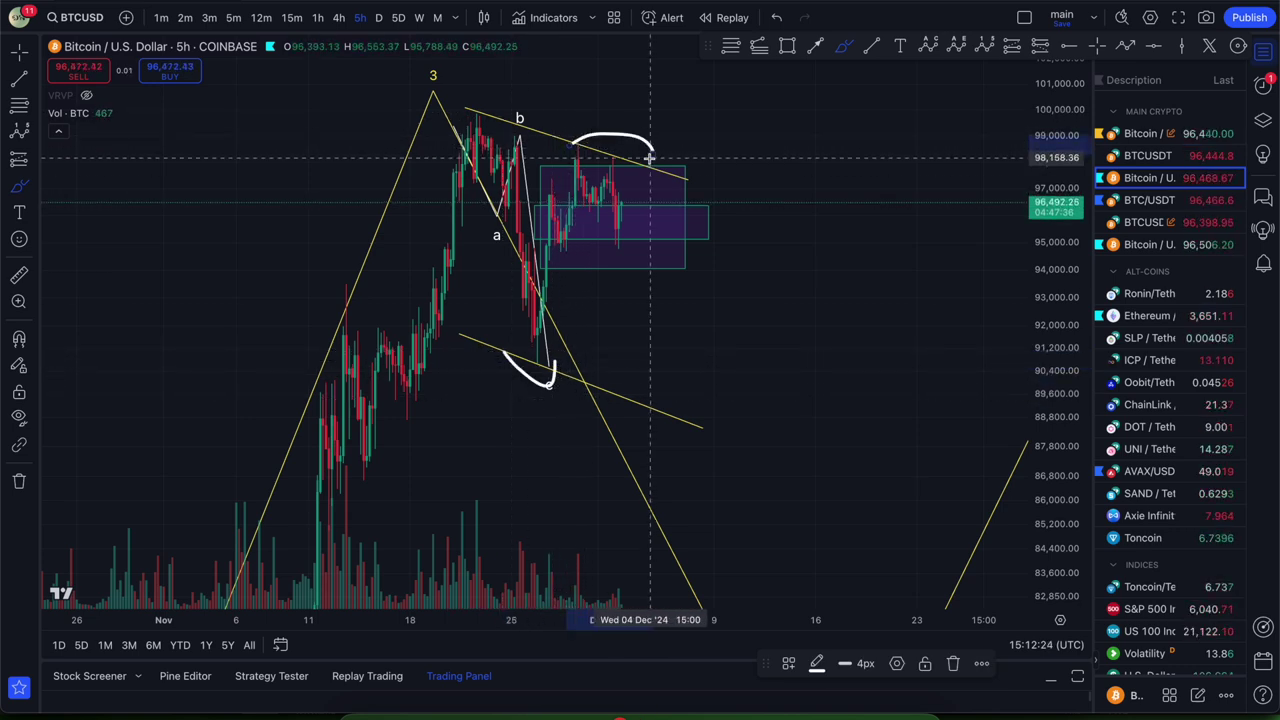
mouse_move(614, 200)
left_mouse_down()
mouse_move(644, 410)
mouse_move(630, 445)
mouse_move(660, 422)
left_mouse_up()
key("super+z")
key("super+z")
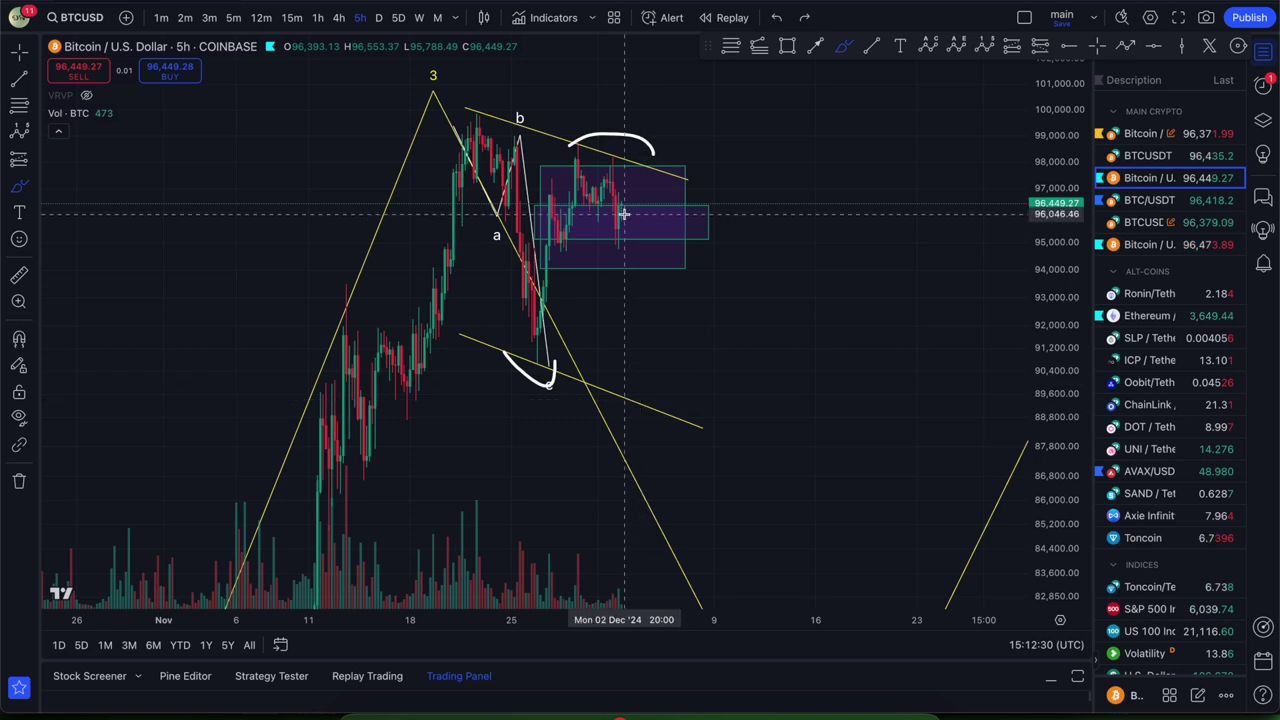
Brush a projected drop from the current price to a circled spot on the lower channel line, and undo all Brush marks.
mouse_move(607, 166)
left_mouse_down()
mouse_move(634, 191)
mouse_move(640, 346)
left_mouse_up()
key("super+z")
mouse_move(616, 222)
left_mouse_down()
mouse_move(648, 415)
mouse_move(660, 400)
mouse_move(643, 408)
left_mouse_up()
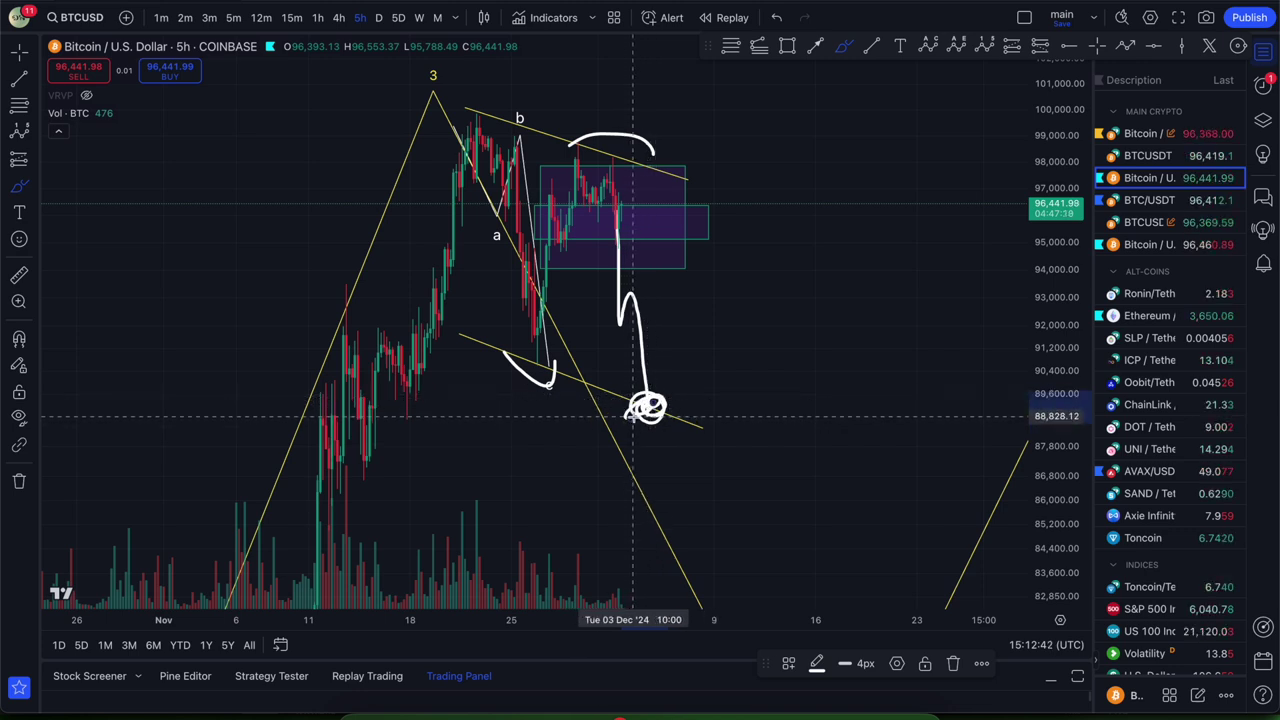
key("ctrl+z")
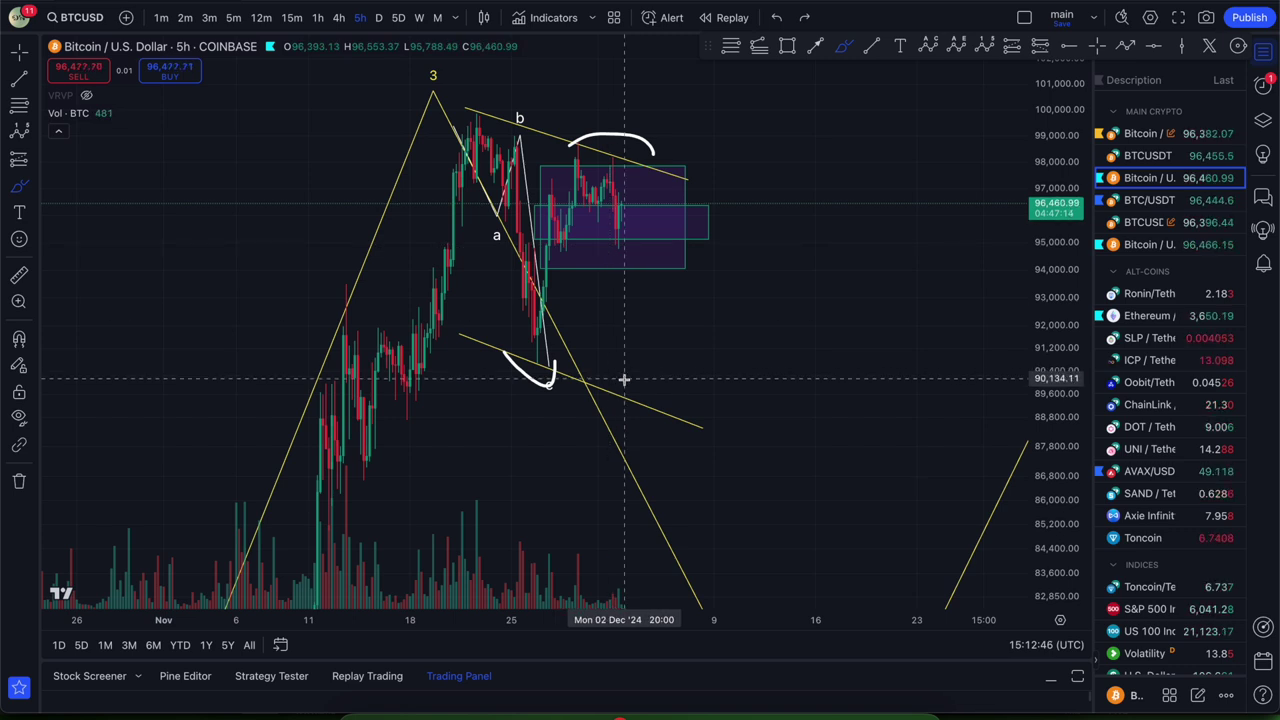
key("ctrl+z")
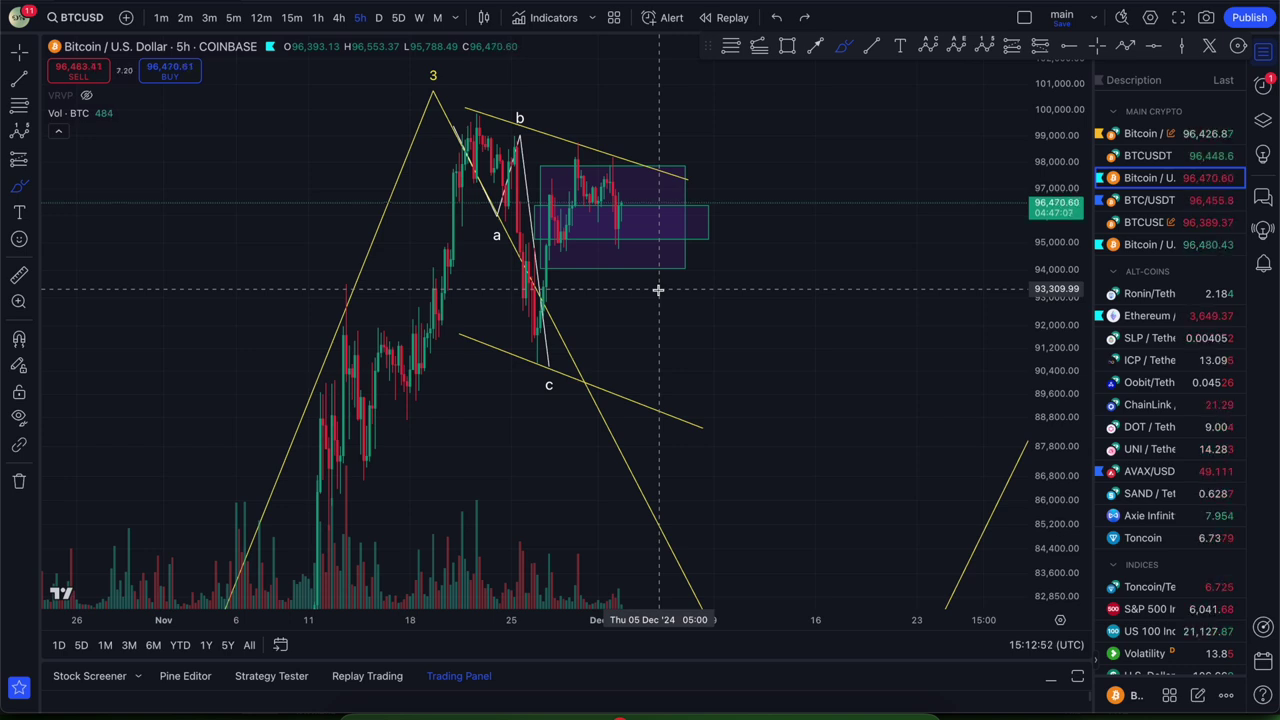
Brush a rebound off the lower channel line and an extension of the upper line, and undo the strokes.
mouse_move(632, 401)
left_mouse_down()
mouse_move(666, 306)
mouse_move(676, 178)
mouse_move(764, 207)
left_mouse_up()
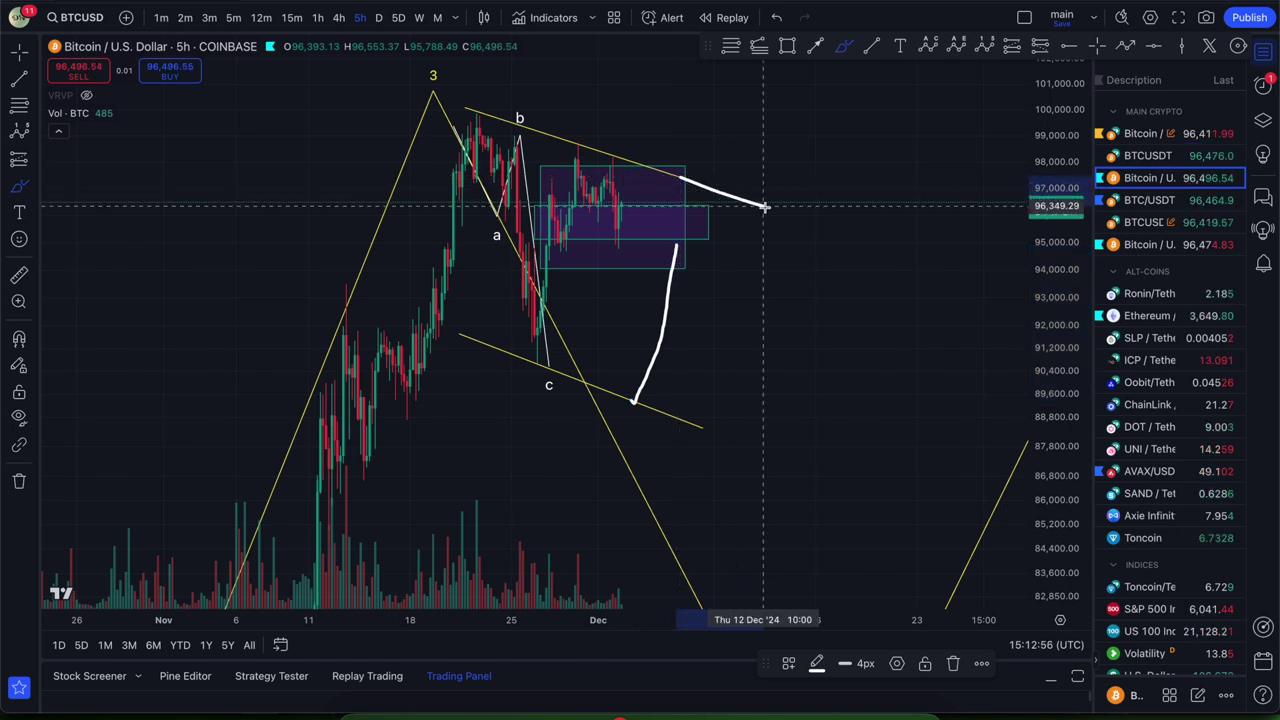
key("ctrl+z")
mouse_move(566, 144)
left_mouse_down()
mouse_move(606, 151)
mouse_move(624, 186)
left_mouse_up()
key("ctrl+z")
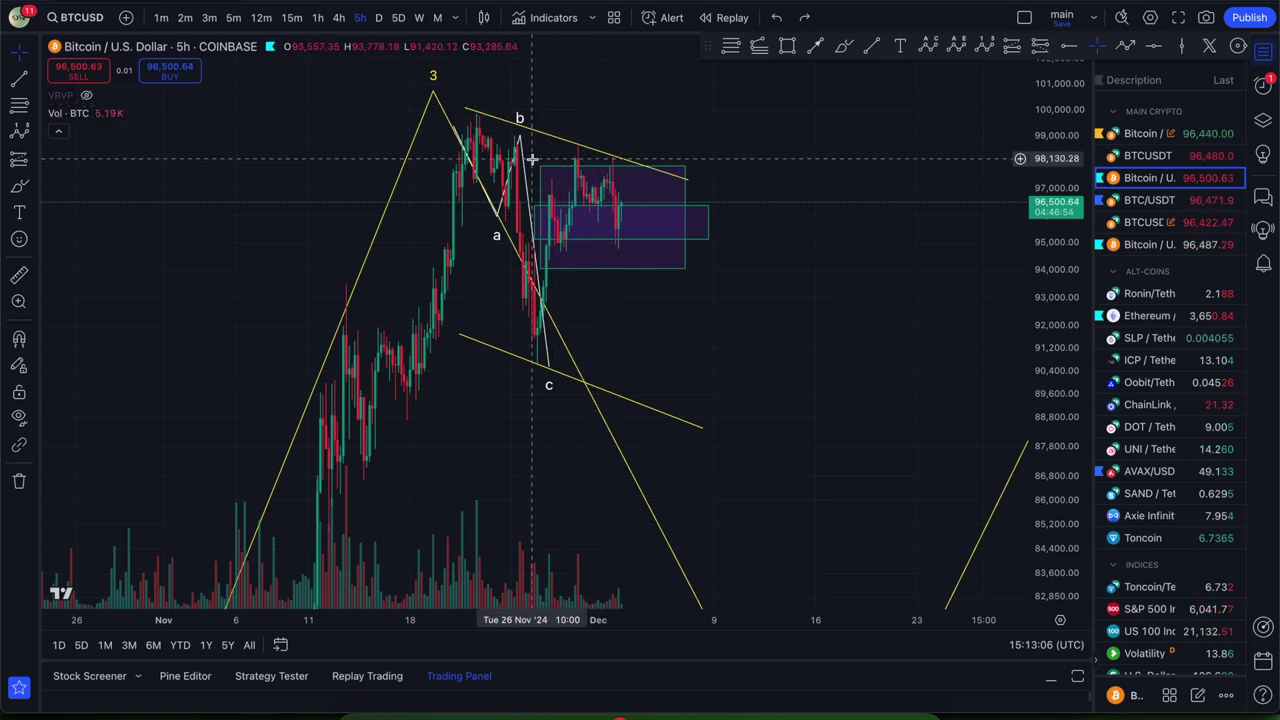
Mark the channel's first high, the low near wave c and the latest high with Brush arcs, and undo them.
left_click(842, 45)
mouse_move(460, 118)
left_mouse_down()
mouse_move(479, 104)
mouse_move(504, 122)
left_mouse_up()
mouse_move(506, 330)
left_mouse_down()
mouse_move(532, 352)
mouse_move(585, 312)
left_mouse_up()
mouse_move(577, 155)
left_mouse_down()
mouse_move(605, 143)
mouse_move(648, 170)
left_mouse_up()
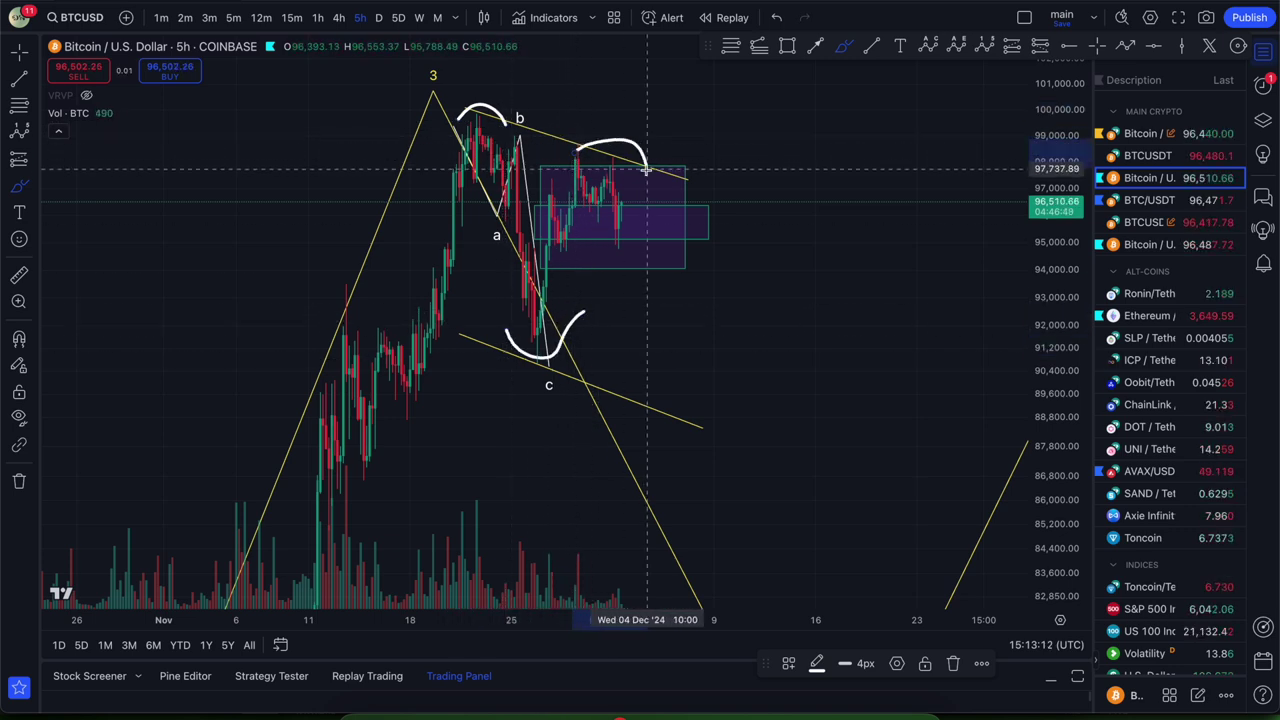
key("ctrl+z")
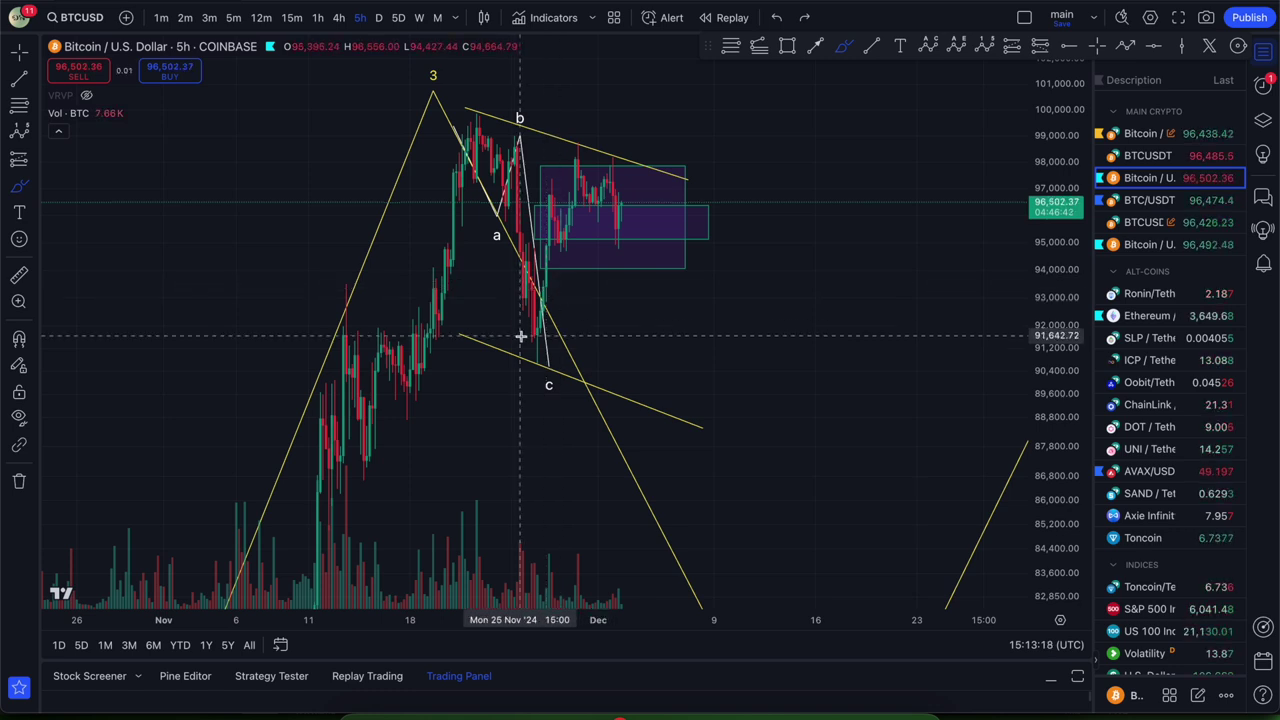
Brush over the latest swing high and along the upper channel line, circle the high, and undo each mark.
left_click_drag(561, 152, 617, 168)
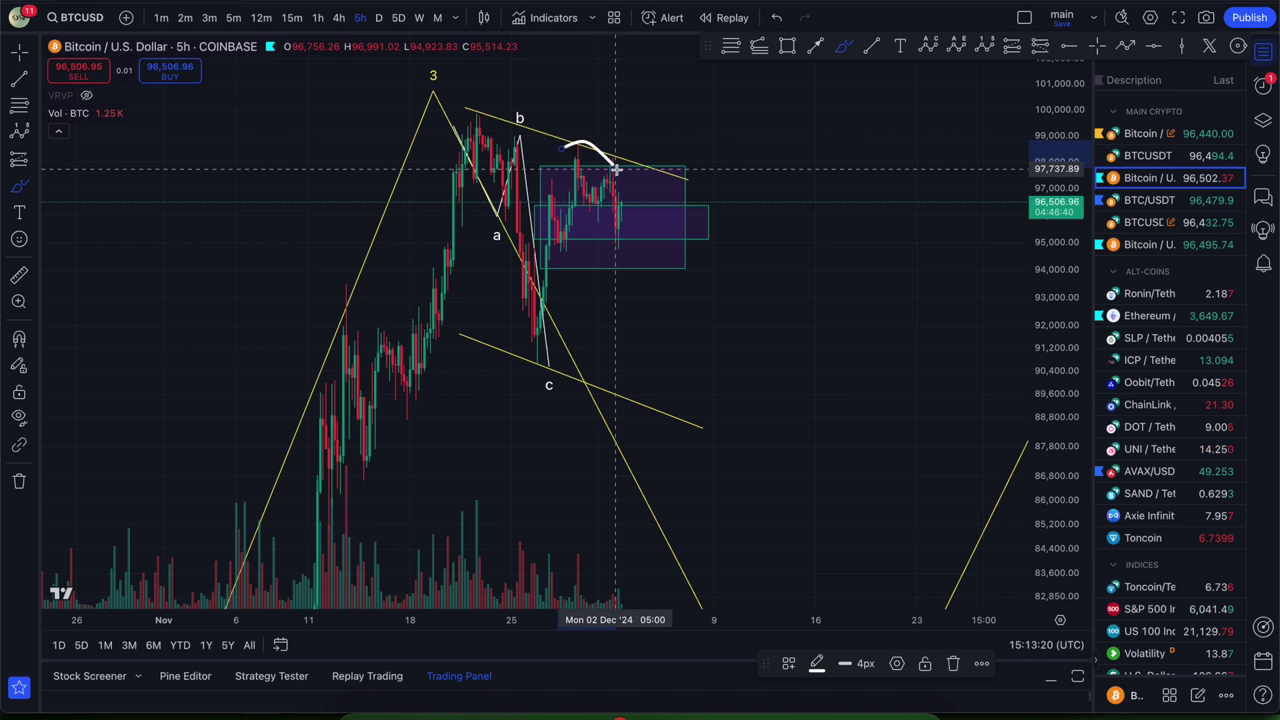
key("ctrl+z")
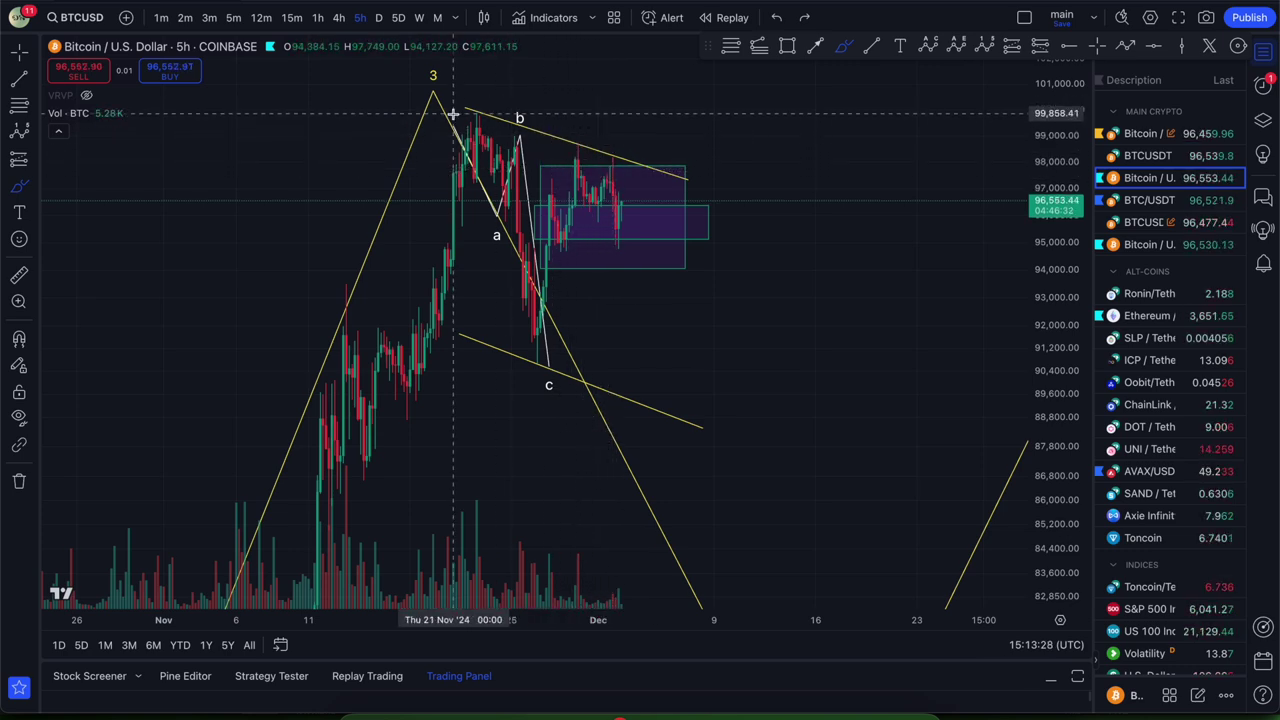
left_click_drag(458, 104, 777, 191)
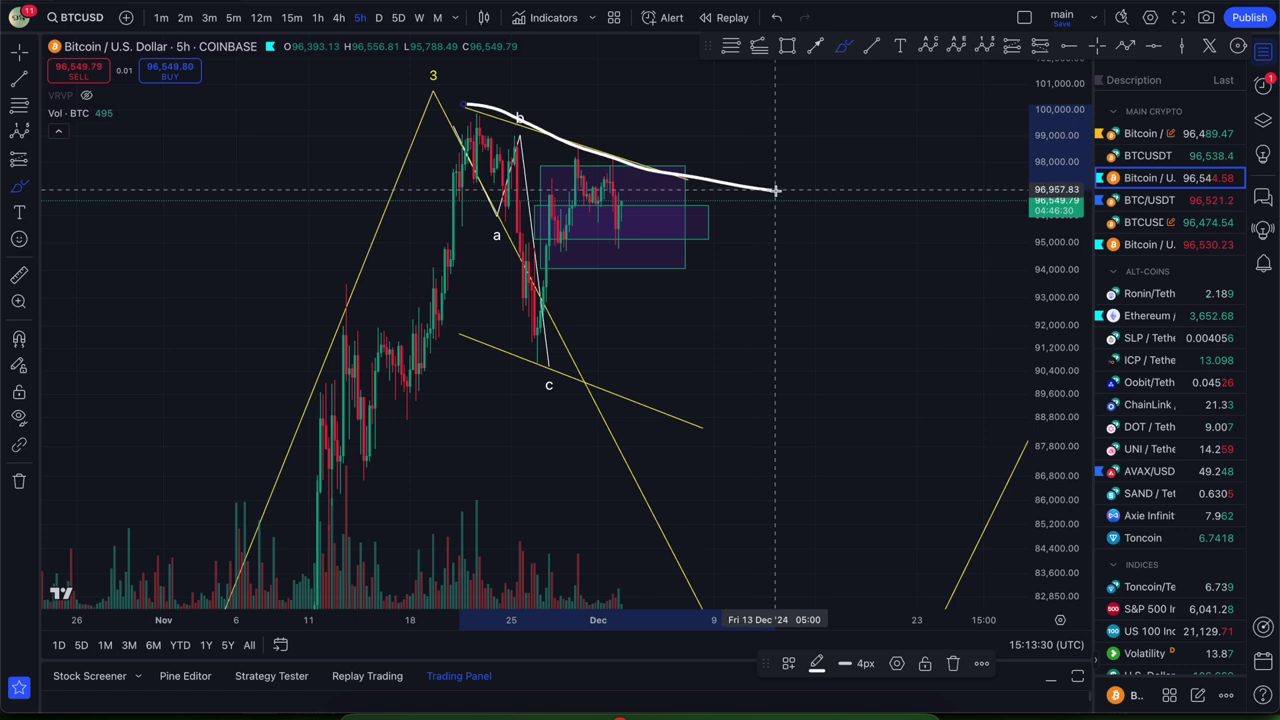
key("ctrl+z")
mouse_move(594, 146)
left_mouse_down()
mouse_move(573, 147)
mouse_move(590, 157)
left_mouse_up()
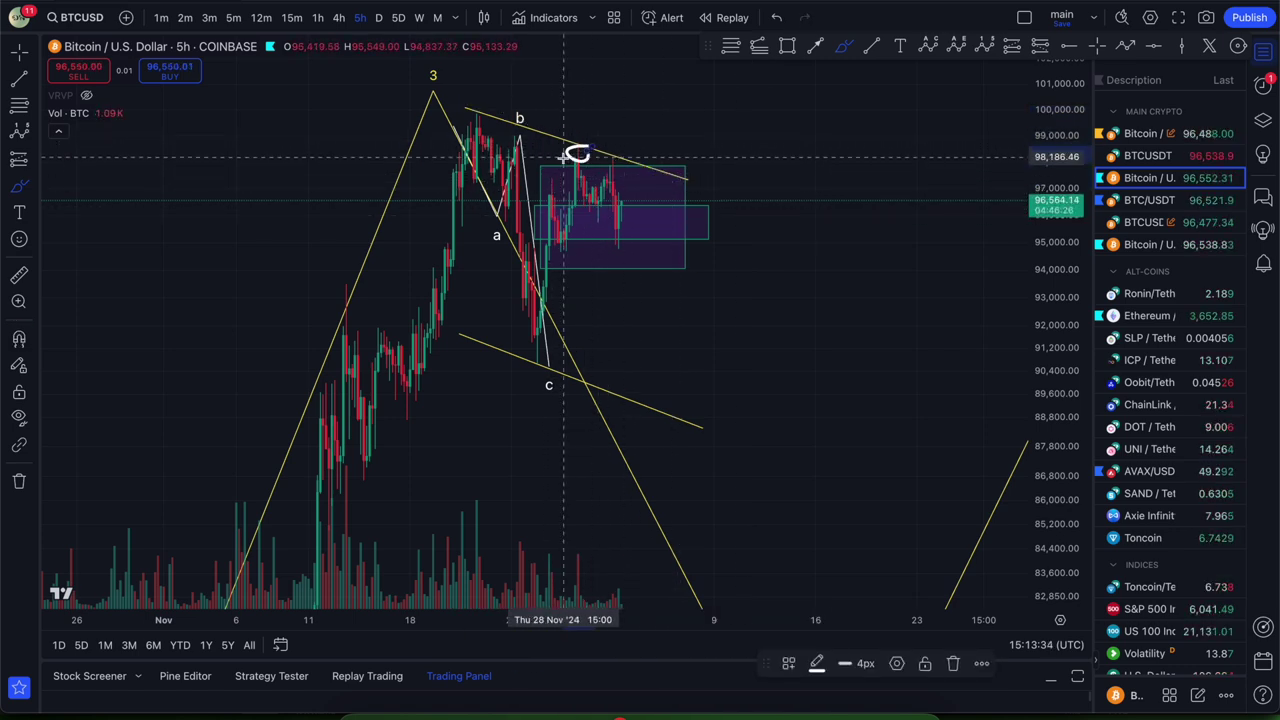
key("ctrl+z")
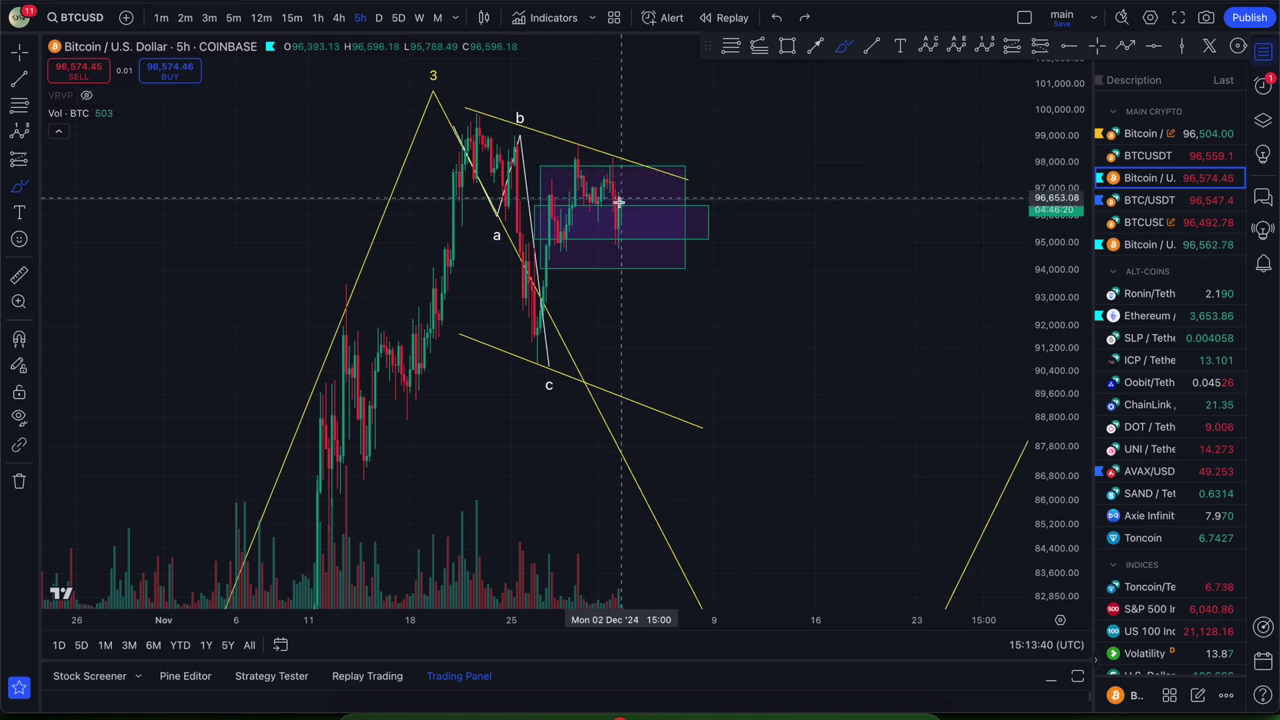
Brush a projected fall and a horizontal support line near 92,200, undo the marks and leave the Brush.
left_click_drag(613, 160, 652, 366)
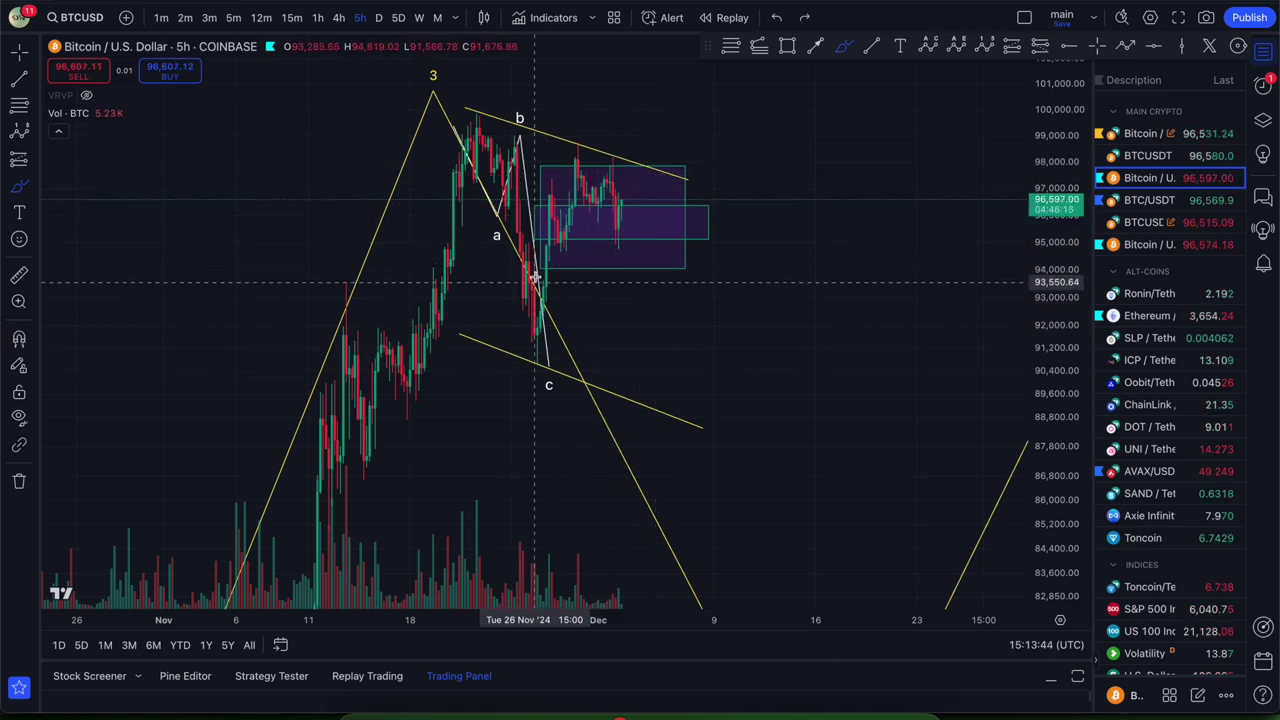
mouse_move(451, 286)
left_mouse_down()
mouse_move(643, 291)
mouse_move(714, 309)
left_mouse_up()
left_click_drag(490, 311, 742, 318)
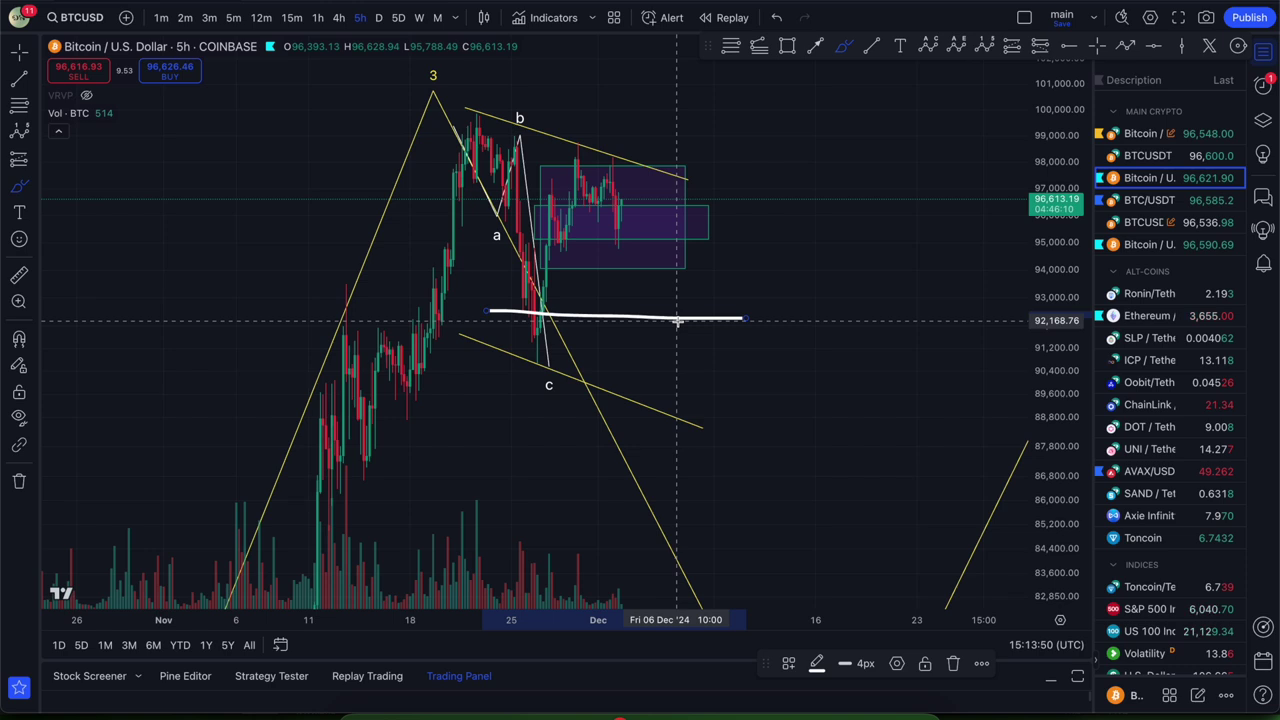
key("super+z")
key("Escape")
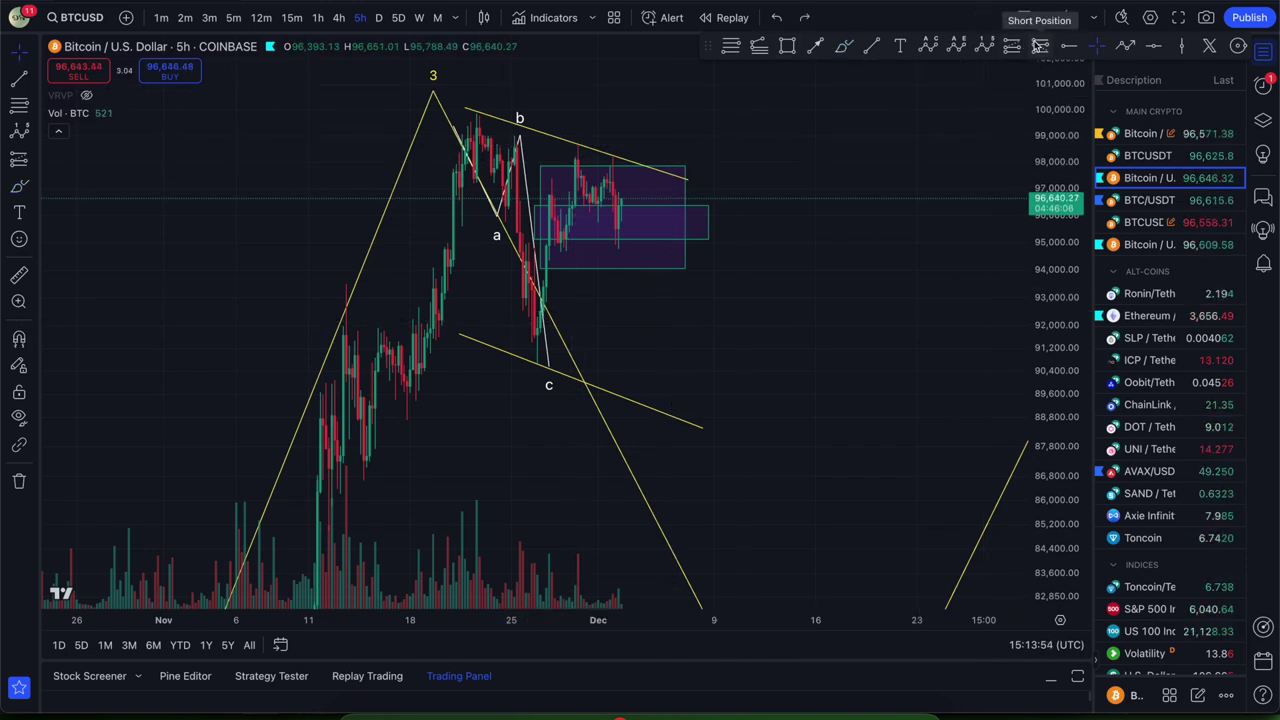
Place a Short Position at 98,496.04 with its stop at 99,915.58 and target at 92,565.27, and delete it.
left_click(1040, 47)
left_click(582, 149)
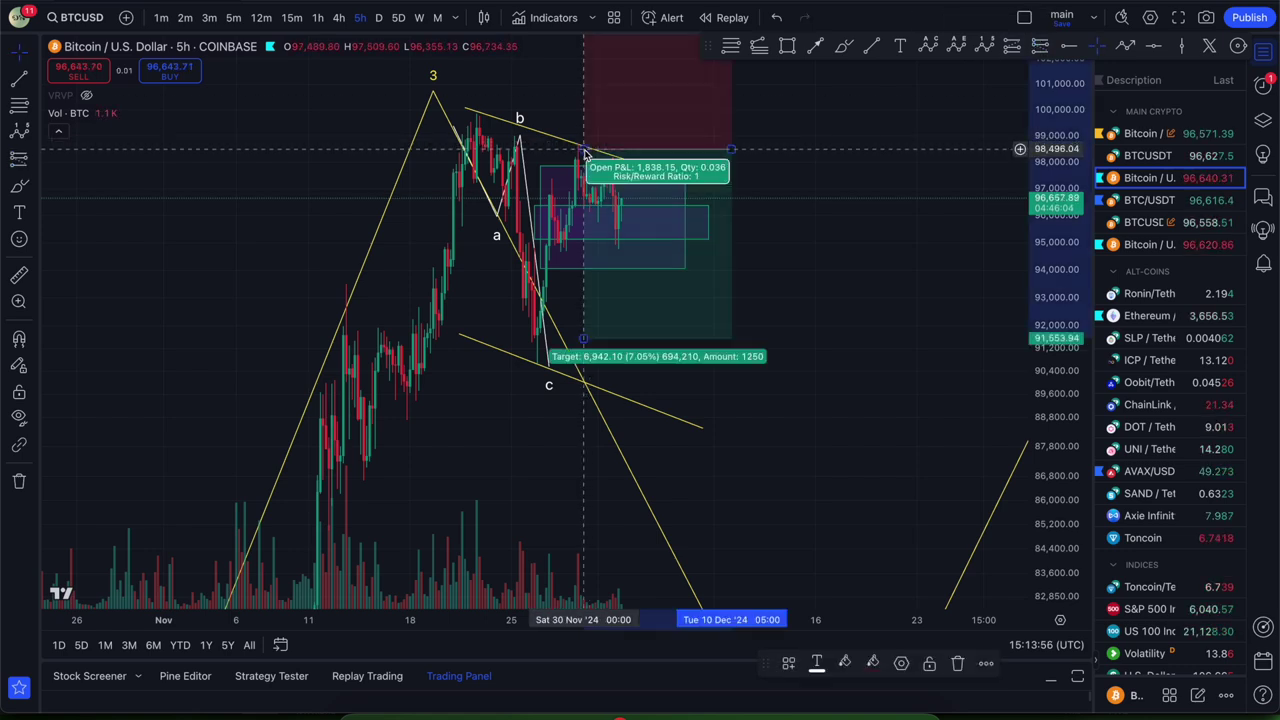
left_click_drag(577, 58, 529, 224)
left_click_drag(617, 177, 608, 142)
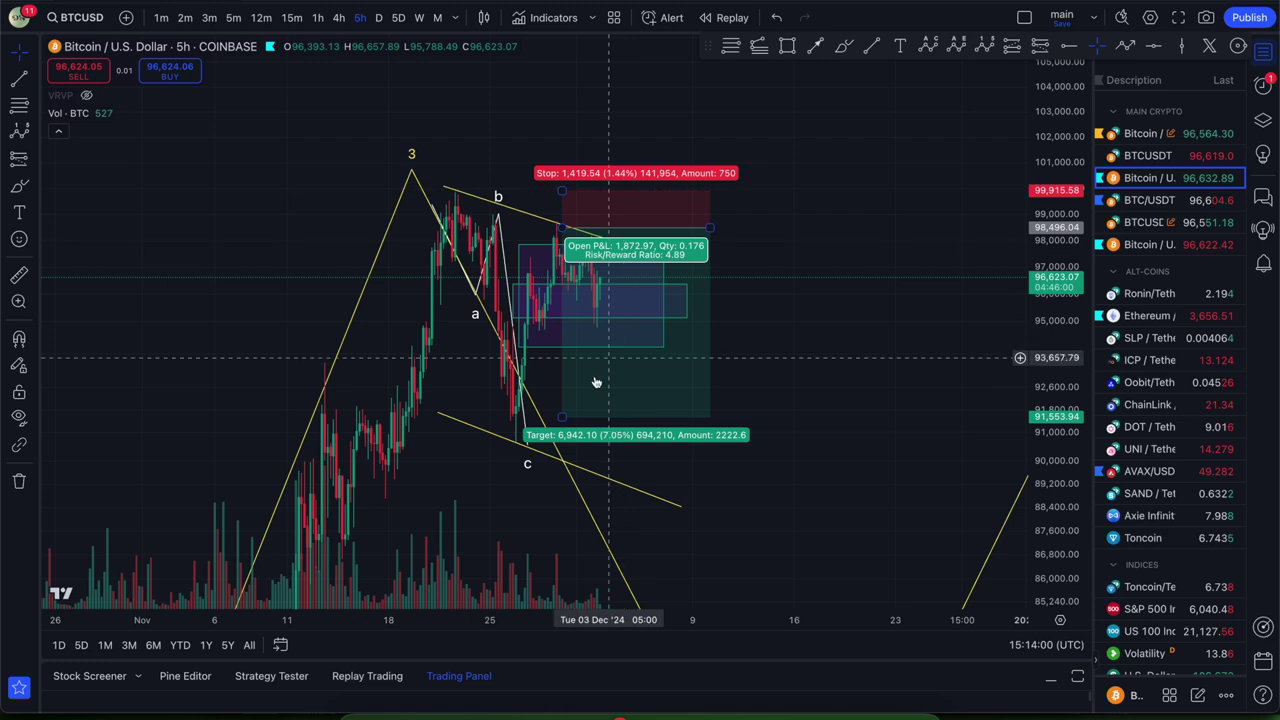
mouse_move(566, 420)
left_mouse_down()
mouse_move(571, 368)
mouse_move(571, 388)
left_mouse_up()
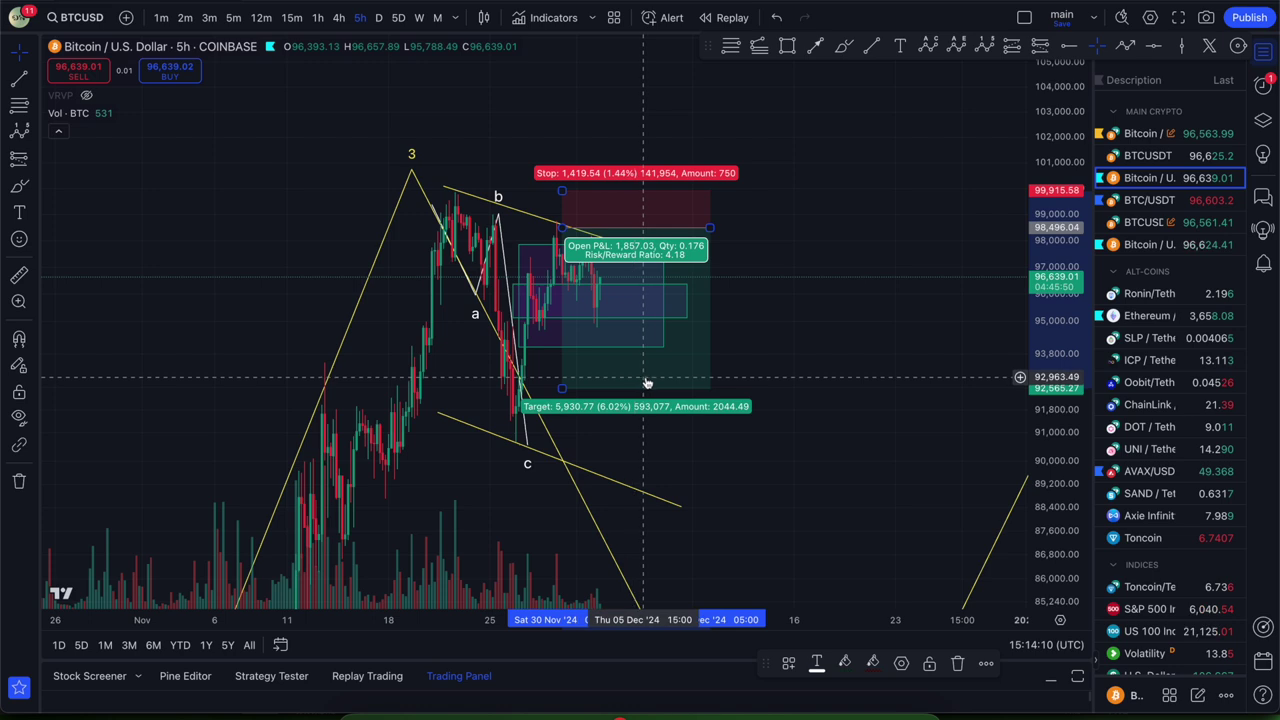
key("Delete")
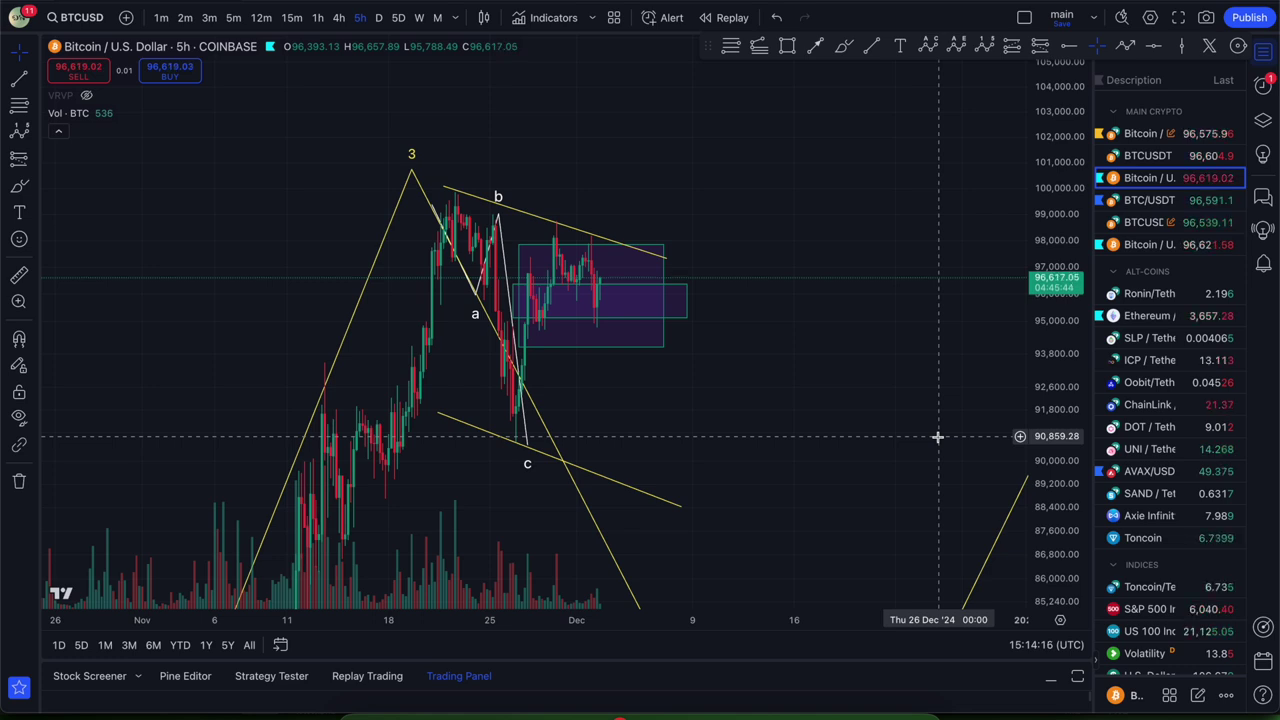
Tilt the lower channel line upward under wave c, with its start at 89,095.96 and its end at 93,882.03.
scroll(845, 500, "up", 5)
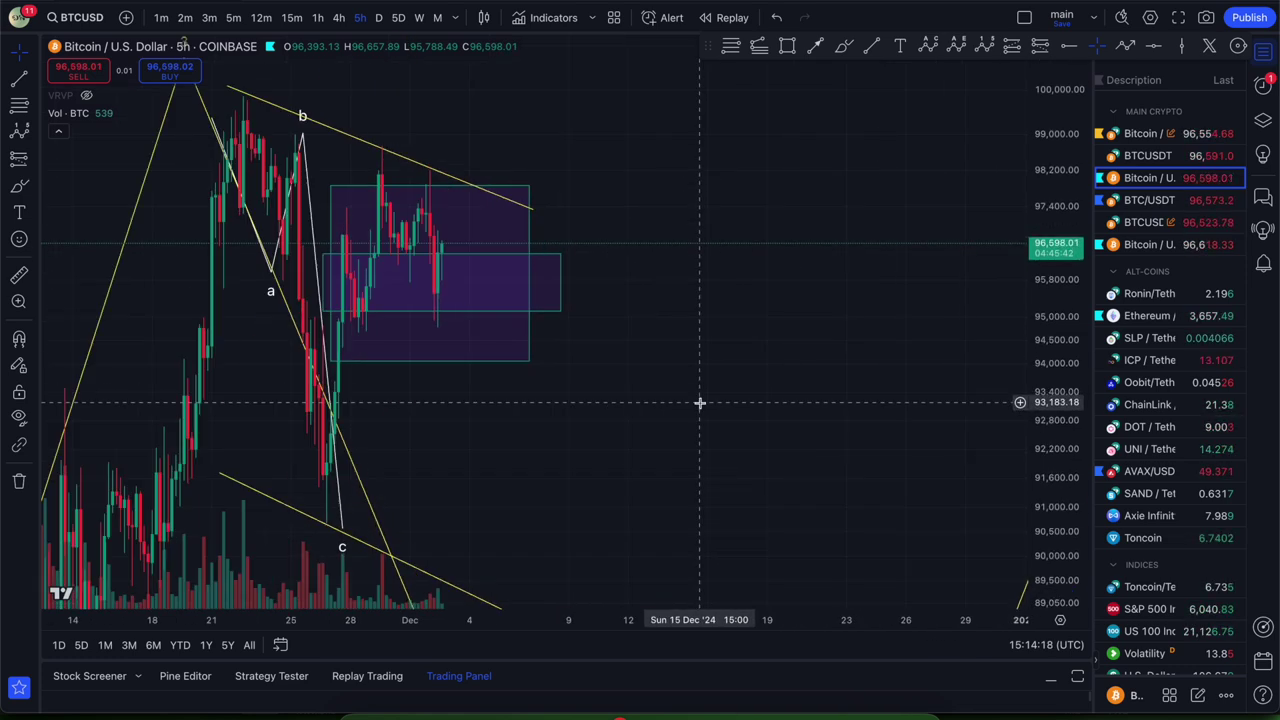
right_click(546, 400)
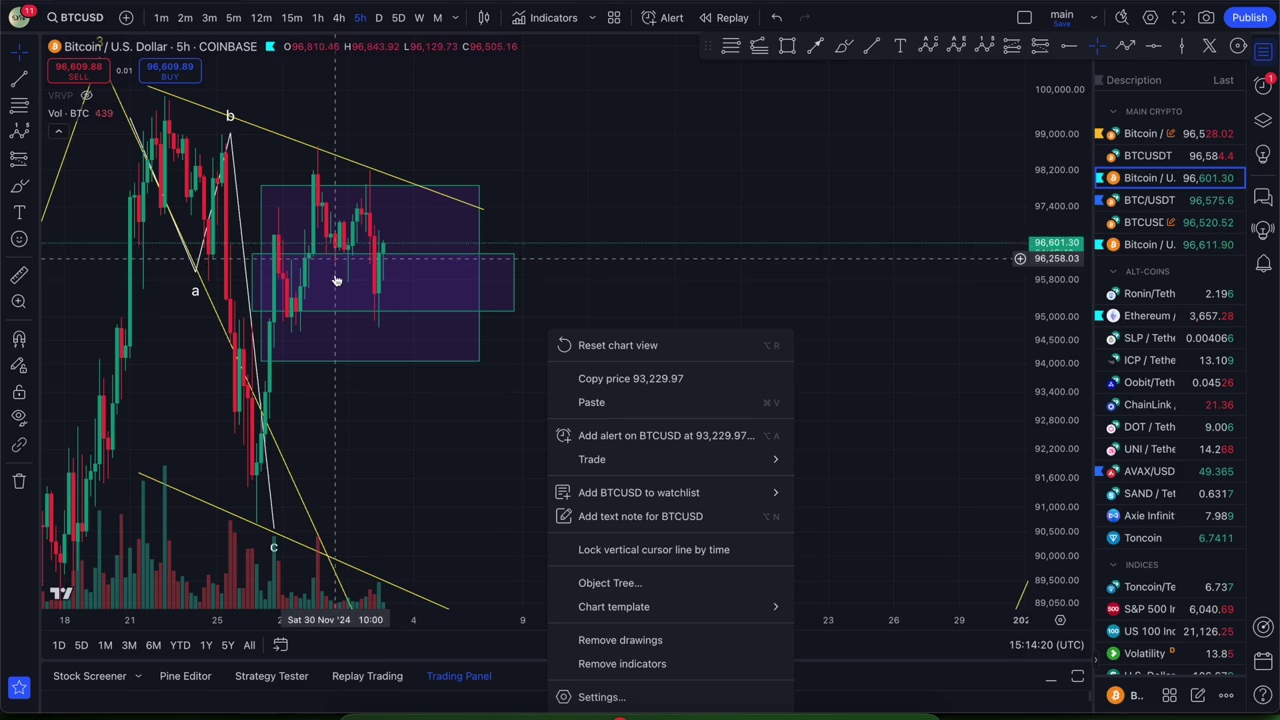
left_click(571, 224)
scroll(871, 231, "down", 3)
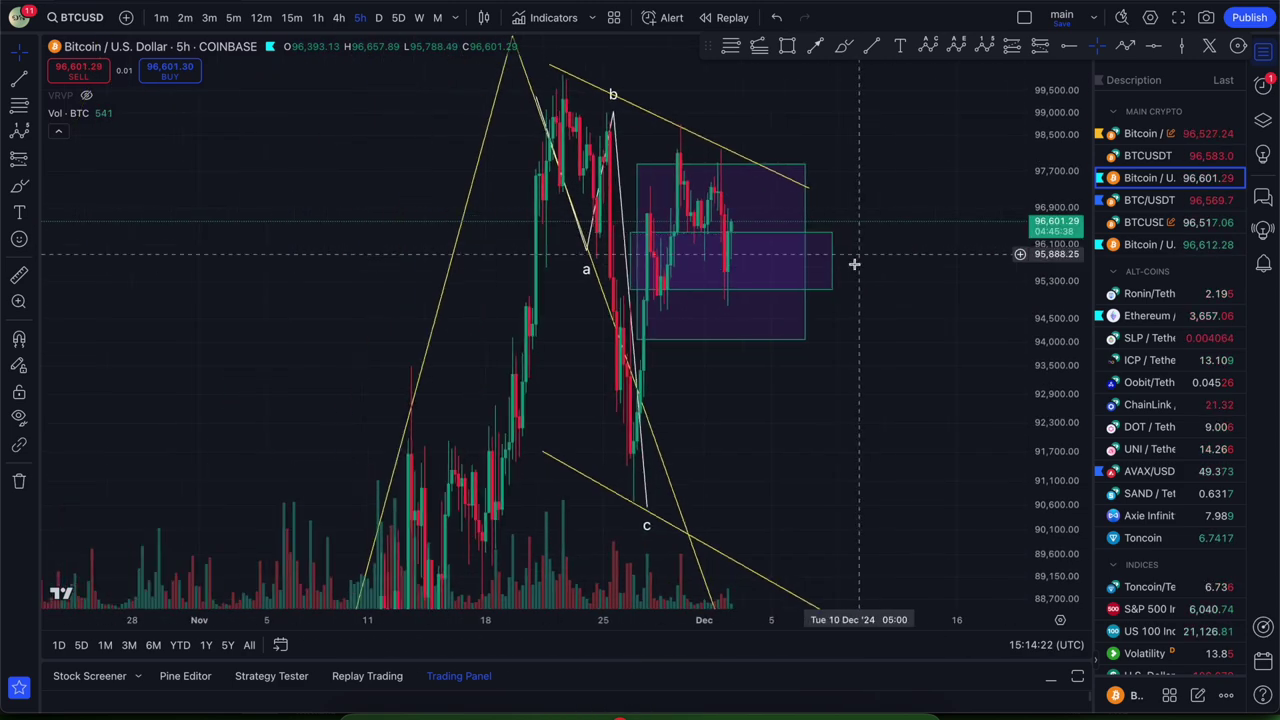
left_click_drag(940, 320, 916, 303)
left_click_drag(1076, 243, 1072, 447)
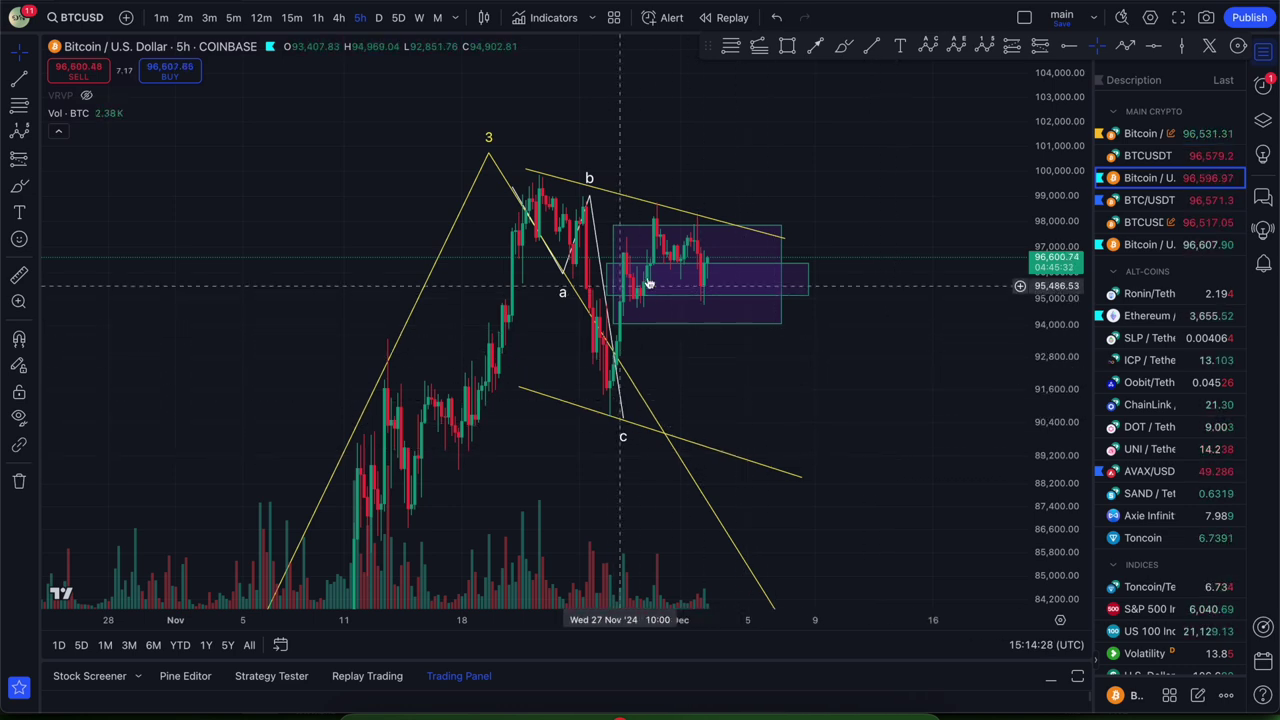
left_click(842, 48)
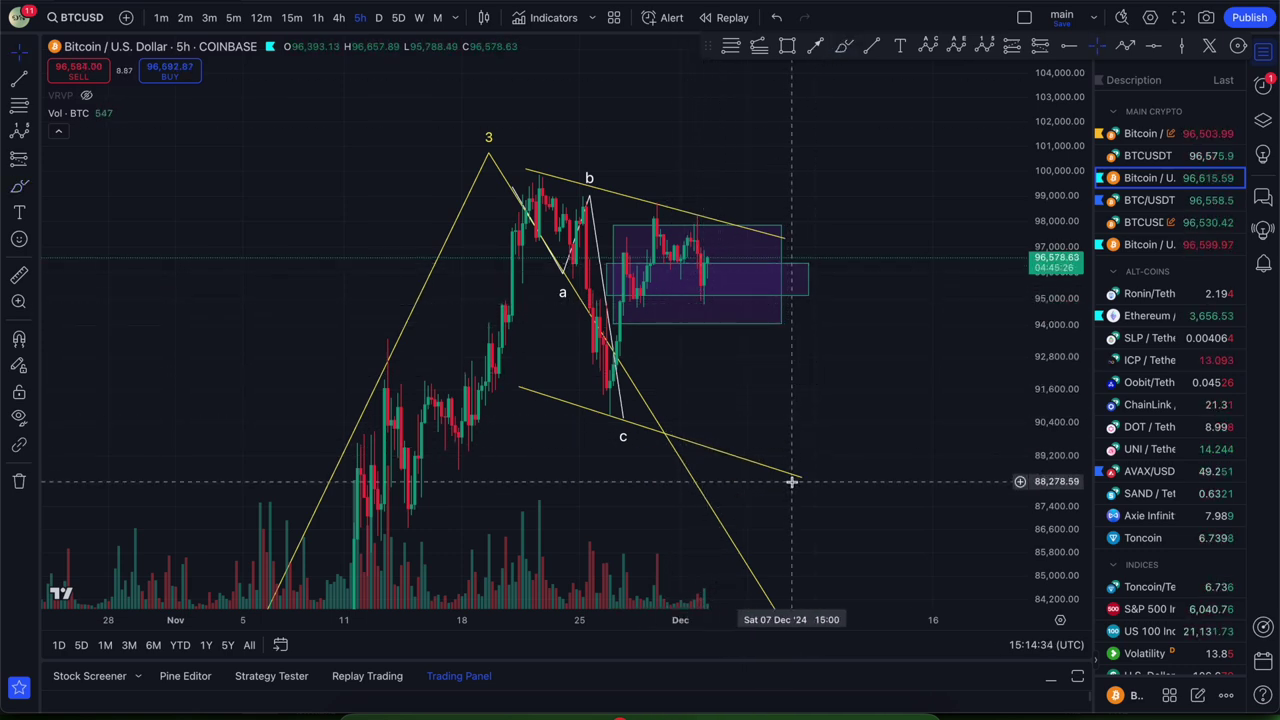
left_click_drag(802, 477, 849, 328)
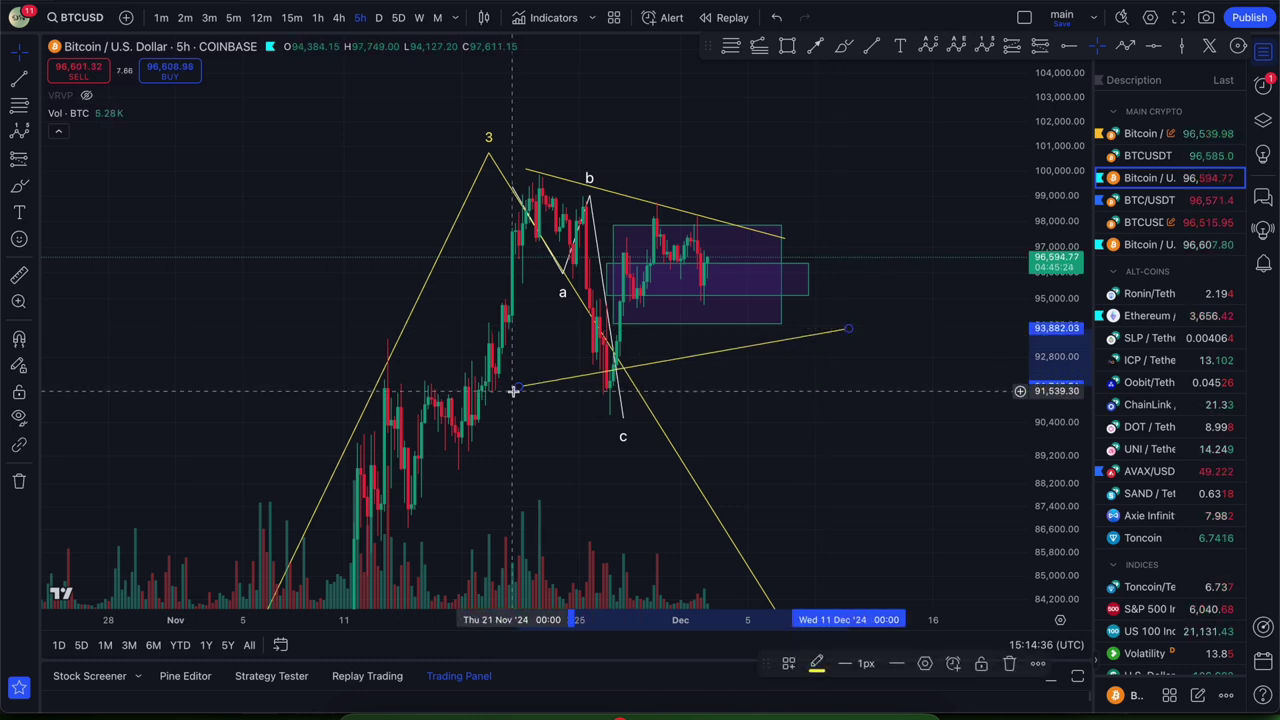
left_click_drag(518, 387, 499, 459)
Try to extend the rising lower line's end to 93,993.75 and undo that move.
left_click_drag(848, 329, 881, 325)
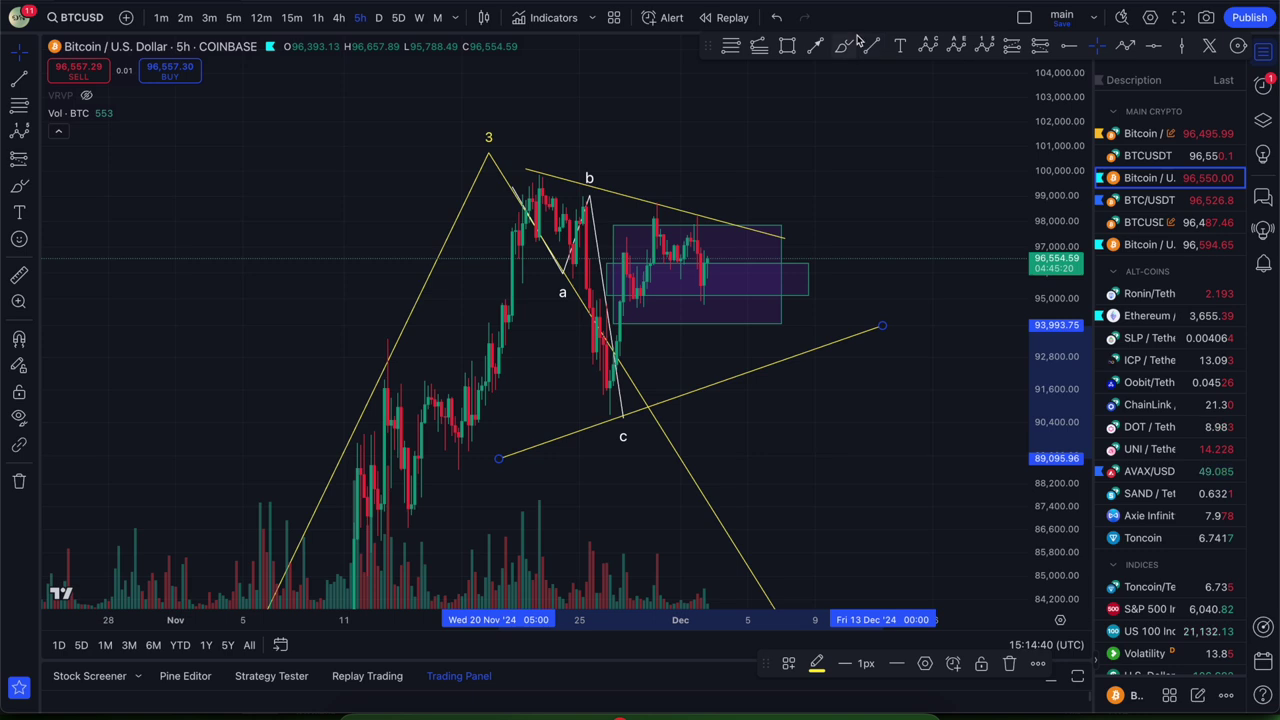
left_click(844, 45)
key("ctrl+z")
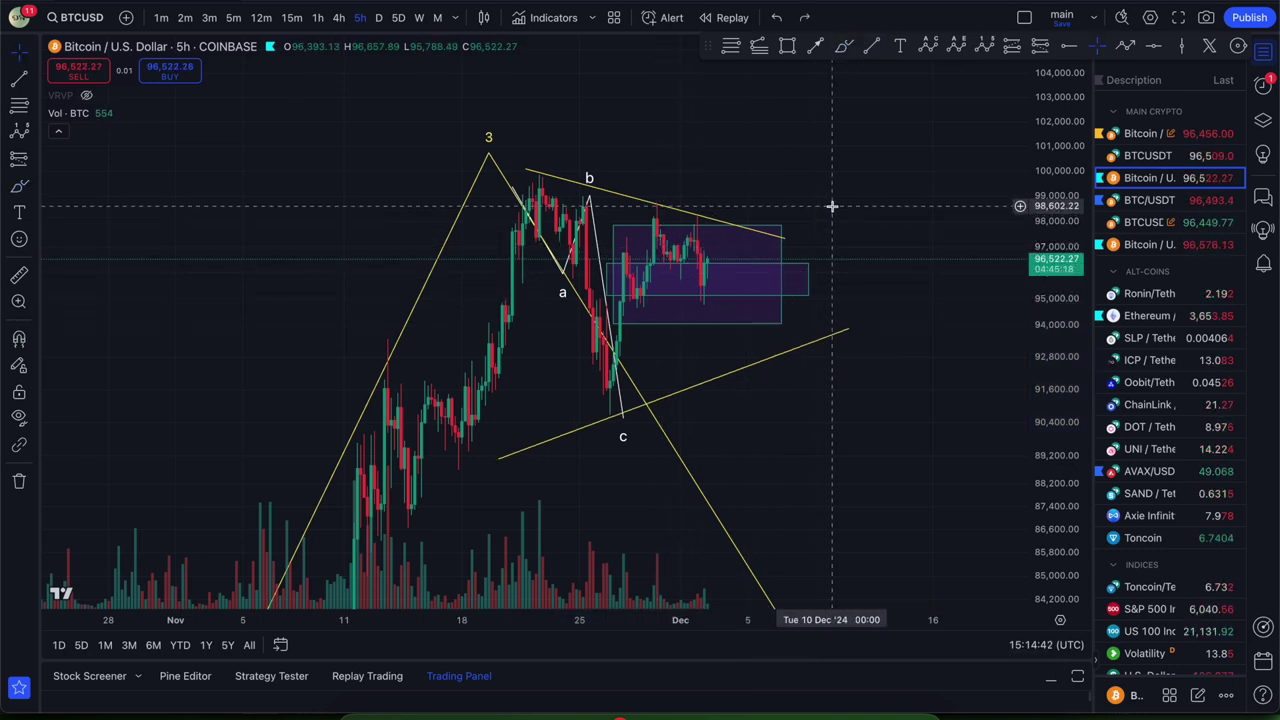
Tilt the lower channel line downward under wave c, with its start at 91,186.19 and its end at 88,884.31.
left_click_drag(853, 326, 858, 444)
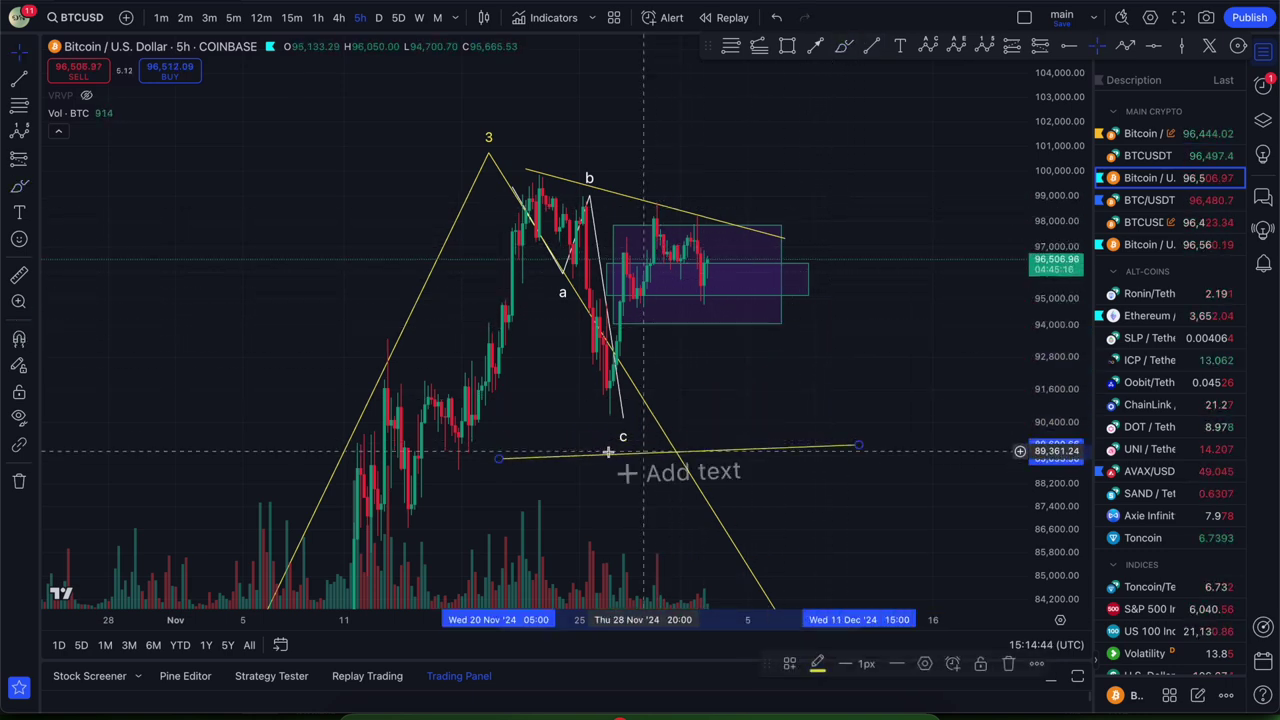
left_click_drag(498, 459, 515, 401)
left_click_drag(862, 450, 811, 464)
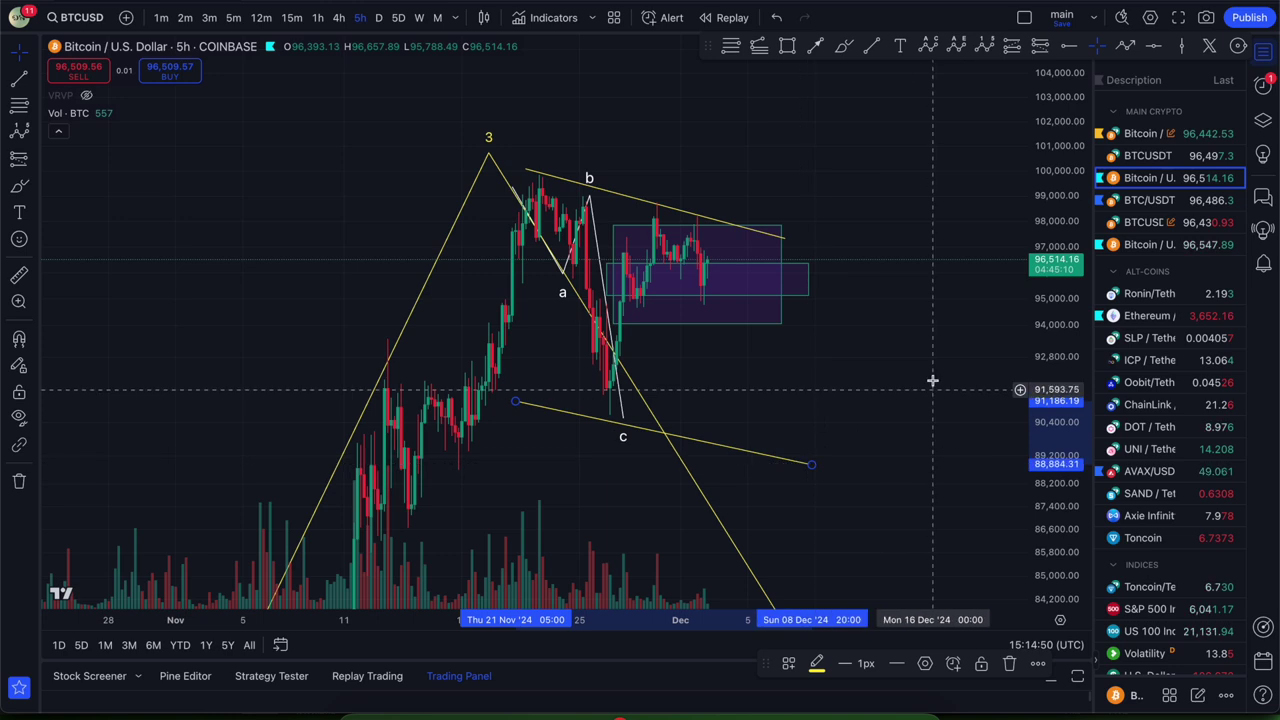
left_click(855, 382)
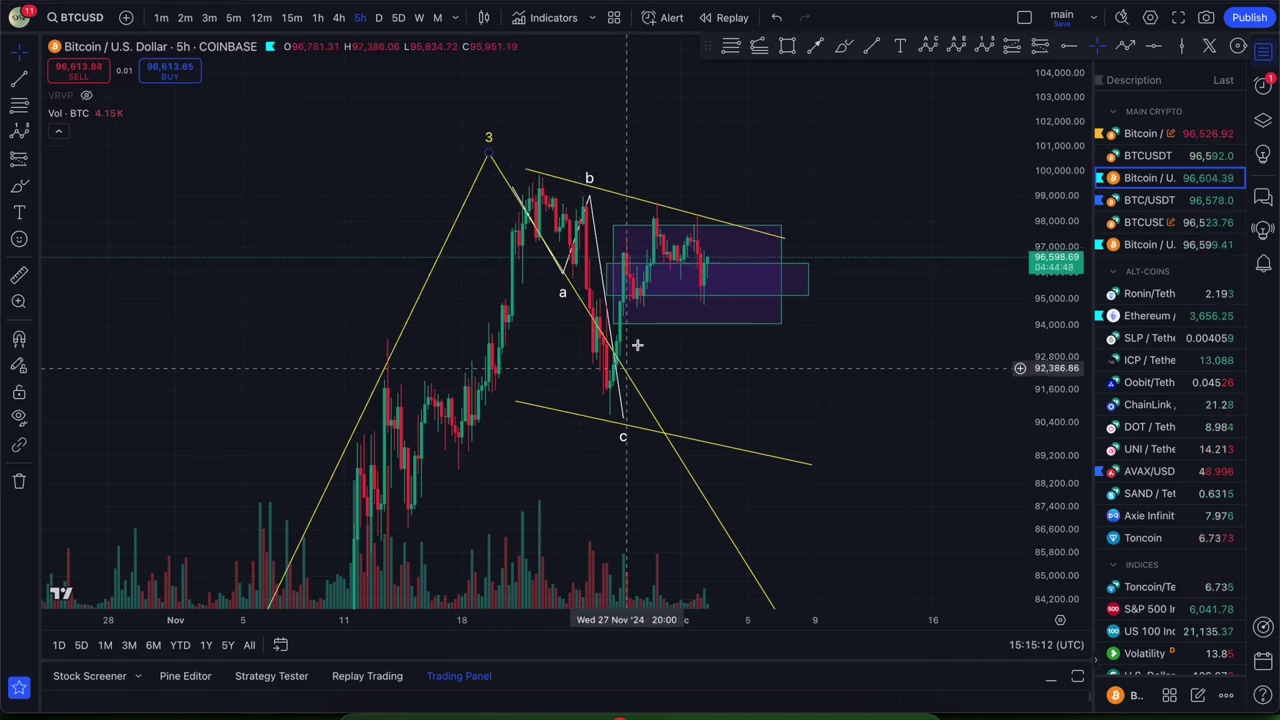
right_click(843, 366)
left_click(755, 437)
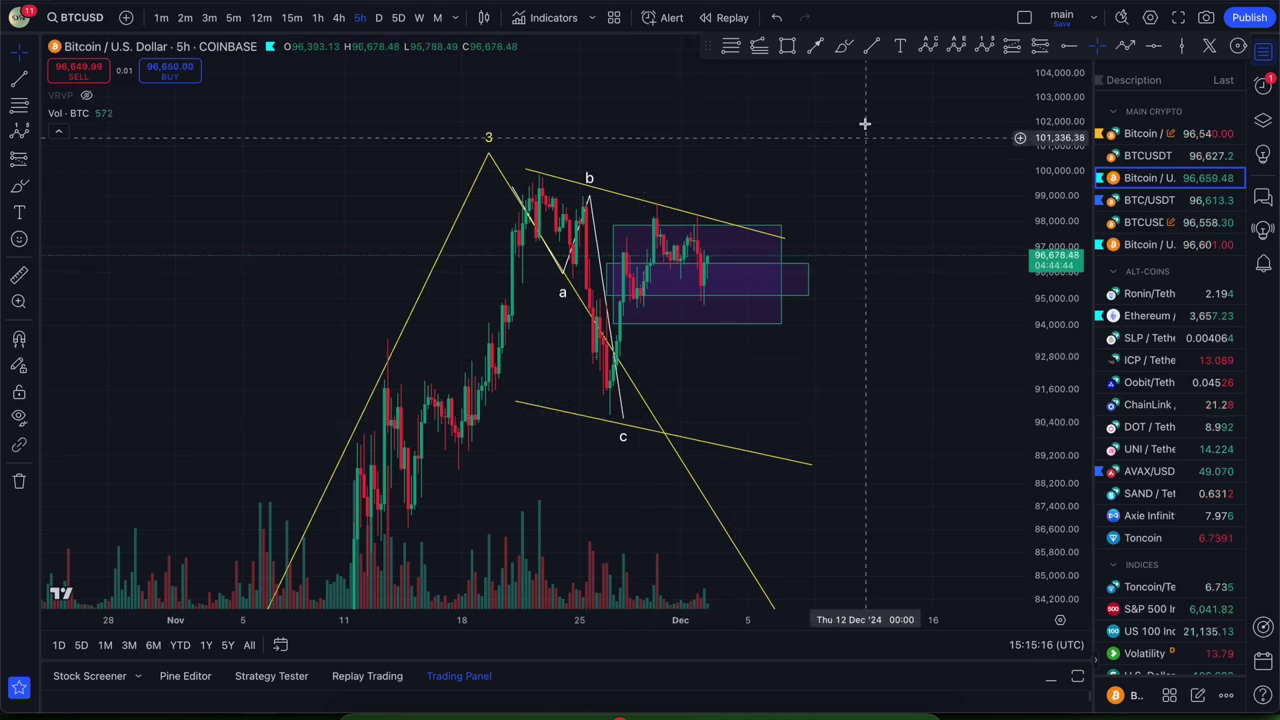
Brush a projected rise from the lower channel line to the upper line near 97,800, and delete it.
left_click(843, 45)
mouse_move(680, 198)
left_mouse_down()
mouse_move(660, 201)
mouse_move(718, 212)
mouse_move(677, 200)
left_mouse_up()
key("super+z")
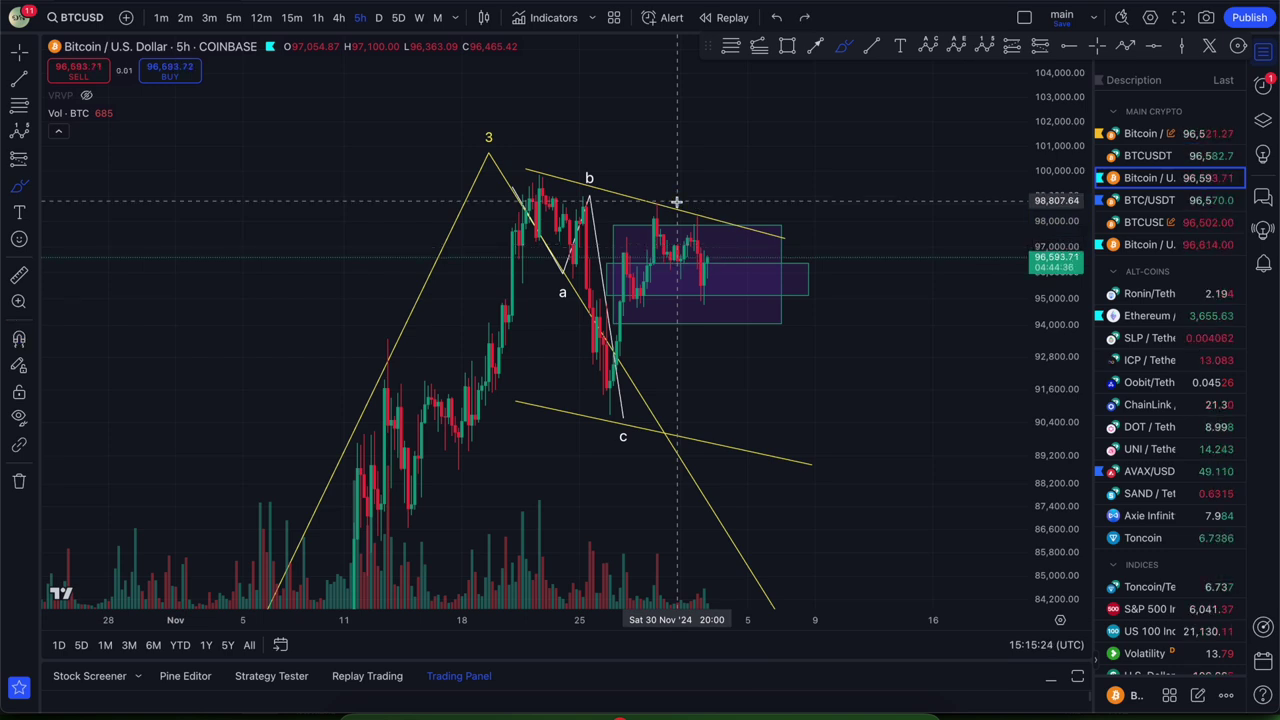
left_click_drag(697, 435, 768, 225)
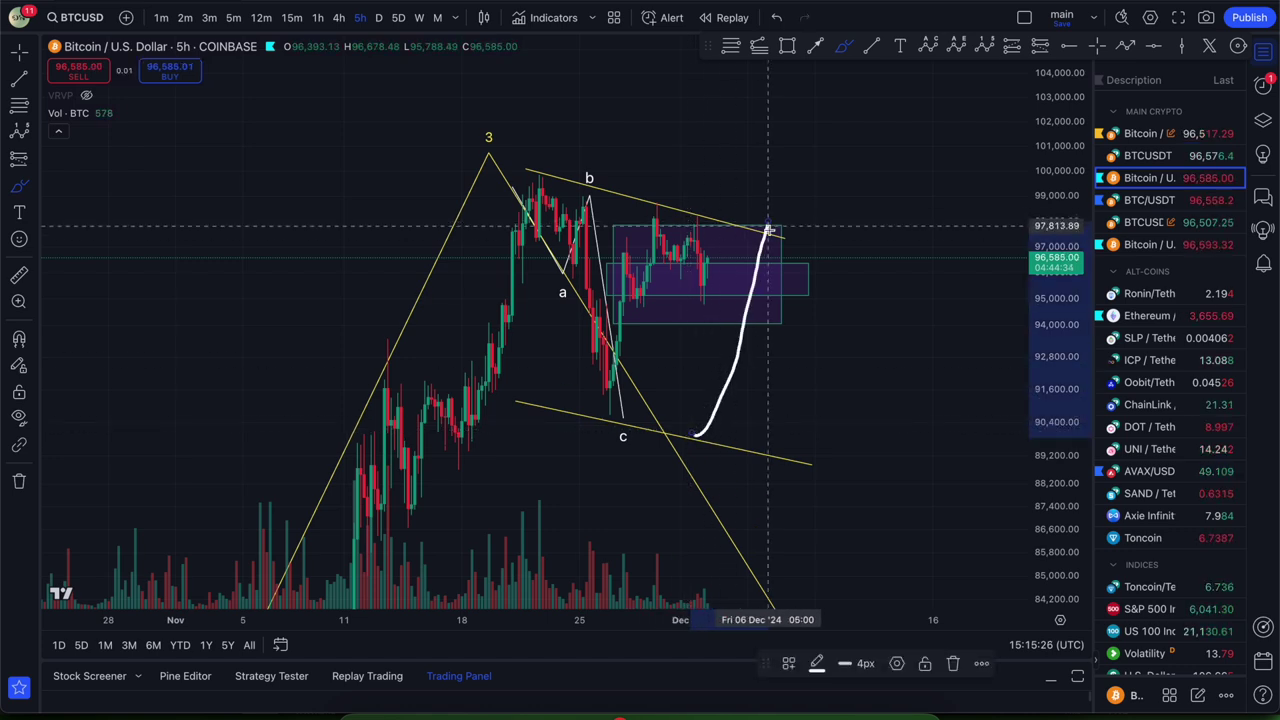
key("Delete")
Brush an arc around the a-b-c correction, delete it, and leave the Brush after undoing a small mark.
left_click_drag(643, 176, 570, 389)
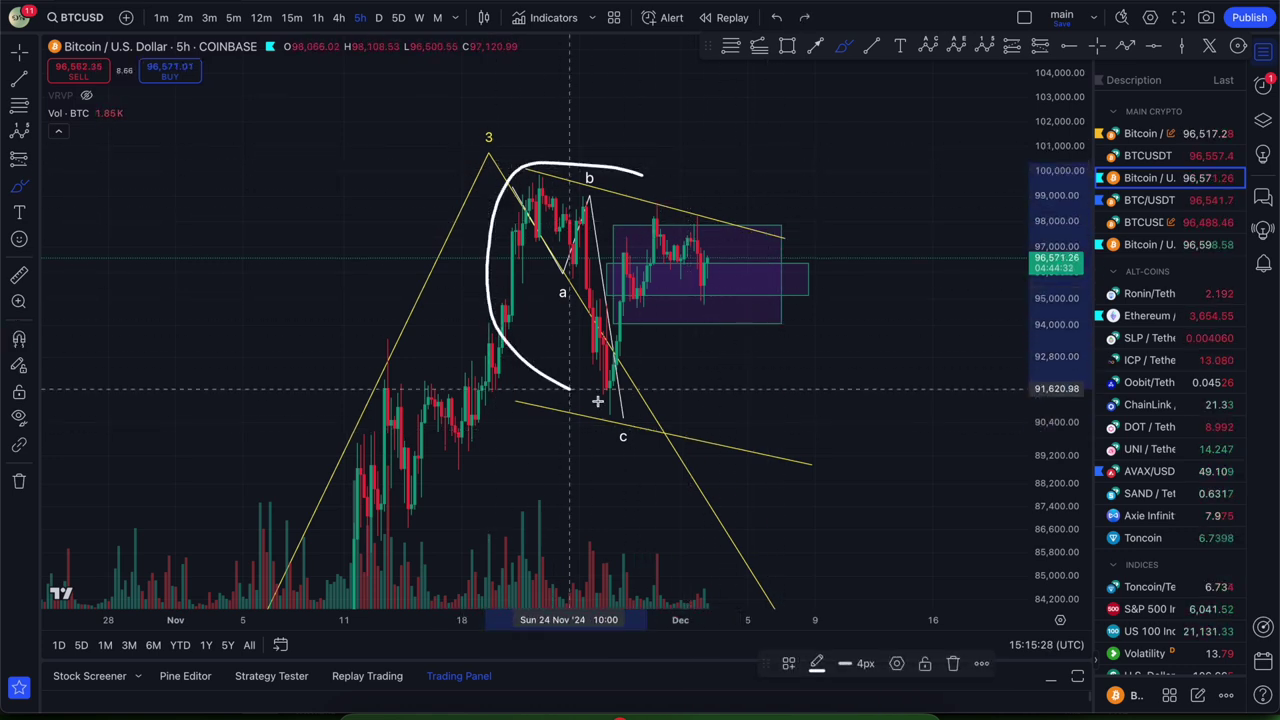
key("Delete")
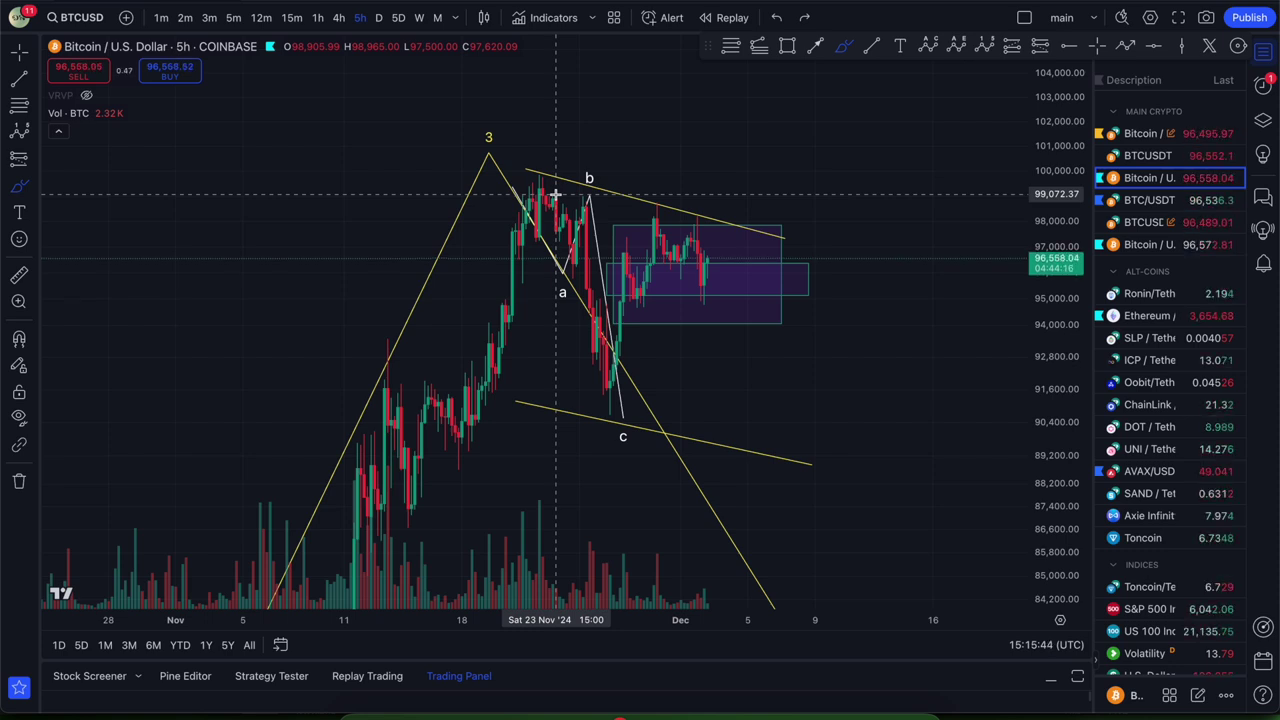
mouse_move(666, 208)
left_mouse_down()
mouse_move(647, 213)
mouse_move(694, 217)
mouse_move(657, 215)
left_mouse_up()
key("super+z")
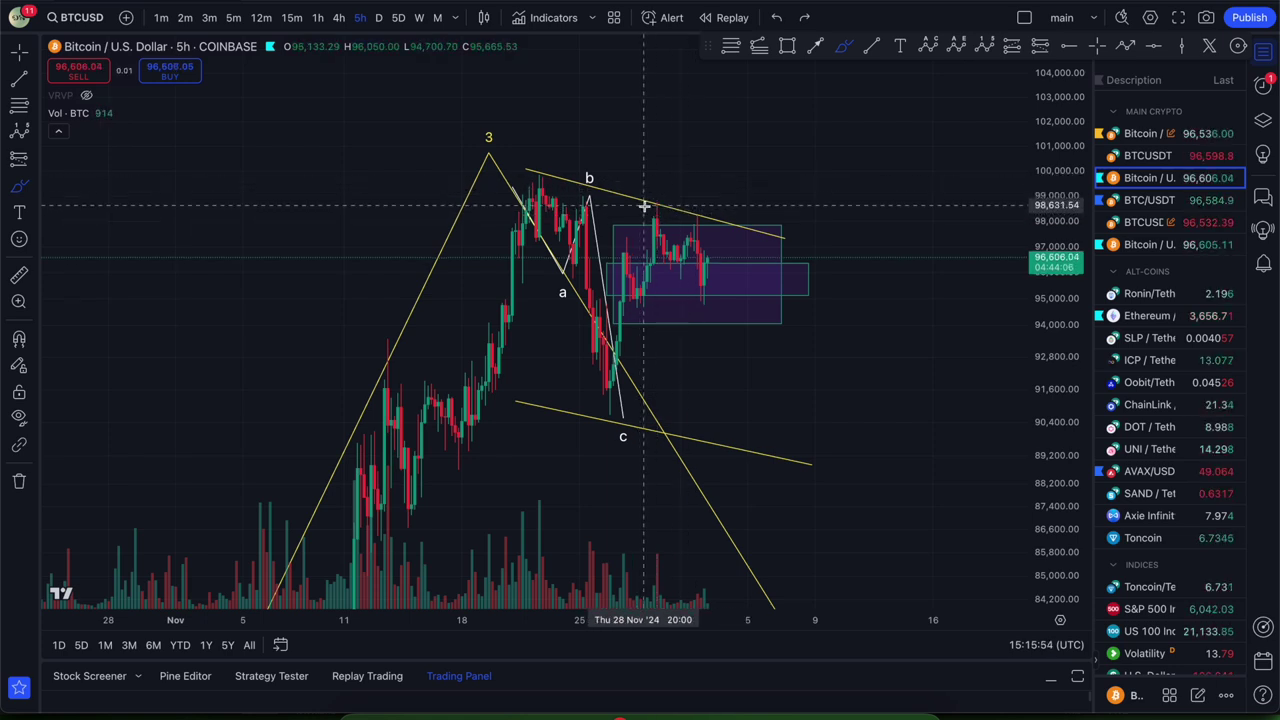
key("Escape")
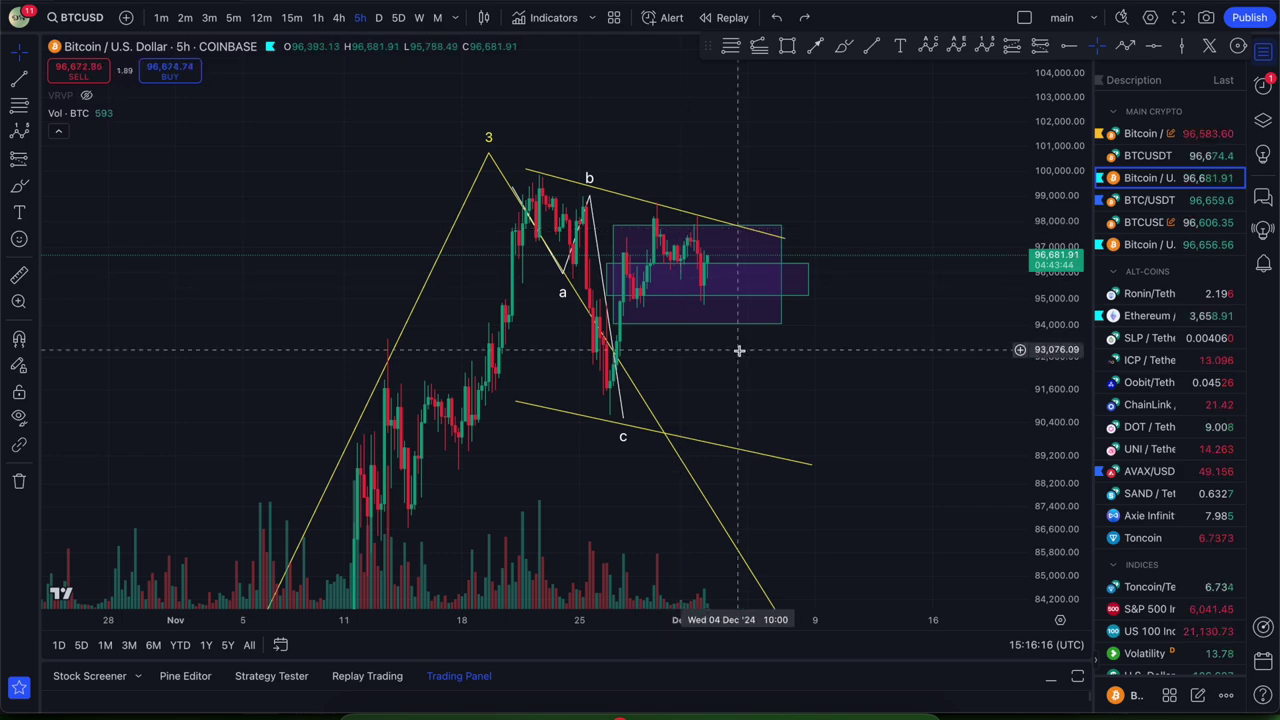
Switch to the Telegram trading channel, review its earlier and current Bitcoin posts, and return to the chart.
left_click(607, 708)
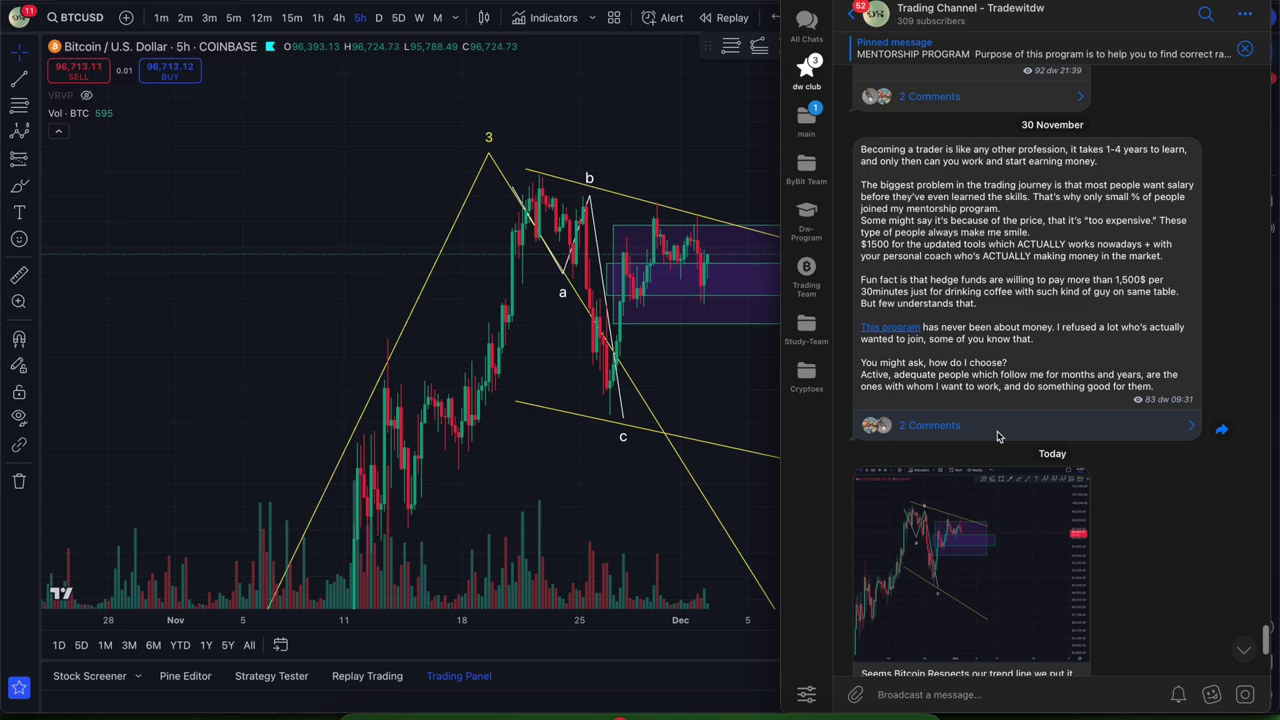
scroll(997, 436, "up", 15)
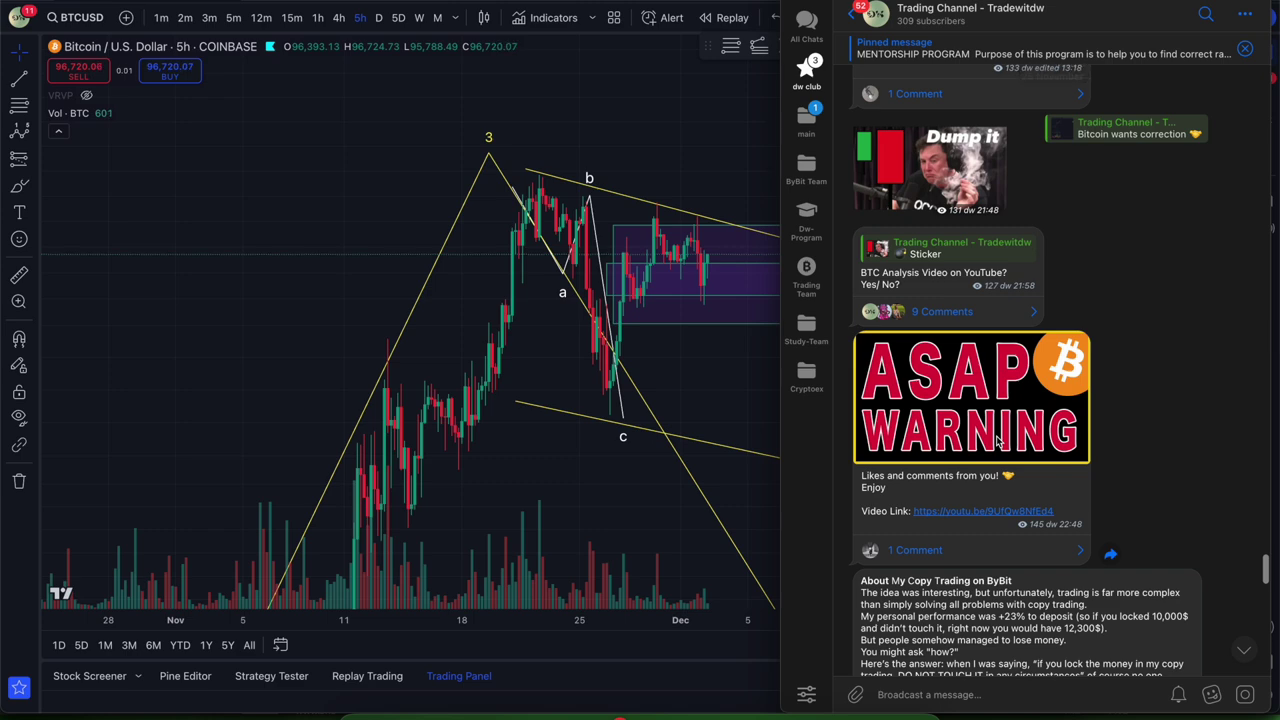
scroll(997, 441, "down", 15)
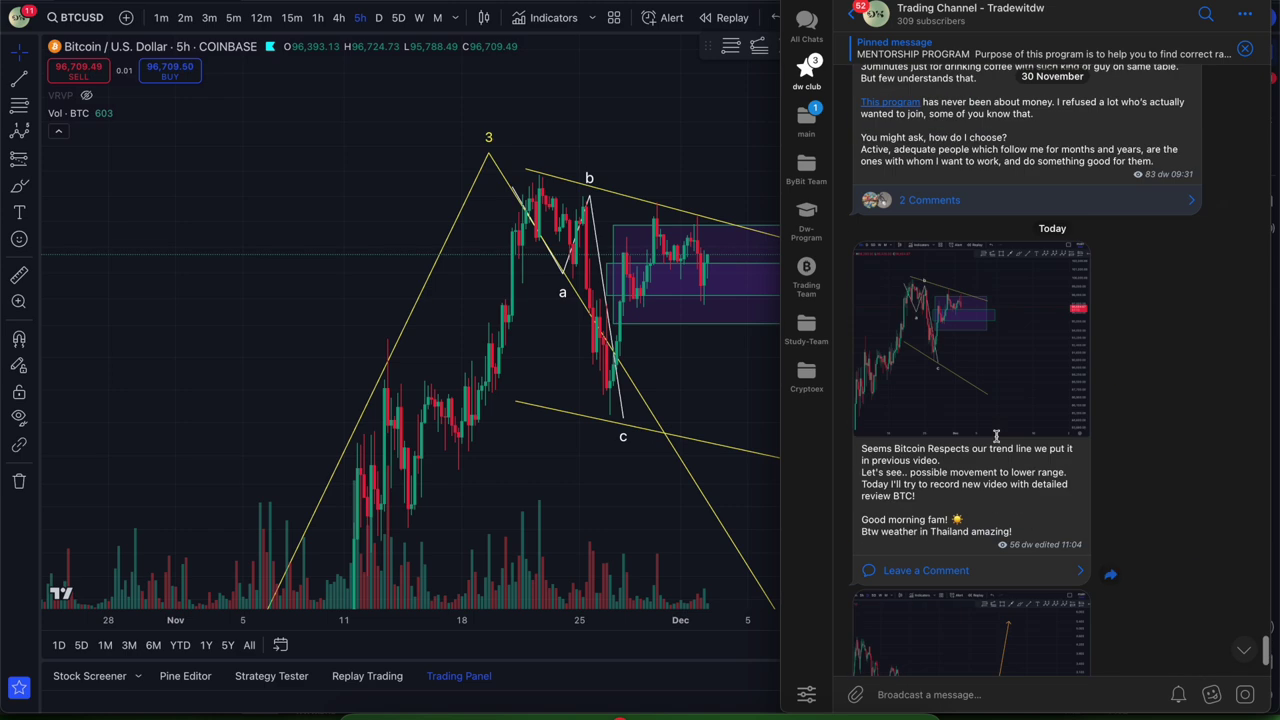
right_click(720, 391)
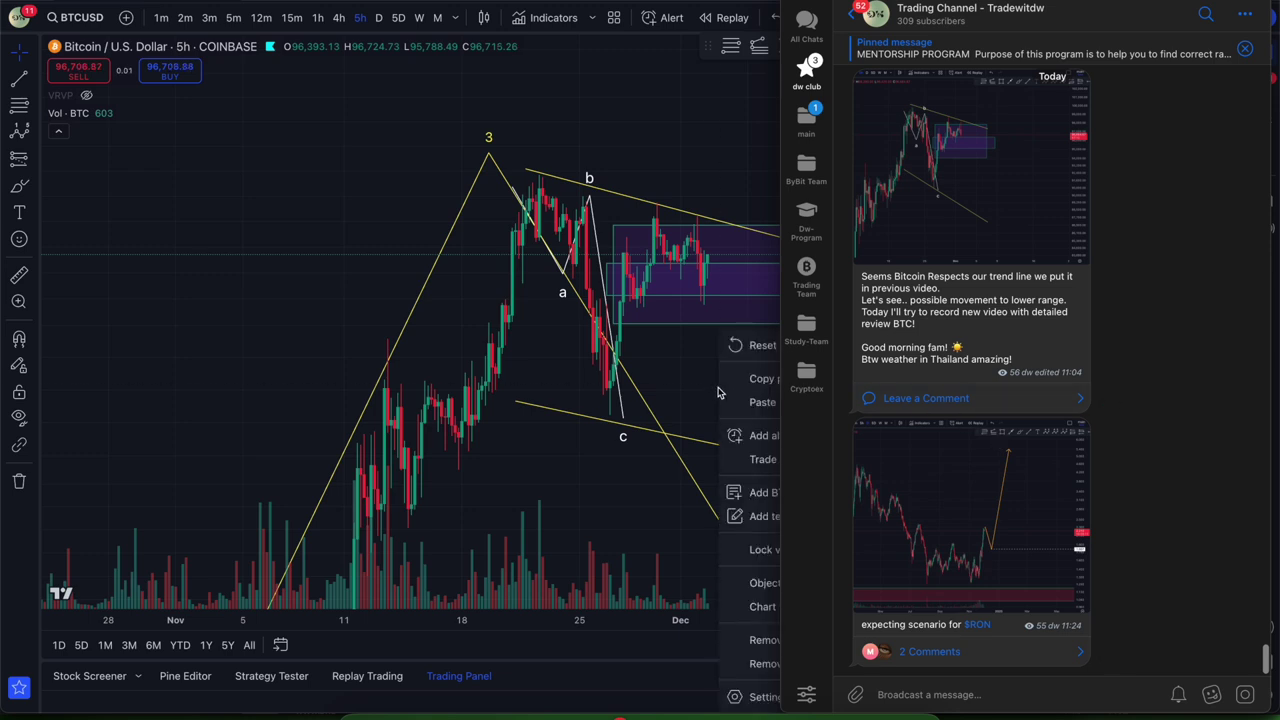
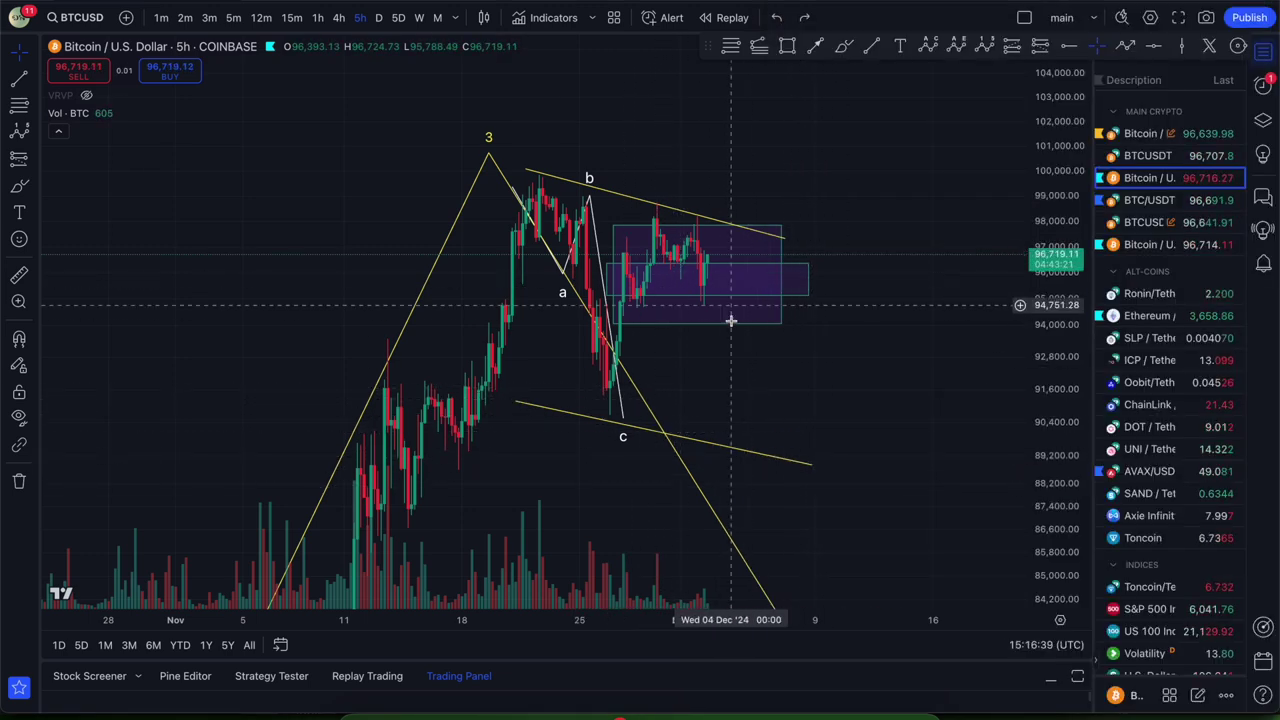
Tilt the lower line upward under wave c, from 90,027.89 to 92,606.86, and brush and delete a mark over the pattern.
left_click_drag(812, 463, 821, 376)
left_click_drag(514, 402, 522, 432)
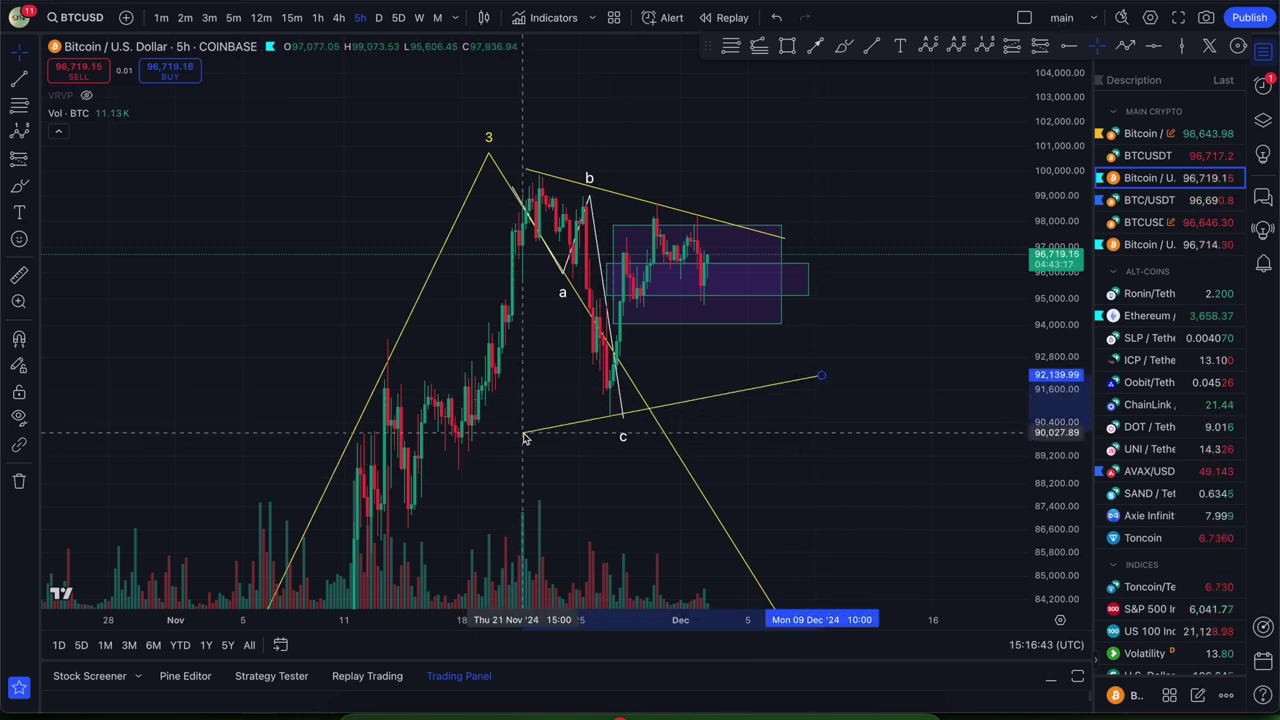
left_click_drag(819, 373, 840, 367)
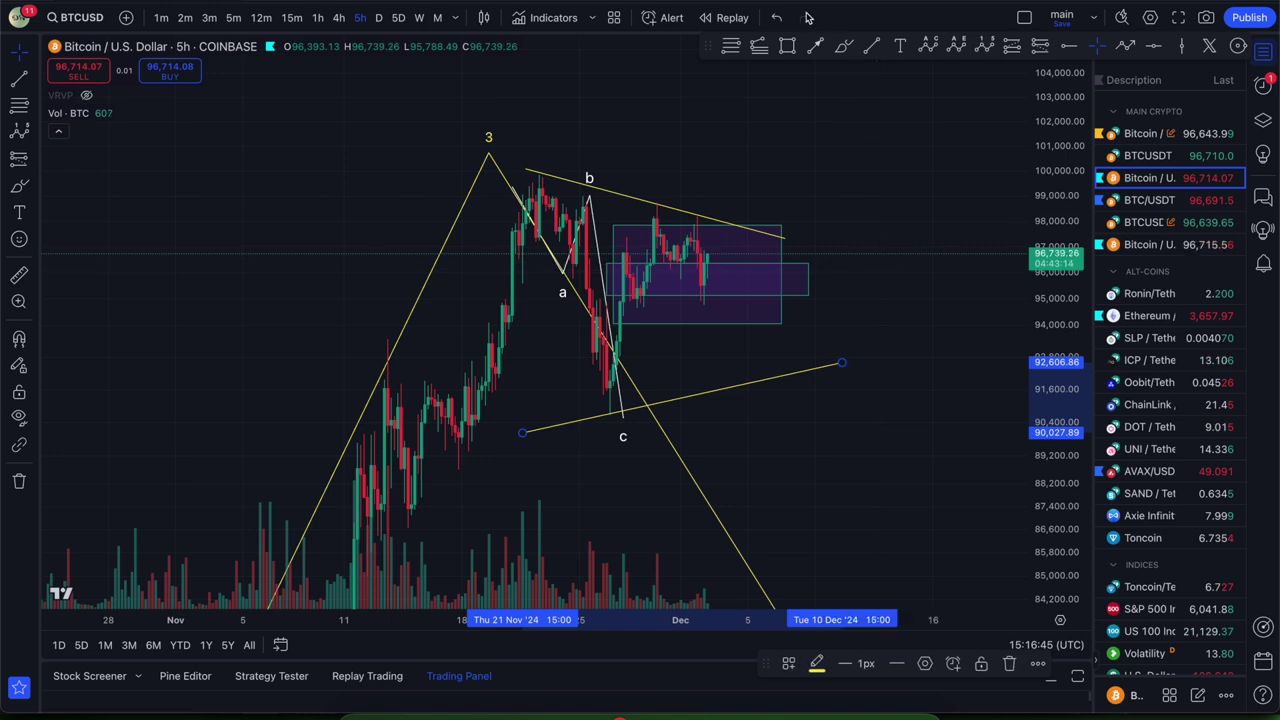
left_click(843, 46)
mouse_move(541, 180)
left_mouse_down()
mouse_move(615, 400)
mouse_move(677, 212)
mouse_move(740, 378)
mouse_move(779, 233)
mouse_move(810, 318)
mouse_move(846, 367)
mouse_move(852, 482)
left_mouse_up()
key("BackSpace")
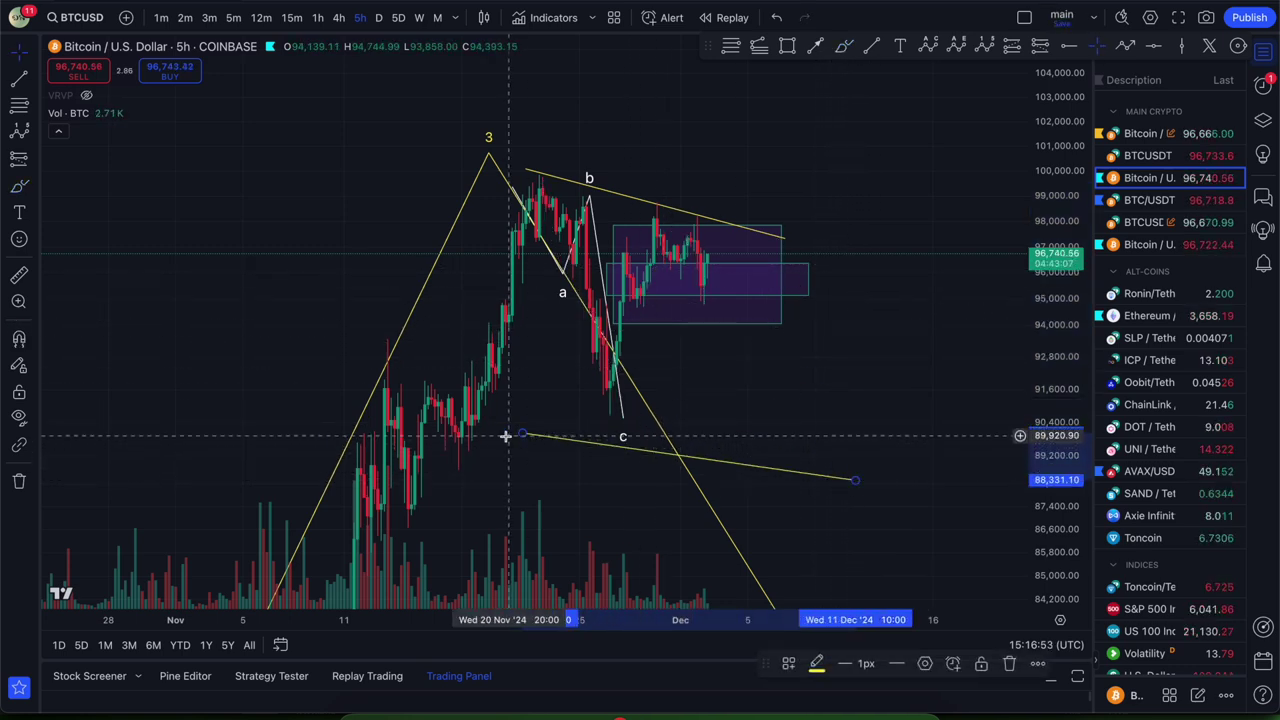
Set the lower line as a descending channel boundary under wave c, starting at 91,457.70 and ending at 88,252.35.
left_click_drag(522, 433, 518, 393)
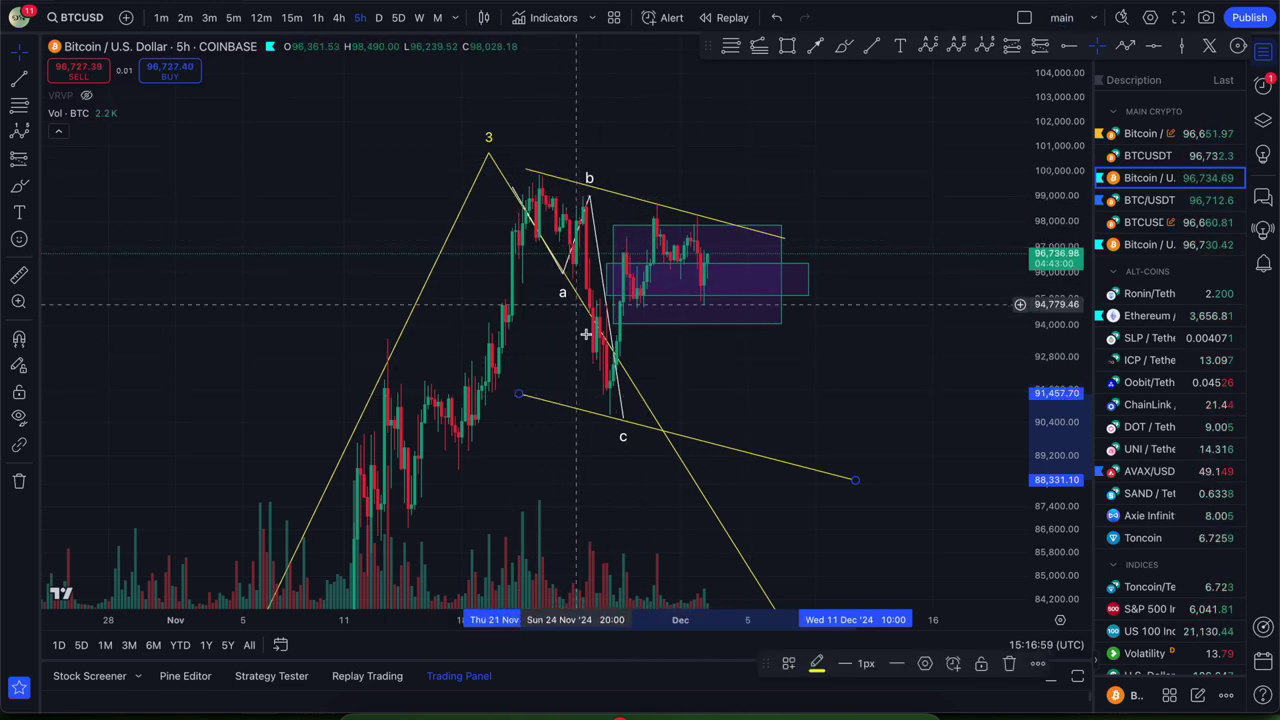
right_click(826, 334)
left_click(860, 346)
left_click_drag(770, 437, 755, 441)
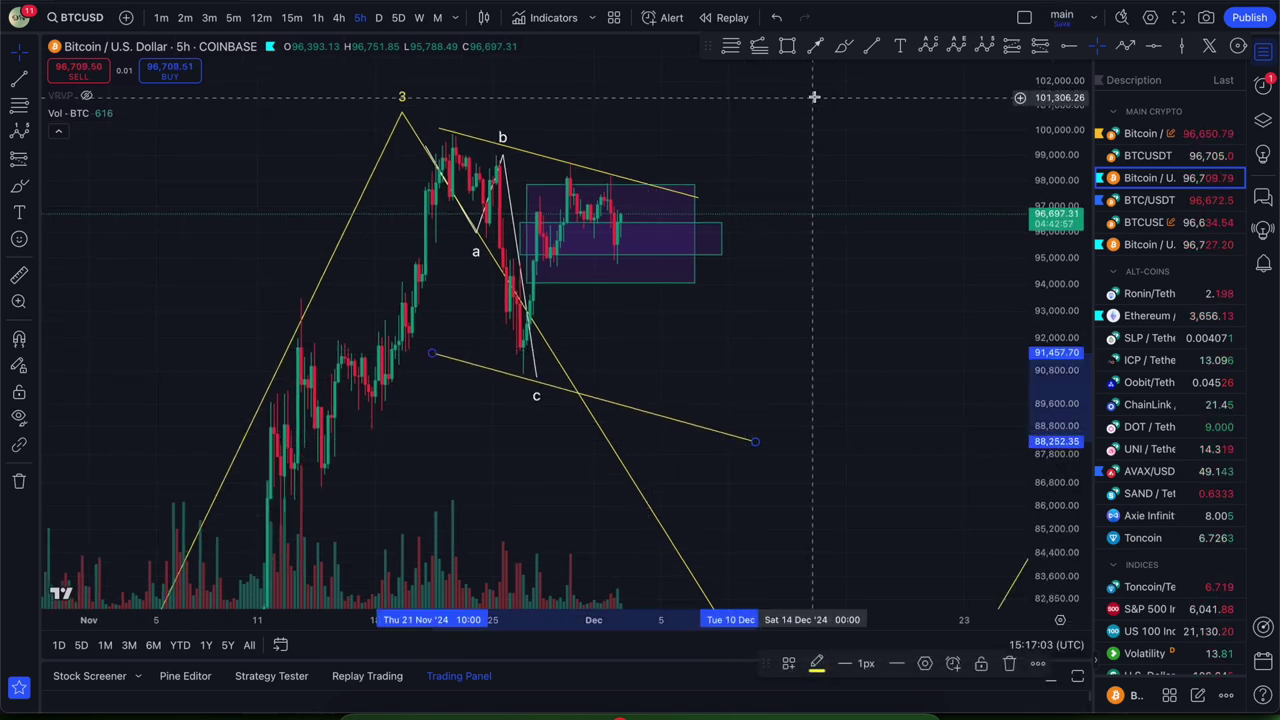
Brush a projected drop from the upper channel line, circle its target on the lower line near 89,000, and undo the marks.
left_click(843, 46)
mouse_move(567, 178)
left_mouse_down()
mouse_move(568, 197)
mouse_move(622, 185)
mouse_move(635, 343)
left_mouse_up()
key("ctrl+z")
left_click_drag(510, 375, 697, 393)
key("ctrl+z")
mouse_move(604, 176)
left_mouse_down()
mouse_move(645, 400)
mouse_move(657, 391)
mouse_move(705, 428)
mouse_move(622, 398)
left_mouse_up()
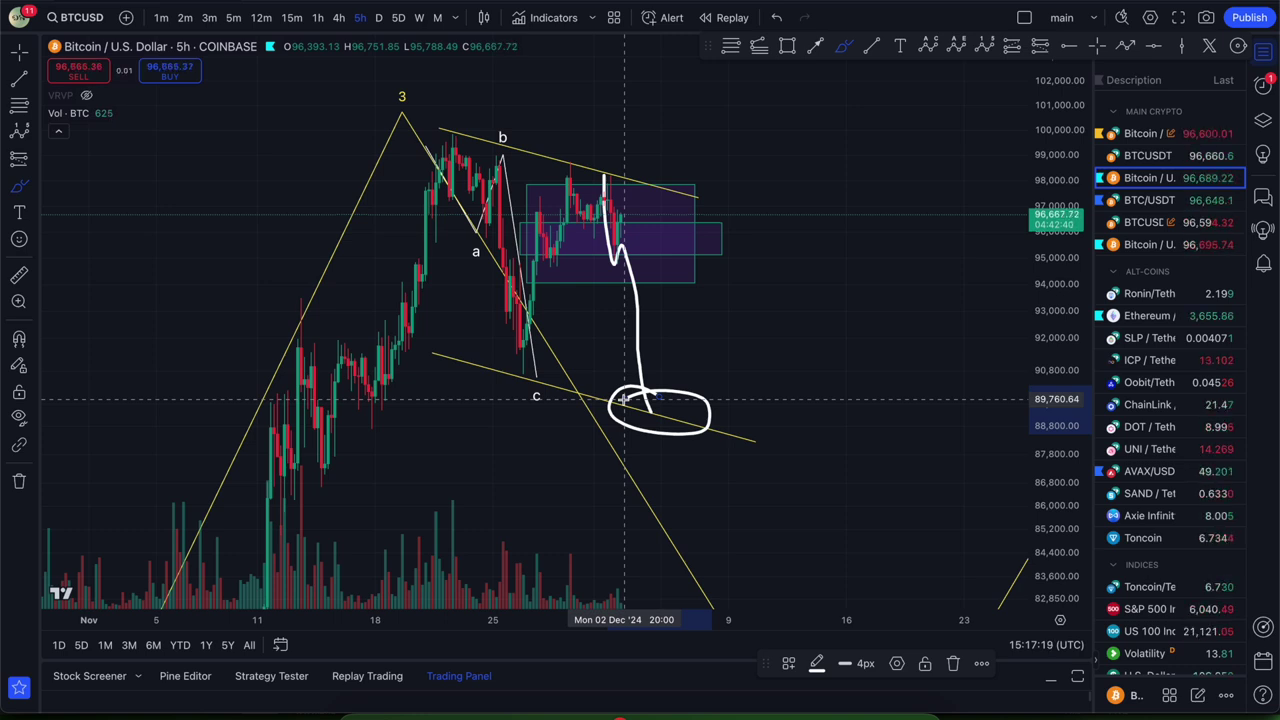
key("ctrl+z")
key("ctrl+z")
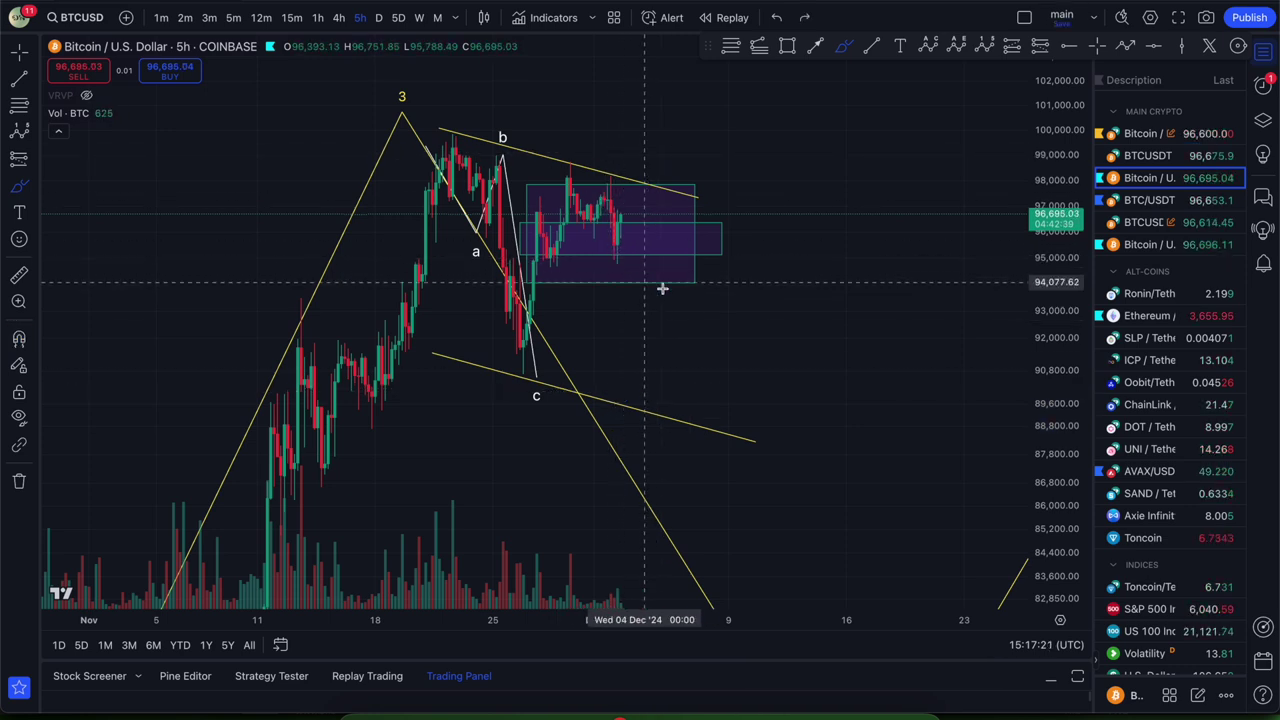
scroll(632, 322, "down", 3)
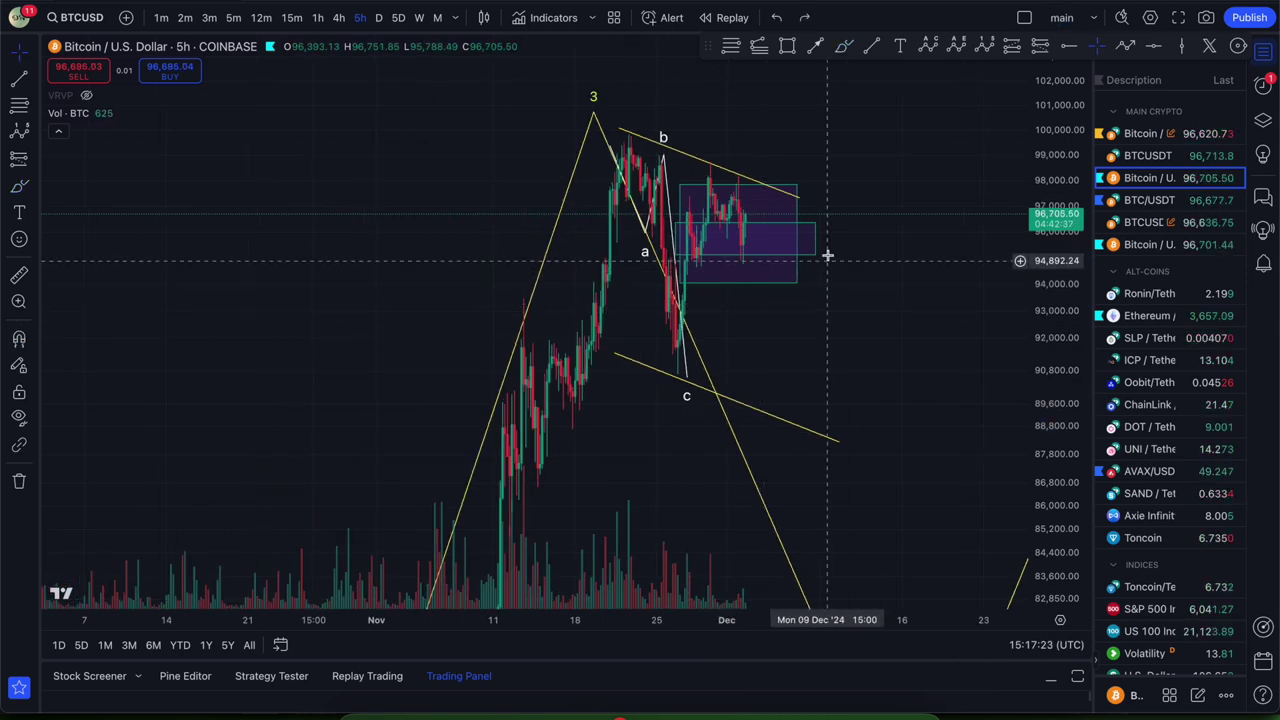
right_click(868, 192)
left_click(849, 117)
scroll(834, 128, "up", 5)
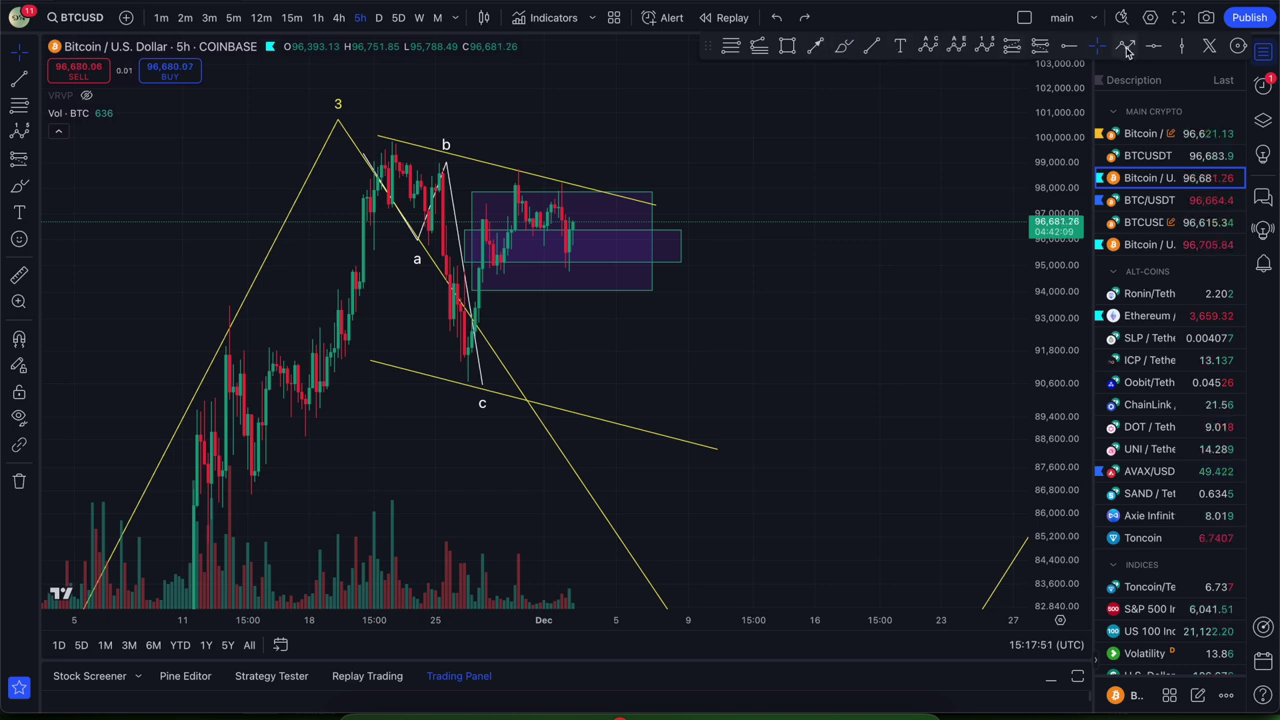
left_click(957, 46)
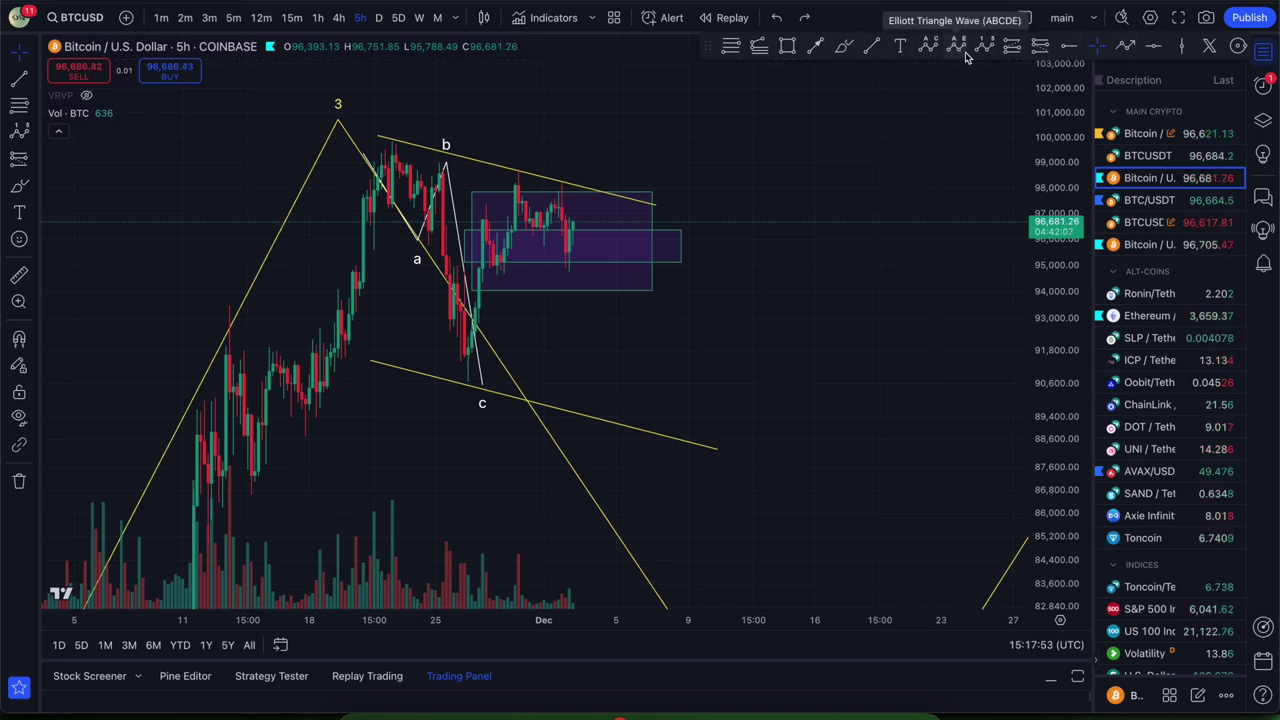
left_click(377, 135)
left_click(470, 384)
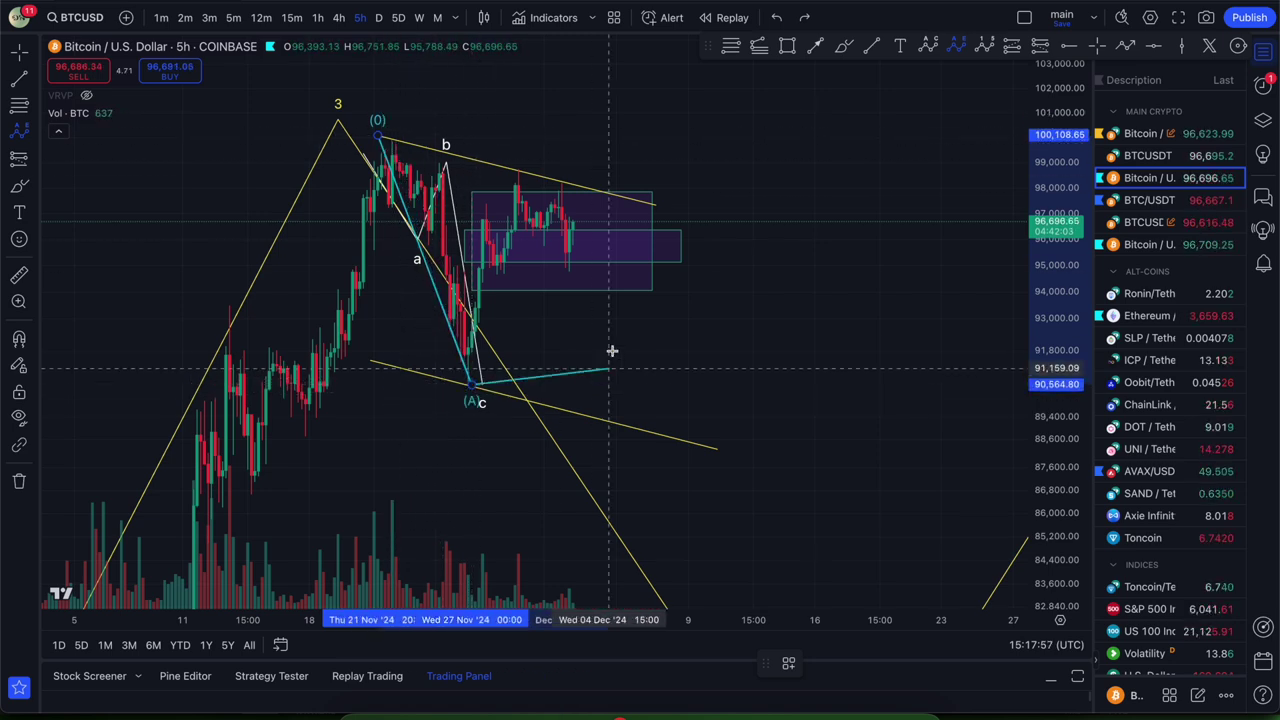
left_click(508, 170)
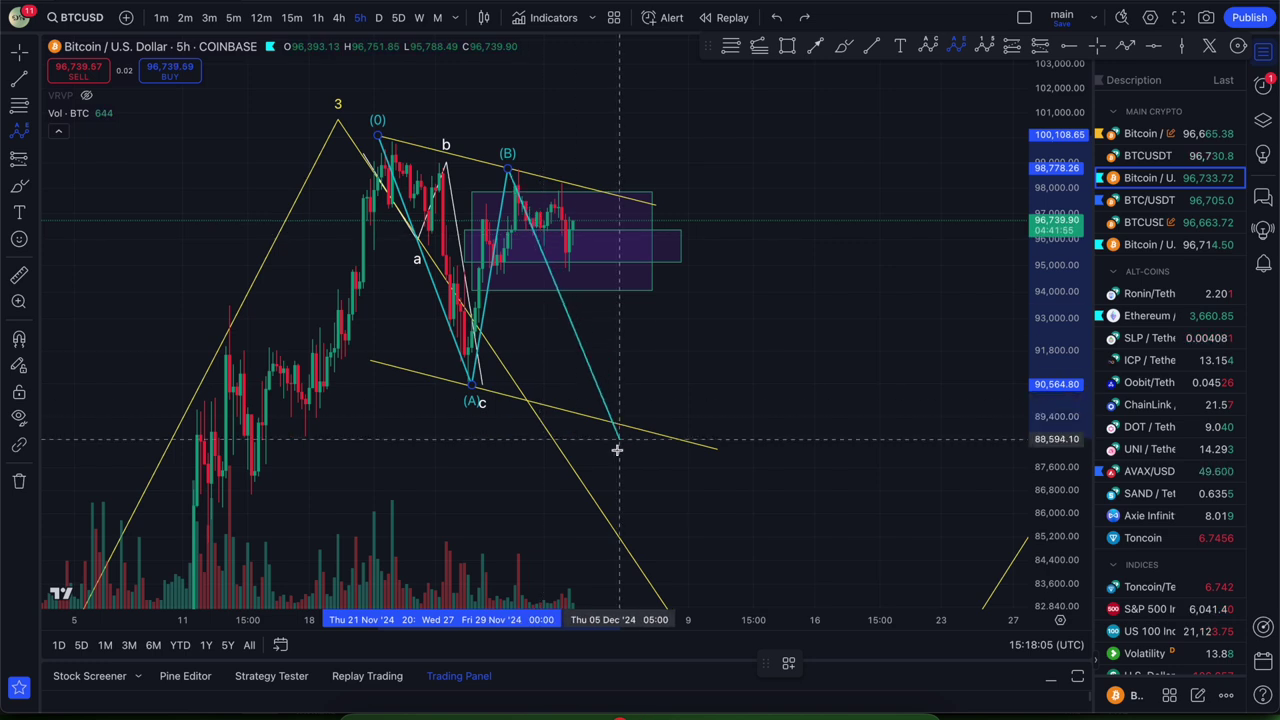
left_click(604, 421)
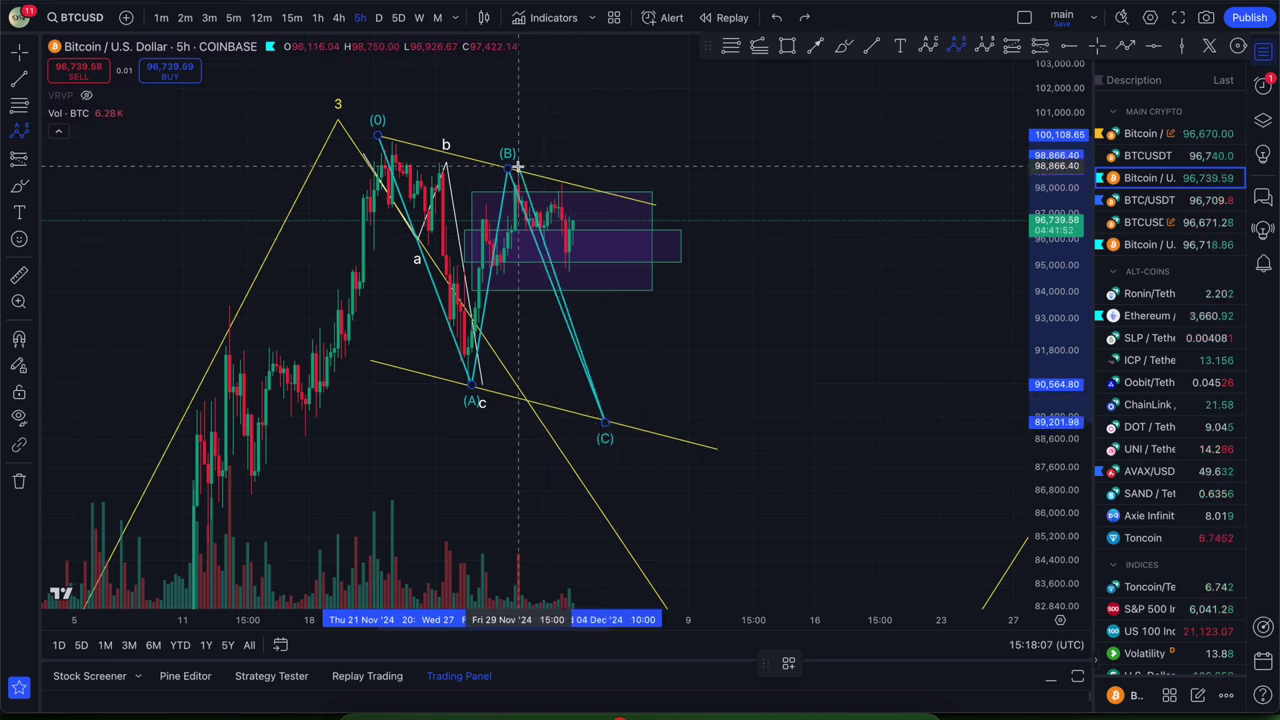
key("Escape")
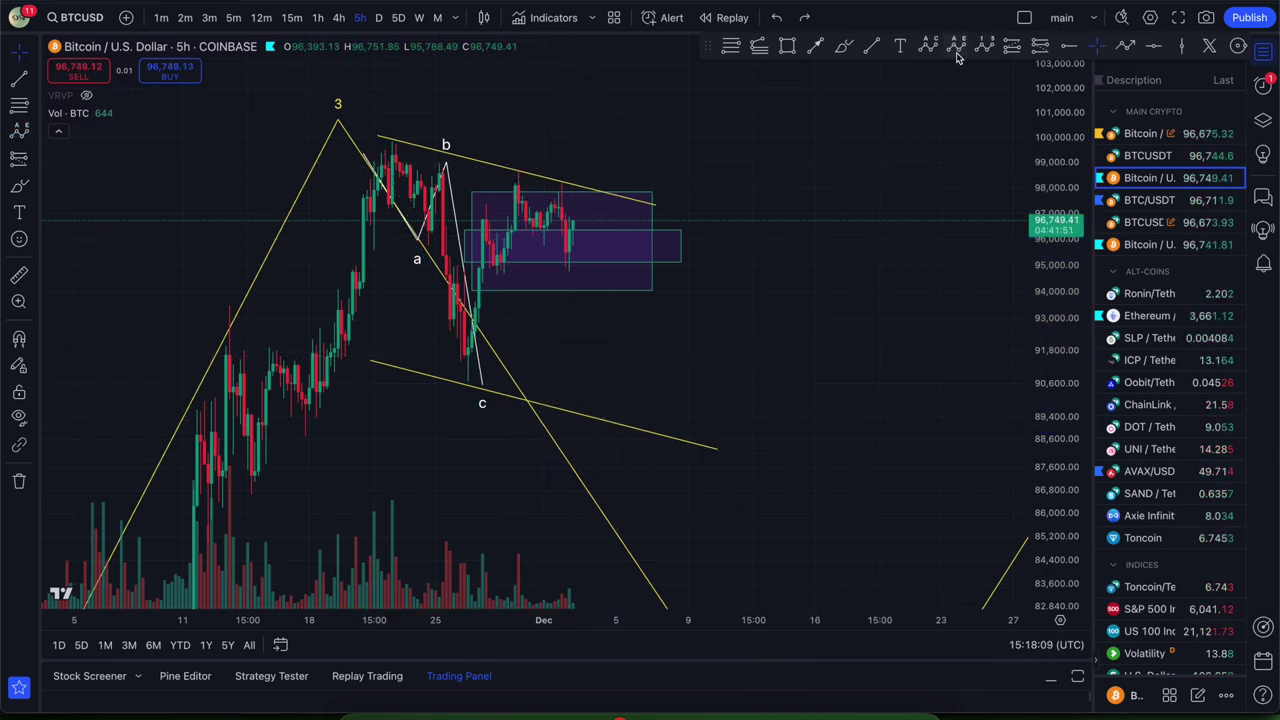
Draw a Path zigzagging between the channel lines from the November high, with a final leg breaking out upward to about 102,500.
left_click(1126, 46)
left_click(392, 150)
left_click(456, 385)
left_click(542, 180)
left_click(597, 416)
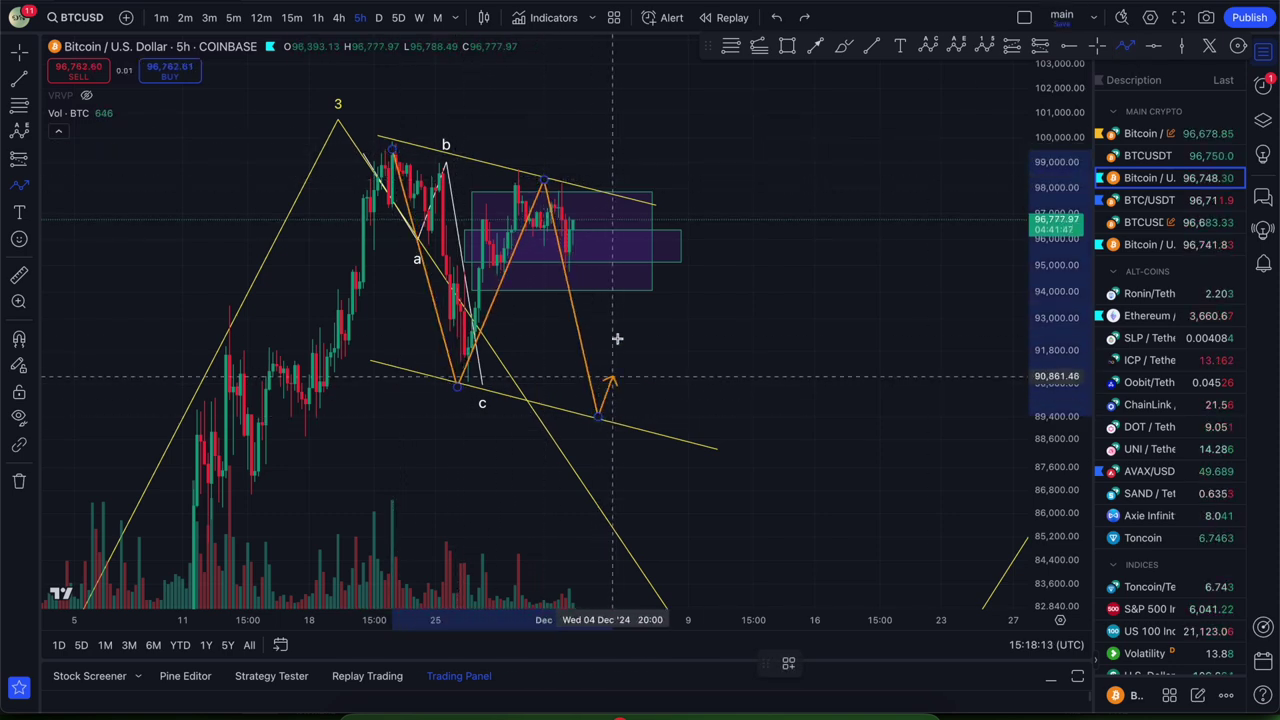
left_click(649, 207)
left_click(678, 438)
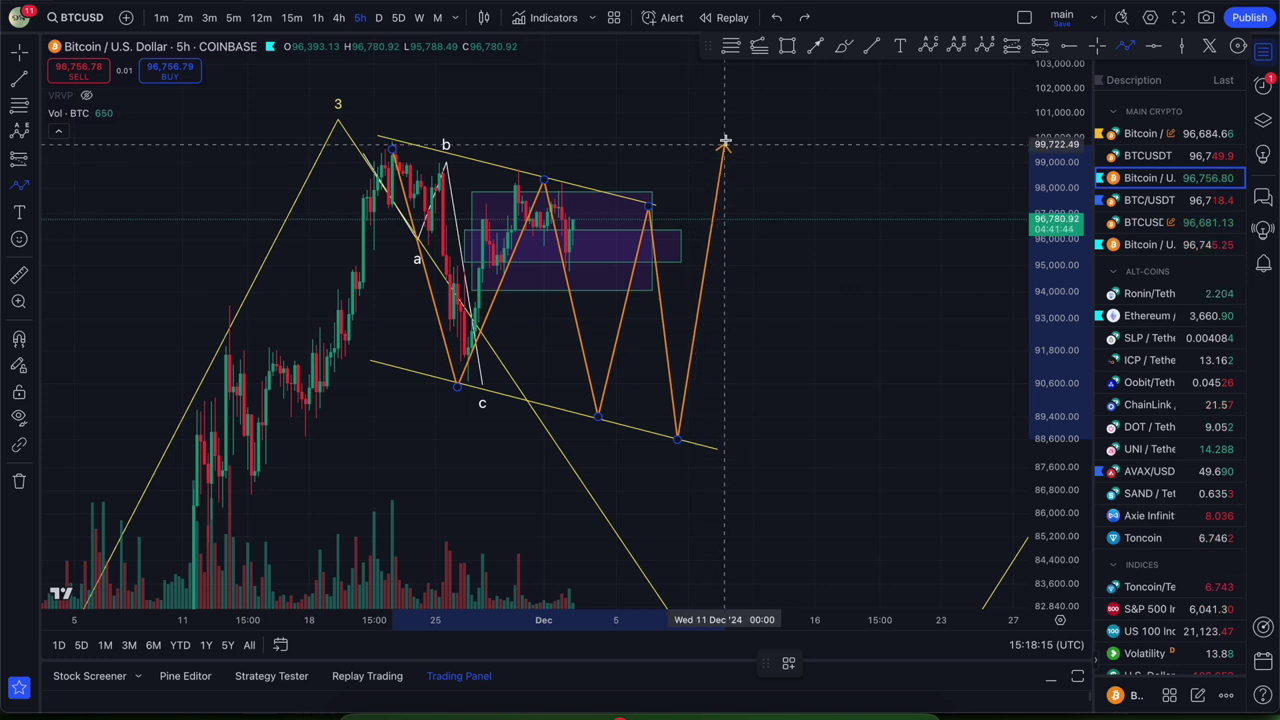
double_click(746, 75)
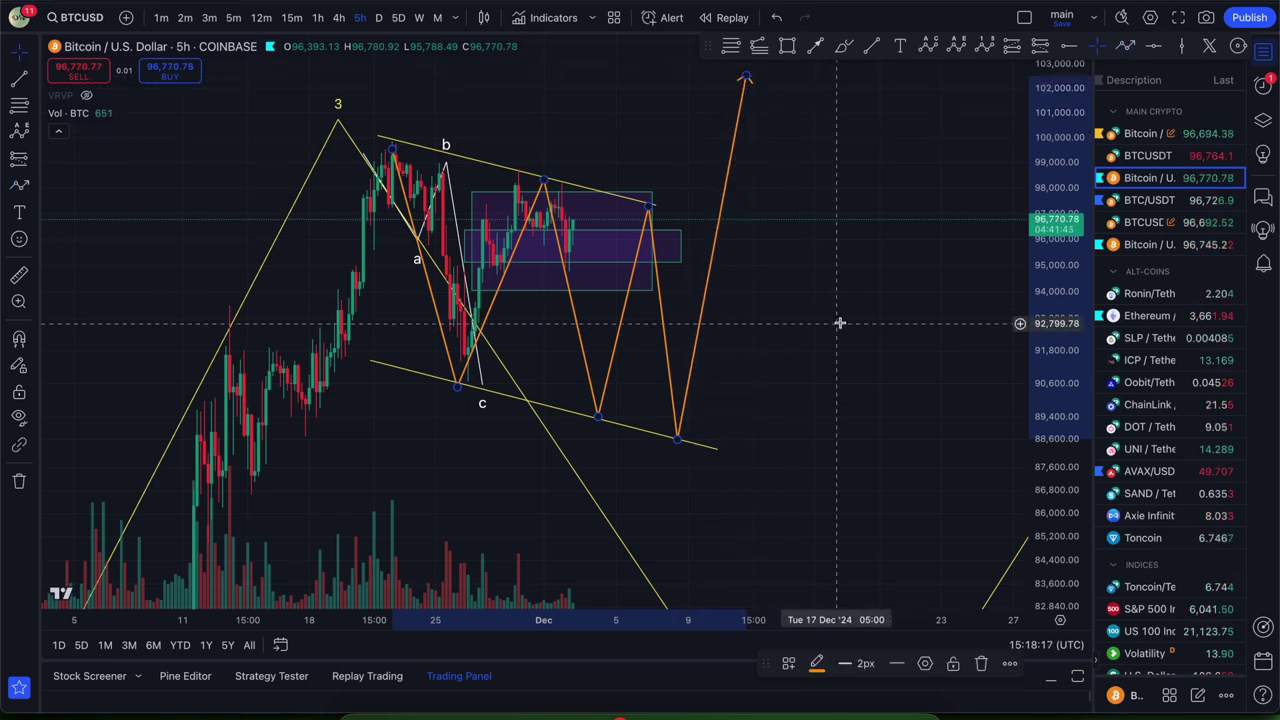
Extend the upper channel line past the breakout leg of the path, ending at about 96,100.
left_click_drag(712, 263, 948, 229)
left_click(783, 197)
scroll(948, 229, "down", 2)
scroll(948, 229, "down", 2)
left_click_drag(1060, 208, 1066, 428)
scroll(880, 426, "down", 2)
scroll(715, 459, "right", 3)
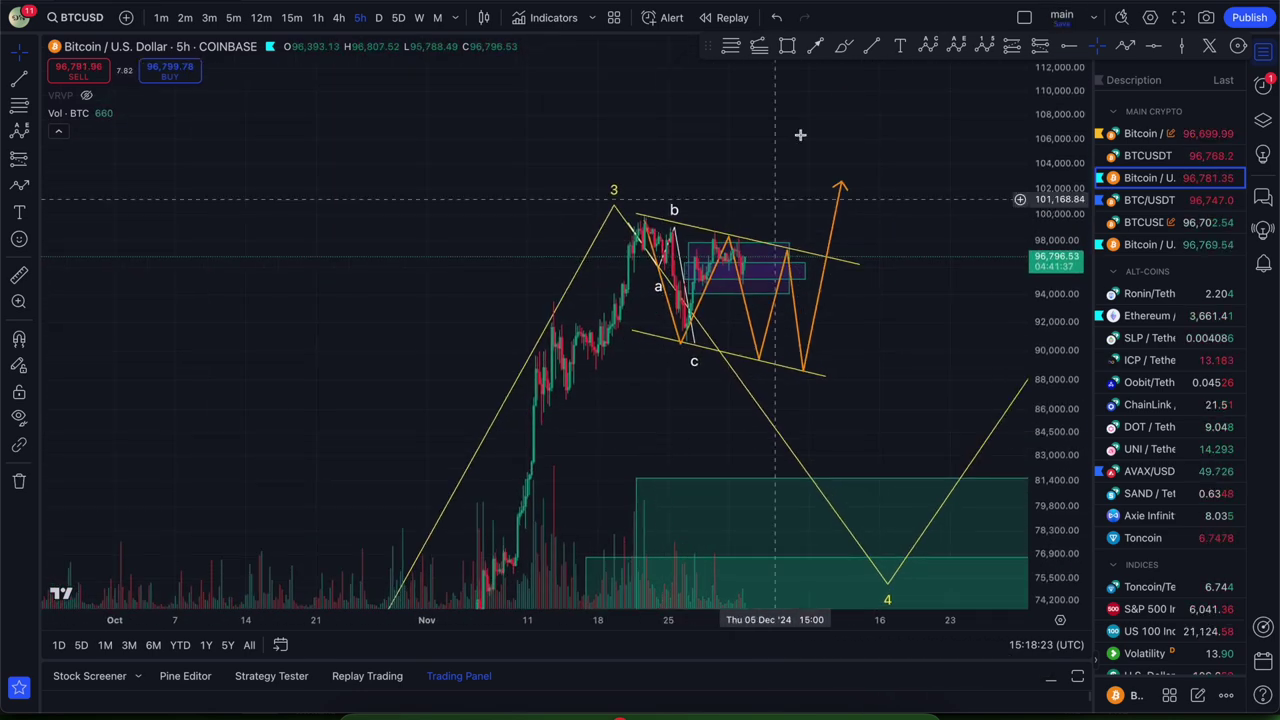
Brush marks across the chart from the early November rally up to about 112,000, and undo them.
mouse_move(506, 562)
left_mouse_down()
mouse_move(612, 285)
mouse_move(664, 228)
mouse_move(657, 210)
mouse_move(705, 262)
mouse_move(750, 275)
mouse_move(776, 366)
mouse_move(806, 255)
mouse_move(815, 243)
mouse_move(825, 258)
mouse_move(850, 165)
mouse_move(910, 62)
left_mouse_up()
key("super+z")
key("super+z")
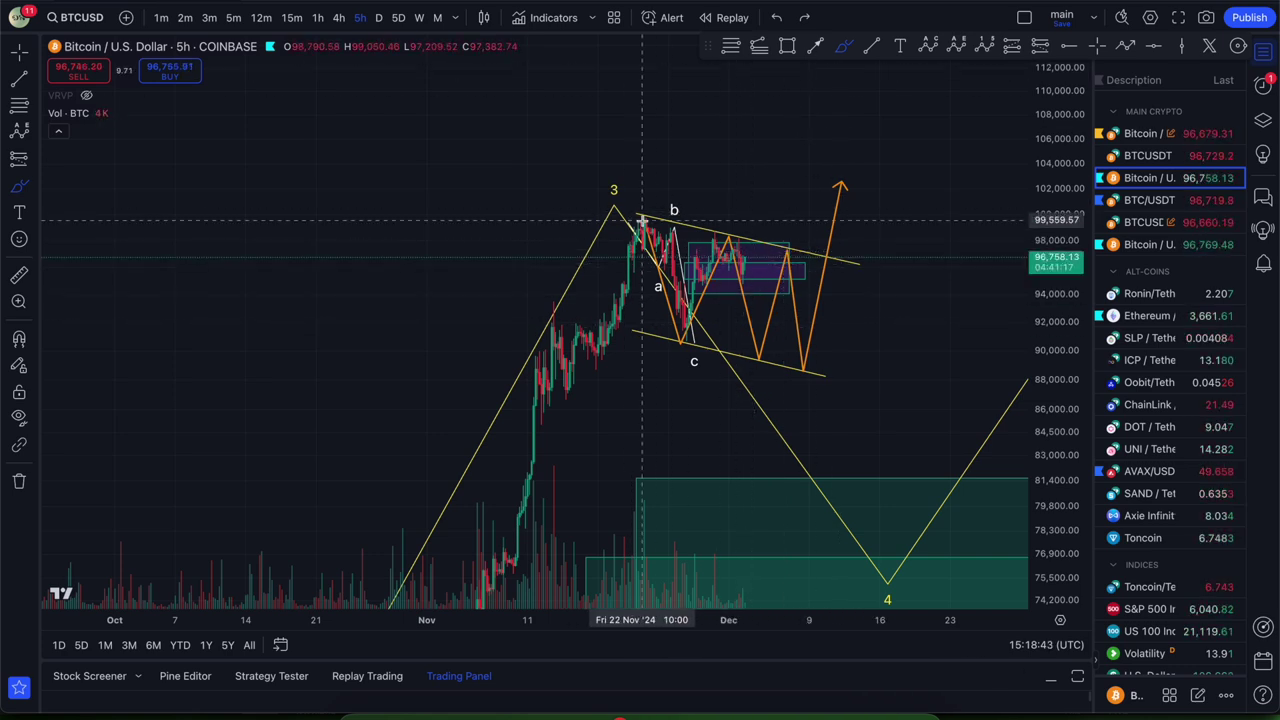
scroll(673, 312, "left", 3)
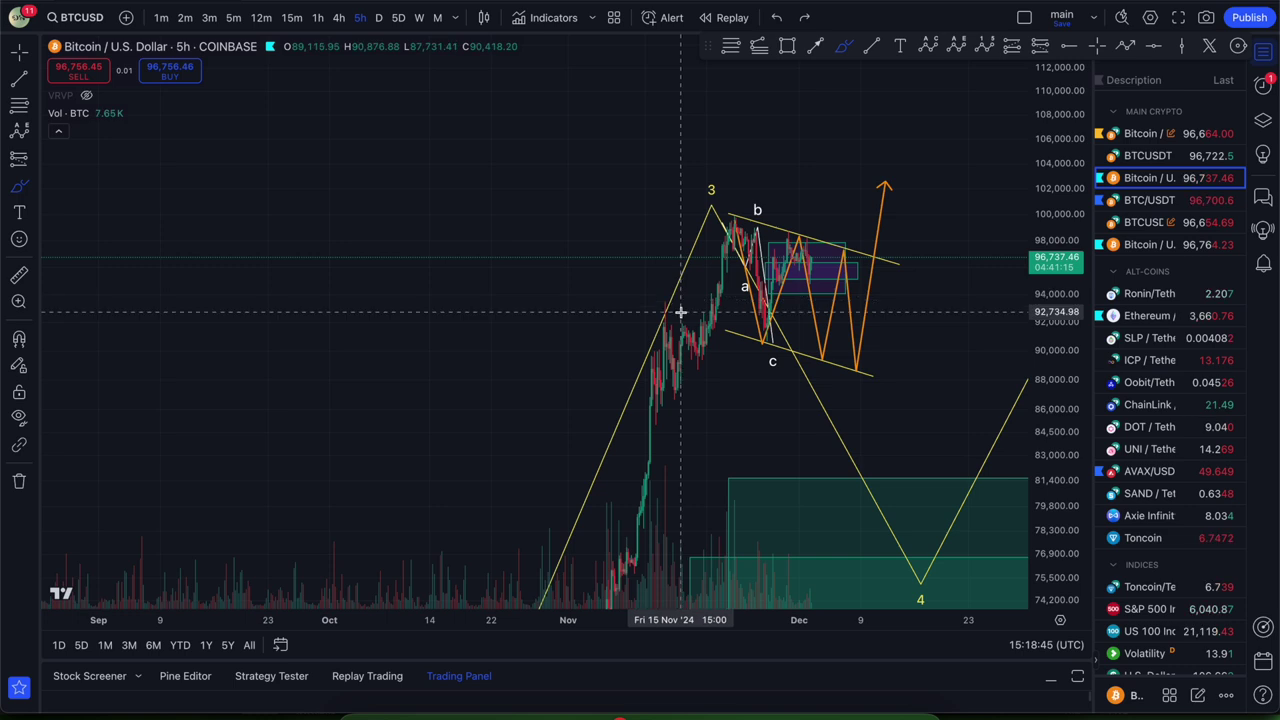
Brush marks from the descending channel down across the green wave 4 zones, and undo them.
scroll(574, 209, "down", 3)
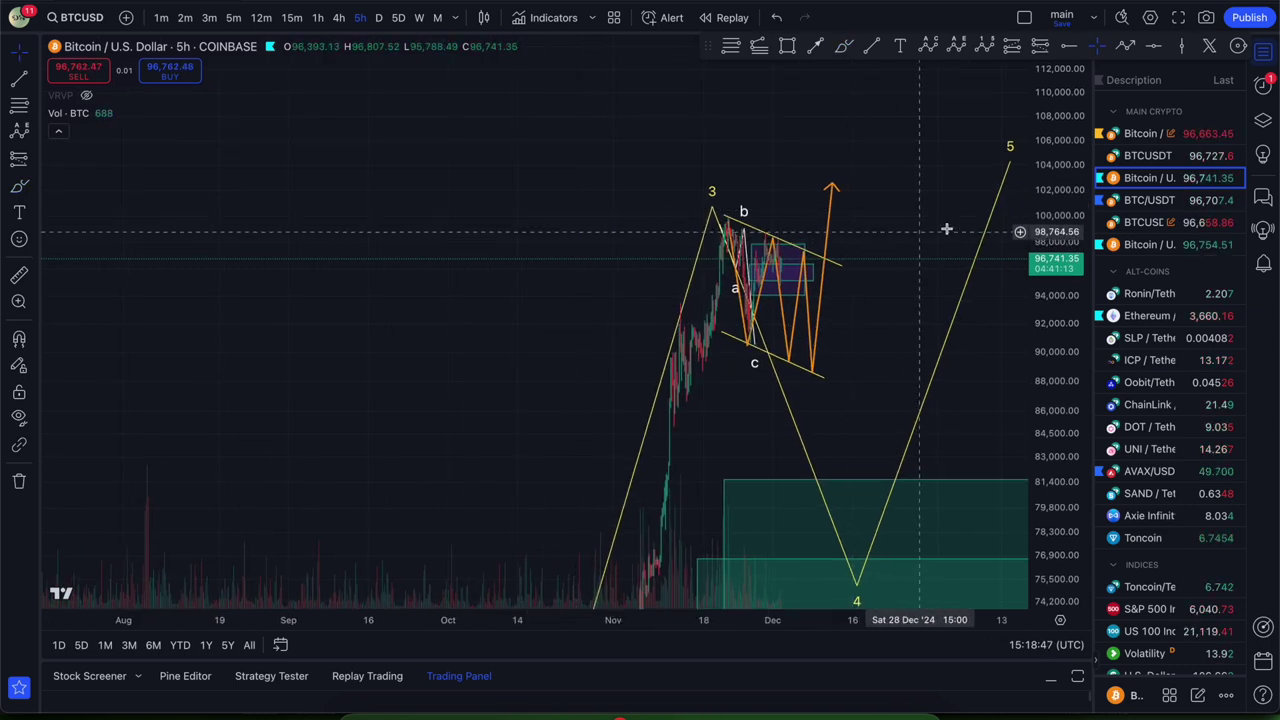
left_click_drag(1066, 188, 1066, 365)
left_click_drag(842, 403, 789, 389)
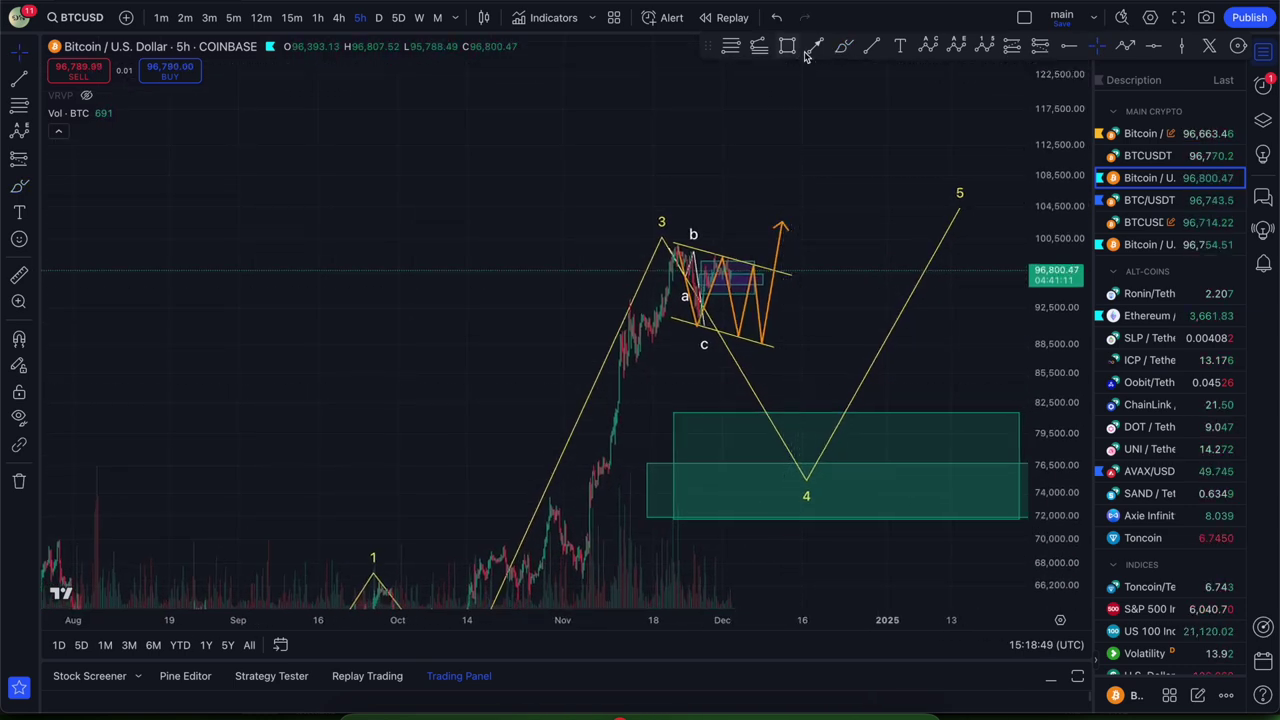
left_click(843, 48)
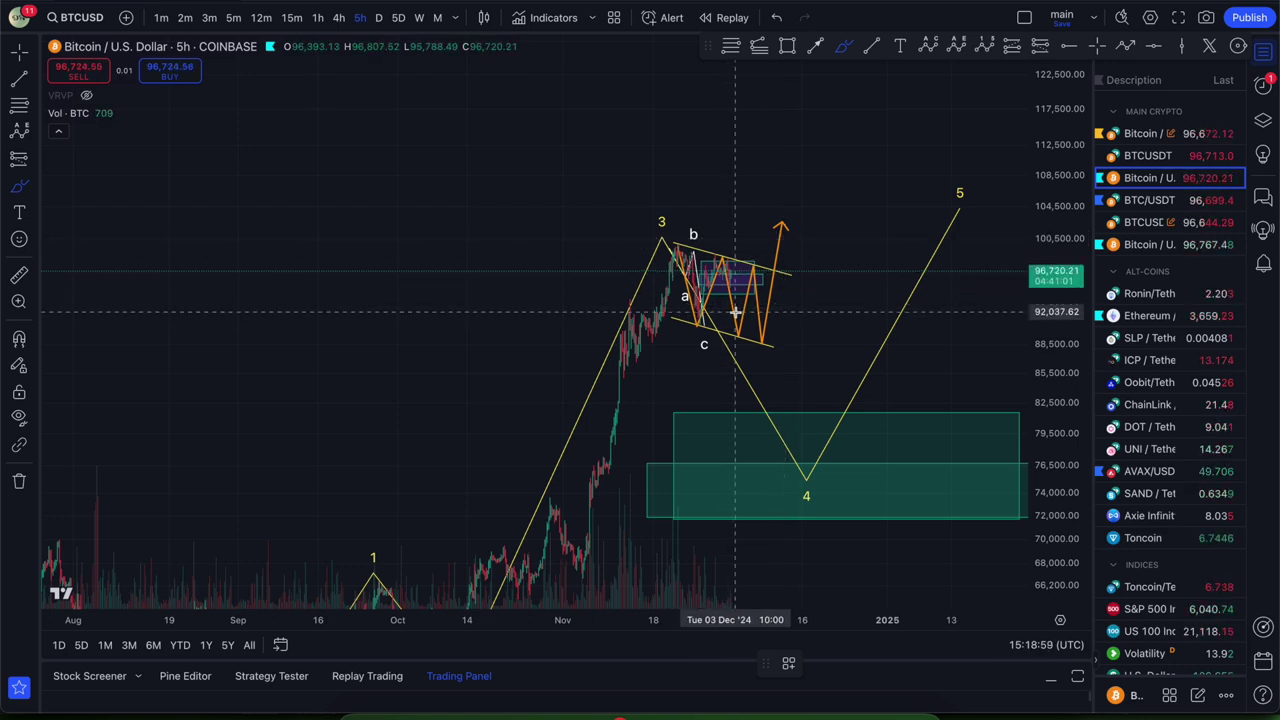
mouse_move(727, 272)
left_mouse_down()
mouse_move(729, 327)
mouse_move(753, 342)
mouse_move(762, 382)
mouse_move(649, 443)
mouse_move(925, 517)
mouse_move(948, 486)
left_mouse_up()
key("super+z")
key("super+z")
key("Escape")
Brush a projected drop from the channel's upper line down to the wave 4 target in the green zones, and undo it.
scroll(934, 375, "right", 5)
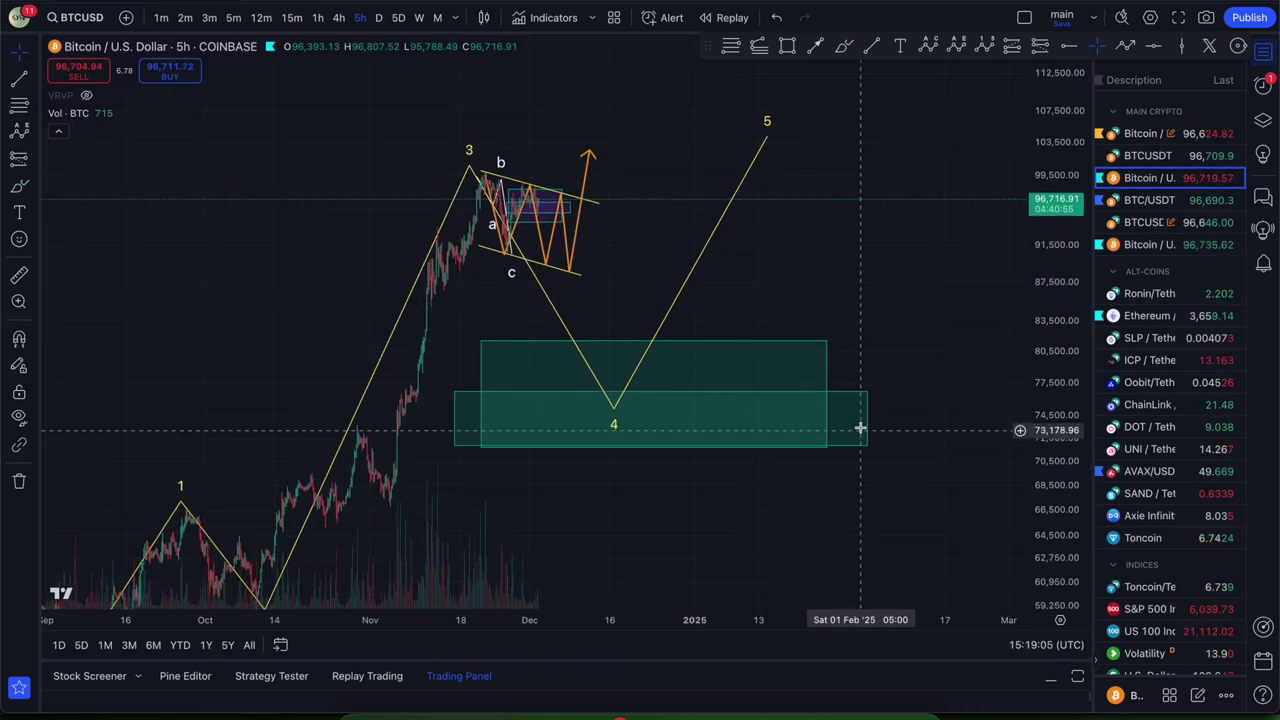
left_click(789, 346)
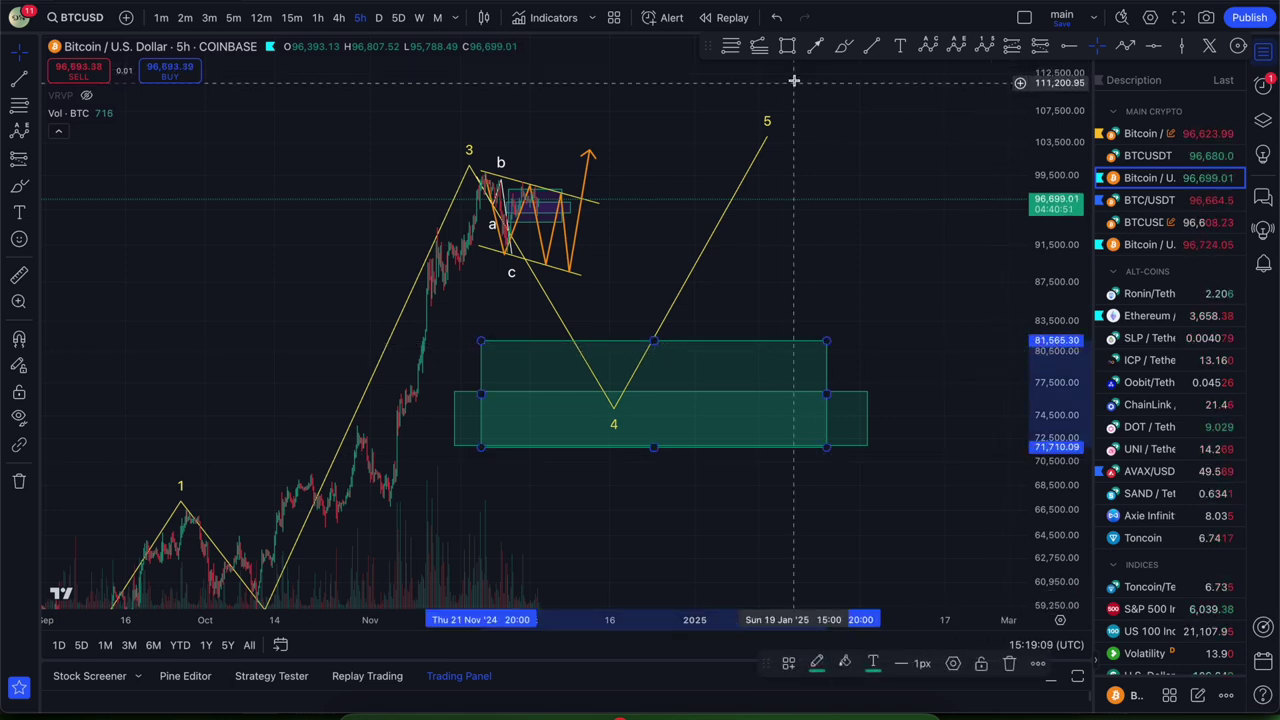
left_click(846, 47)
mouse_move(523, 181)
left_mouse_down()
mouse_move(579, 270)
mouse_move(613, 392)
left_mouse_up()
key("super+z")
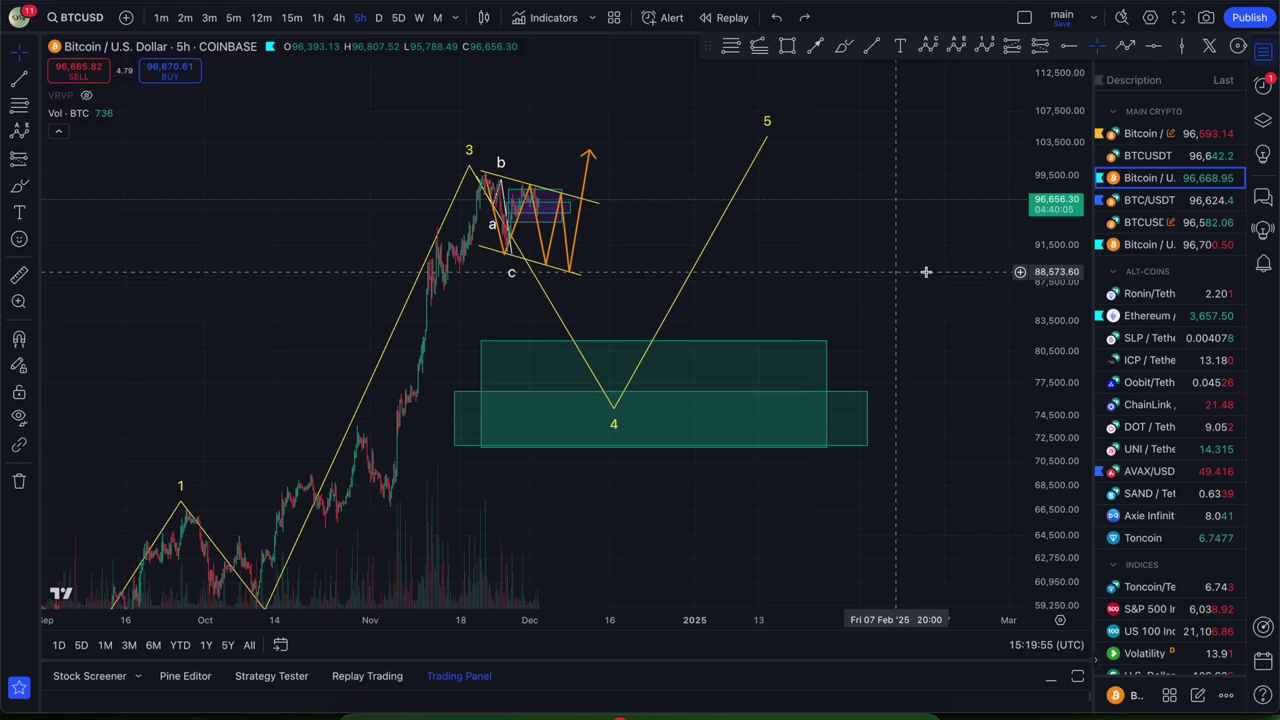
Switch to the Ronin/Tether chart and set its timeframe to one day.
left_click(1131, 295)
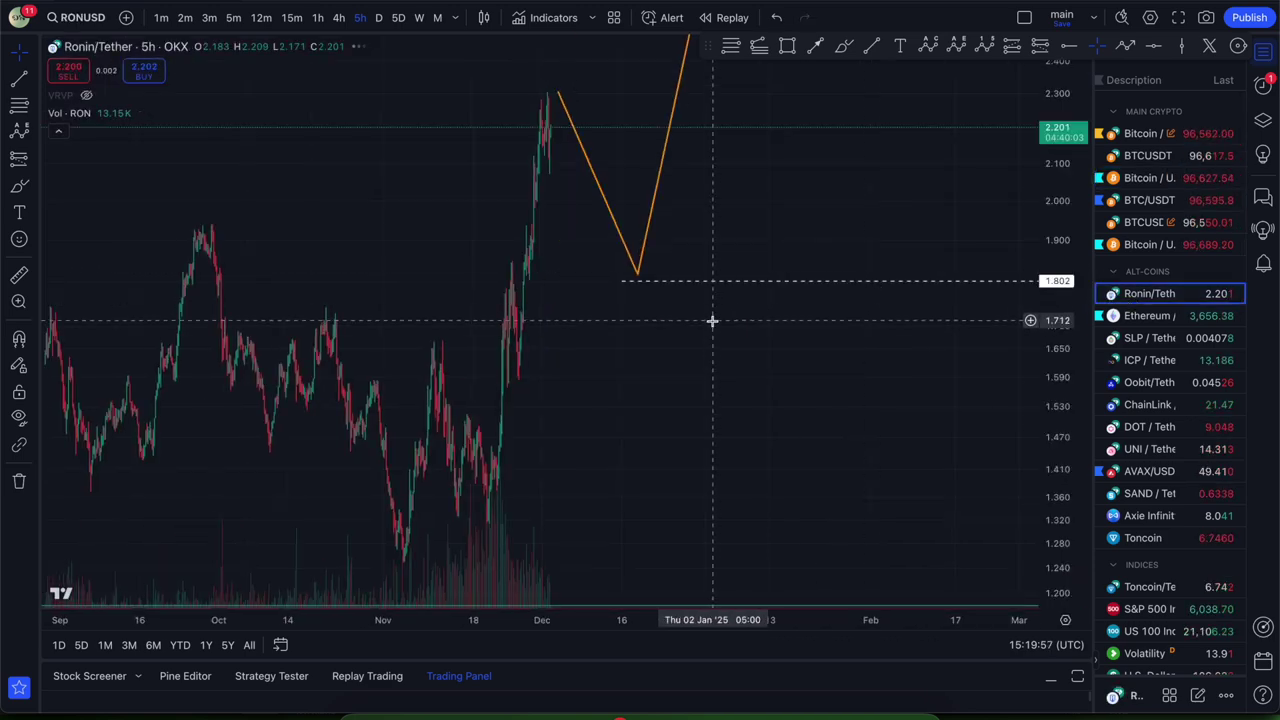
scroll(712, 320, "down", 5)
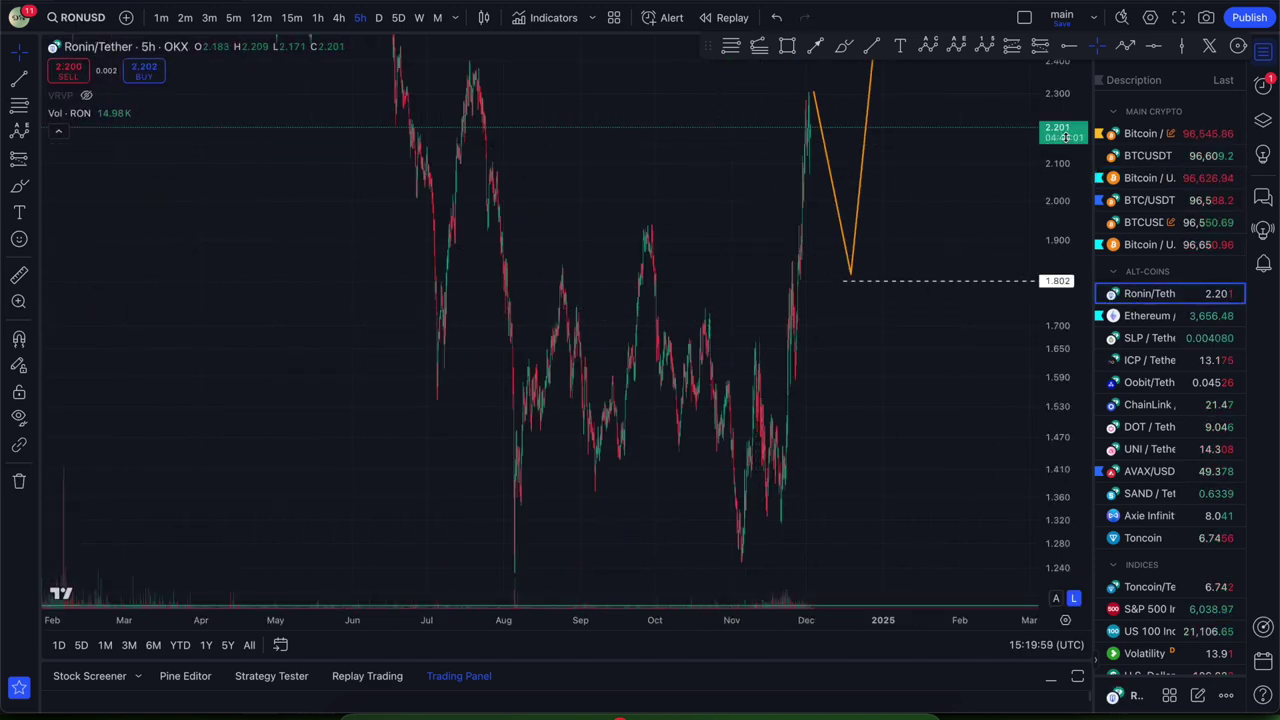
scroll(853, 396, "down", 3)
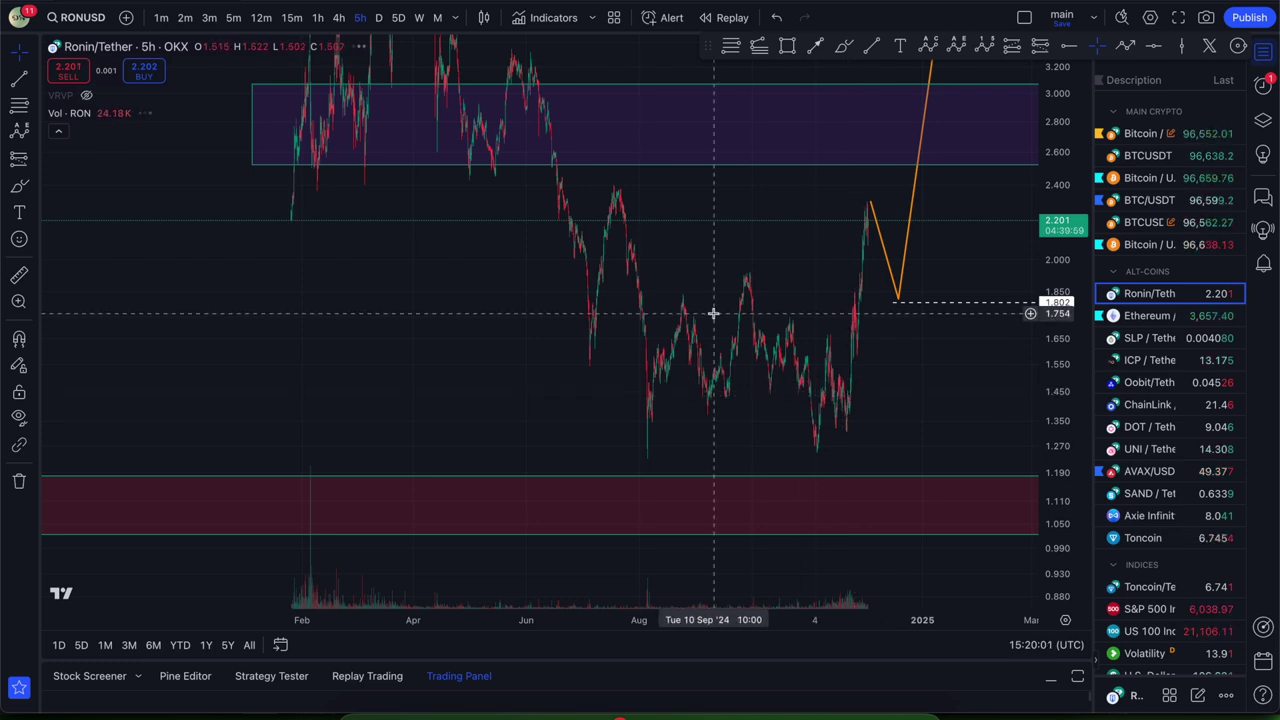
left_click_drag(771, 223, 687, 291)
scroll(690, 362, "up", 2)
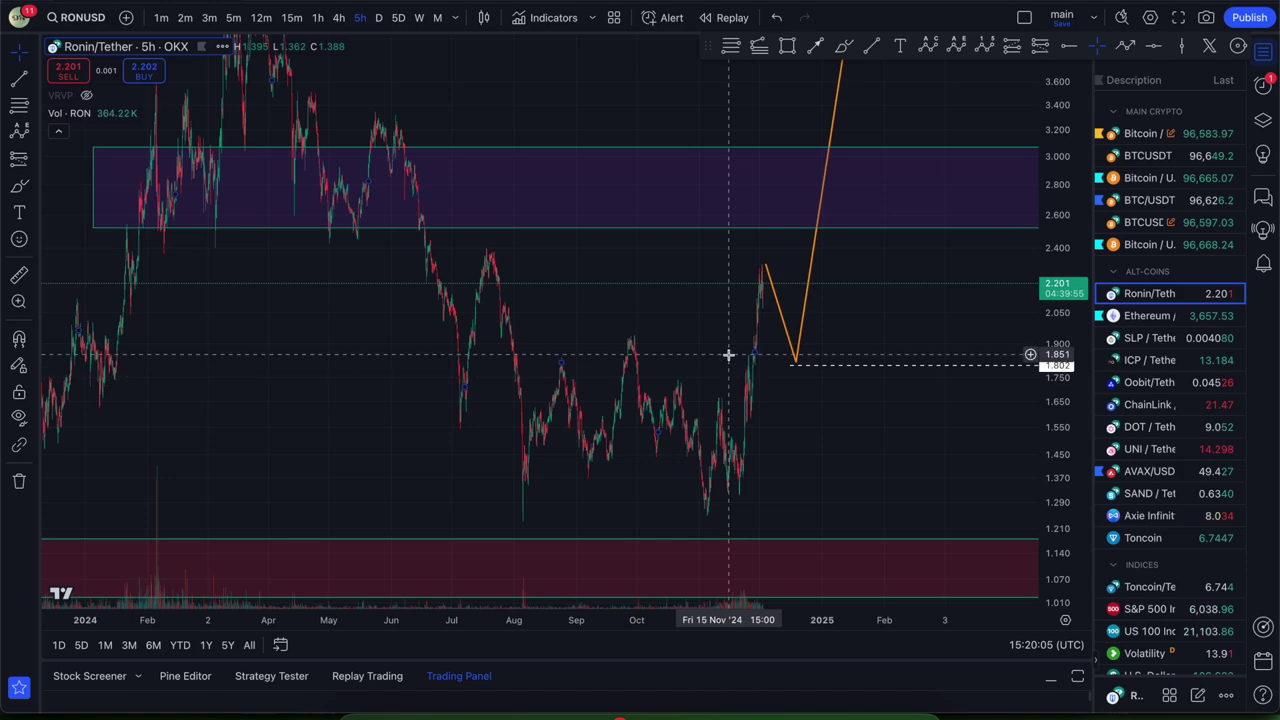
left_click(378, 17)
scroll(486, 185, "up", 3)
right_click(494, 272)
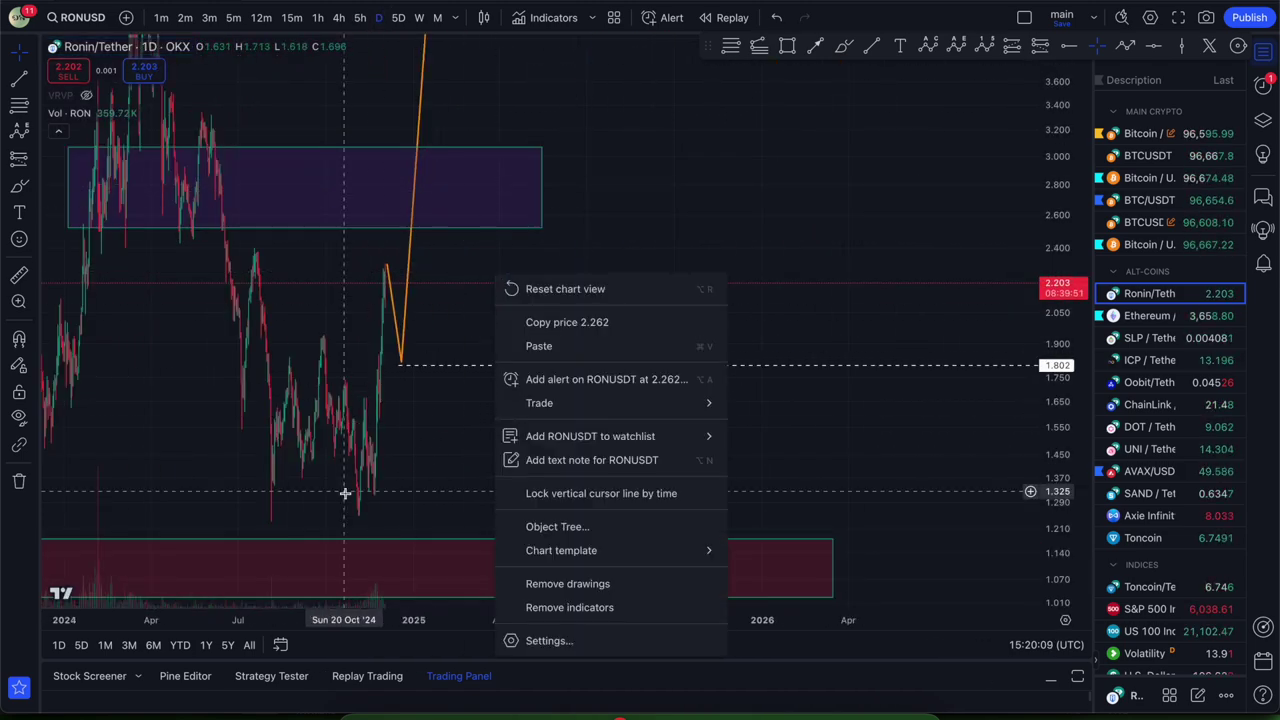
left_click(371, 447)
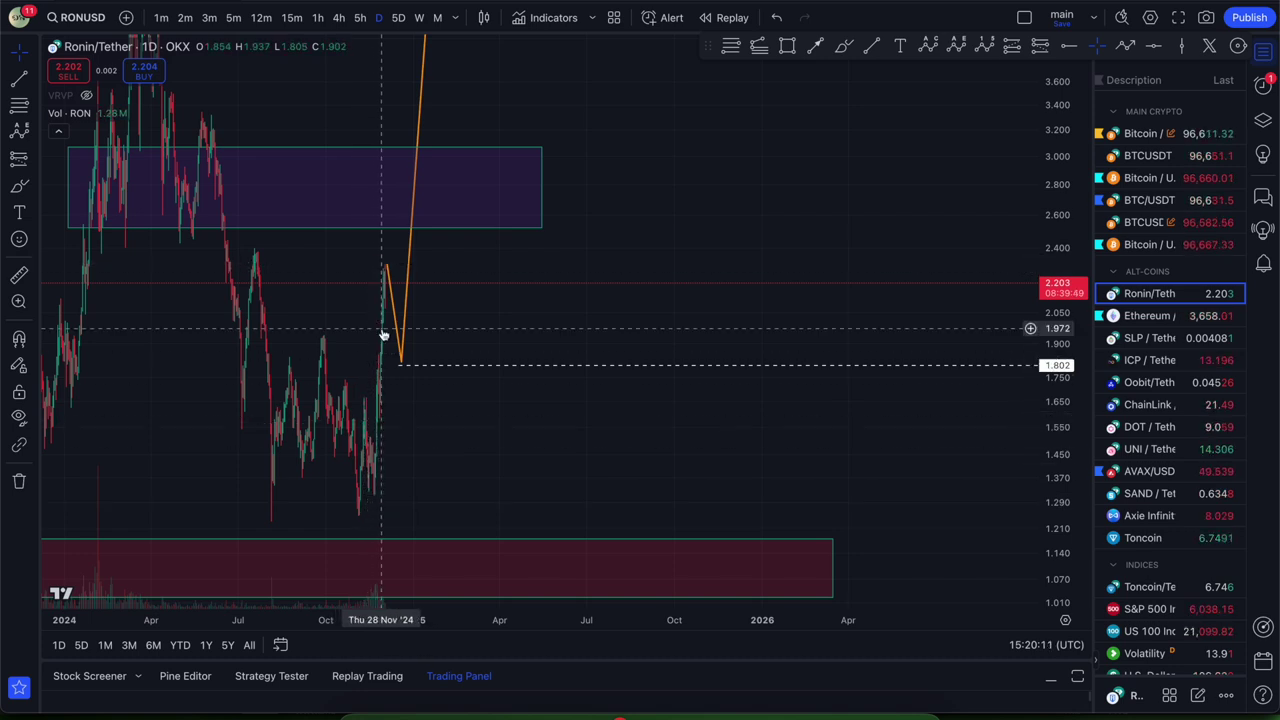
Brush an upward arrow from the latest price to about 3.0 in the purple zone, and undo it.
left_click_drag(490, 270, 831, 279)
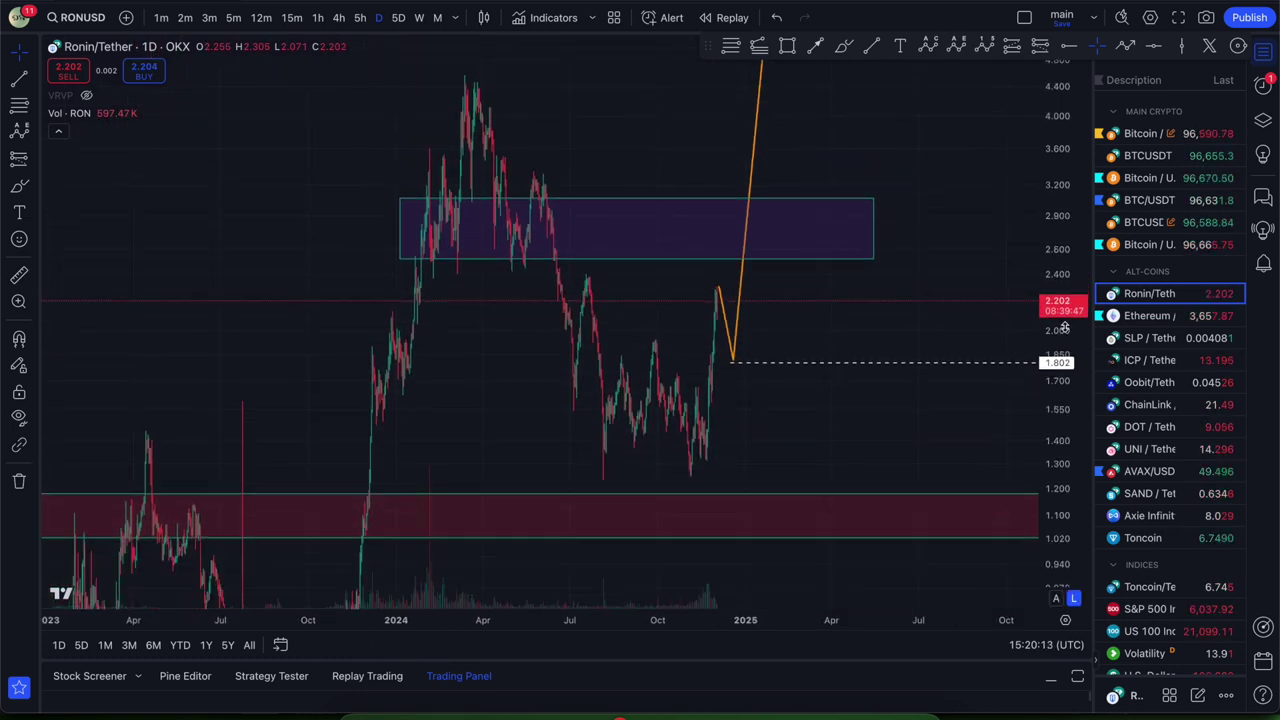
scroll(760, 327, "up", 2)
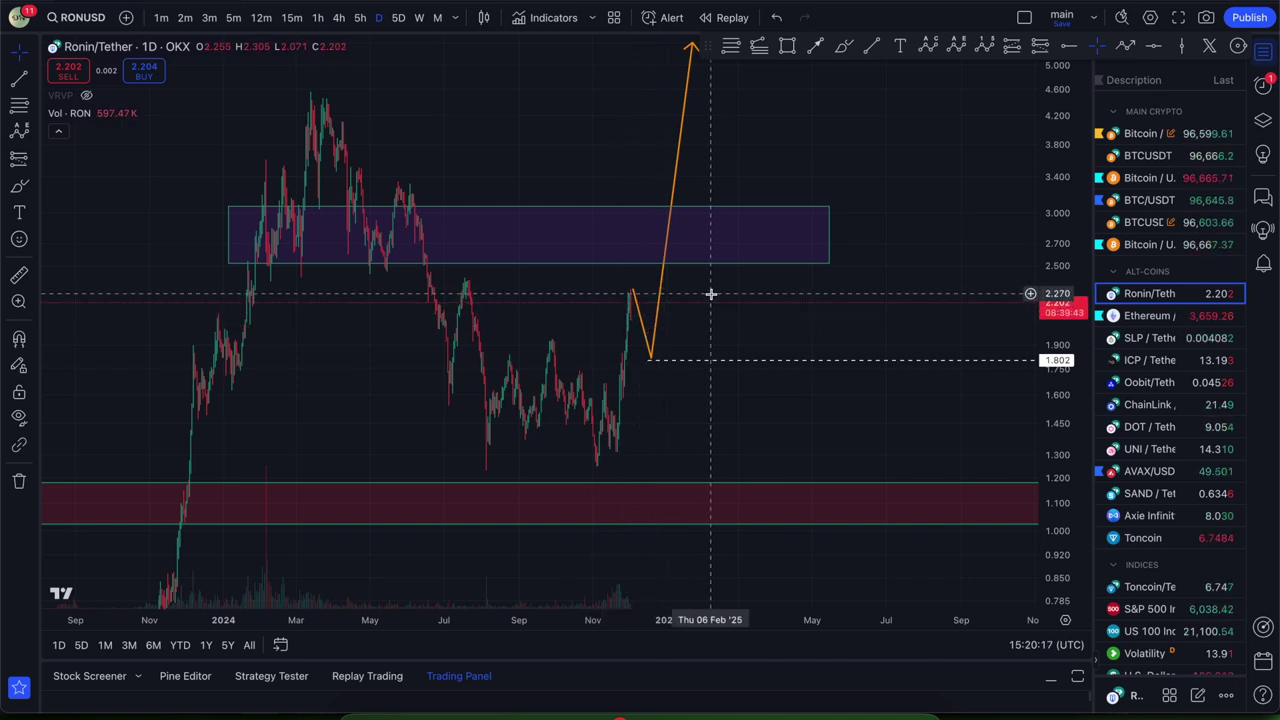
left_click_drag(708, 295, 820, 318)
scroll(817, 268, "down", 3)
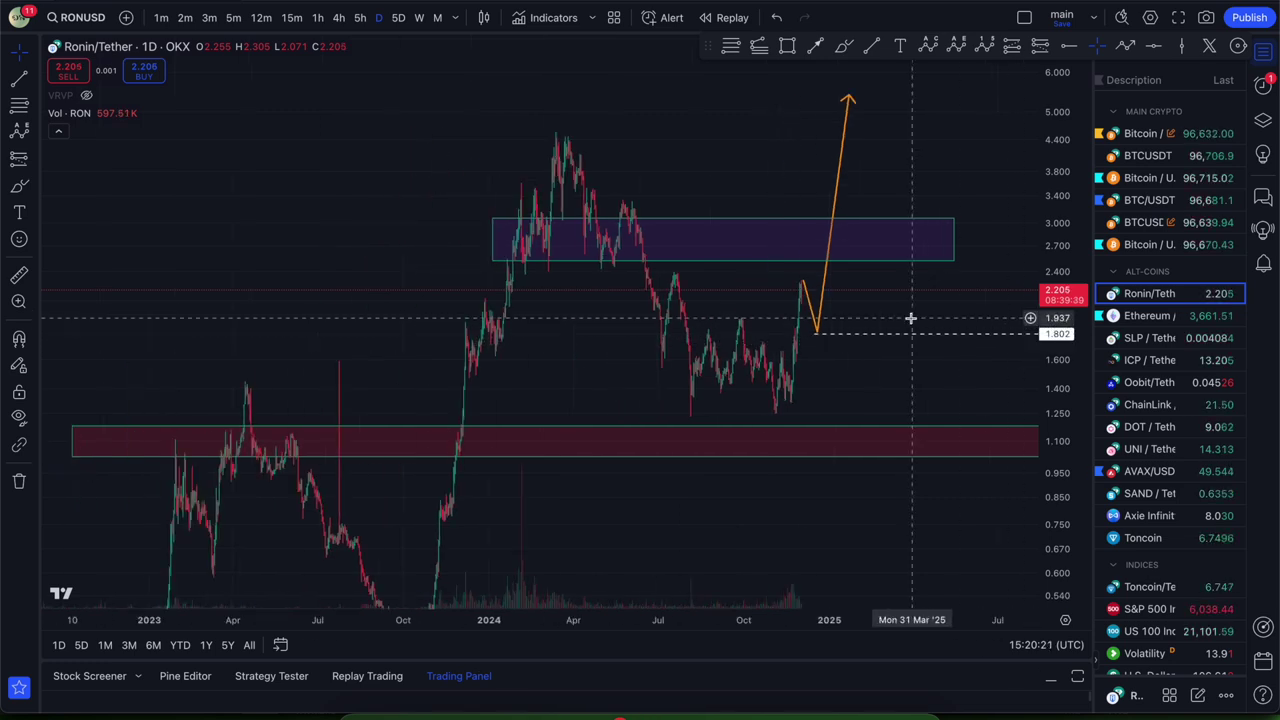
left_click_drag(906, 386, 837, 394)
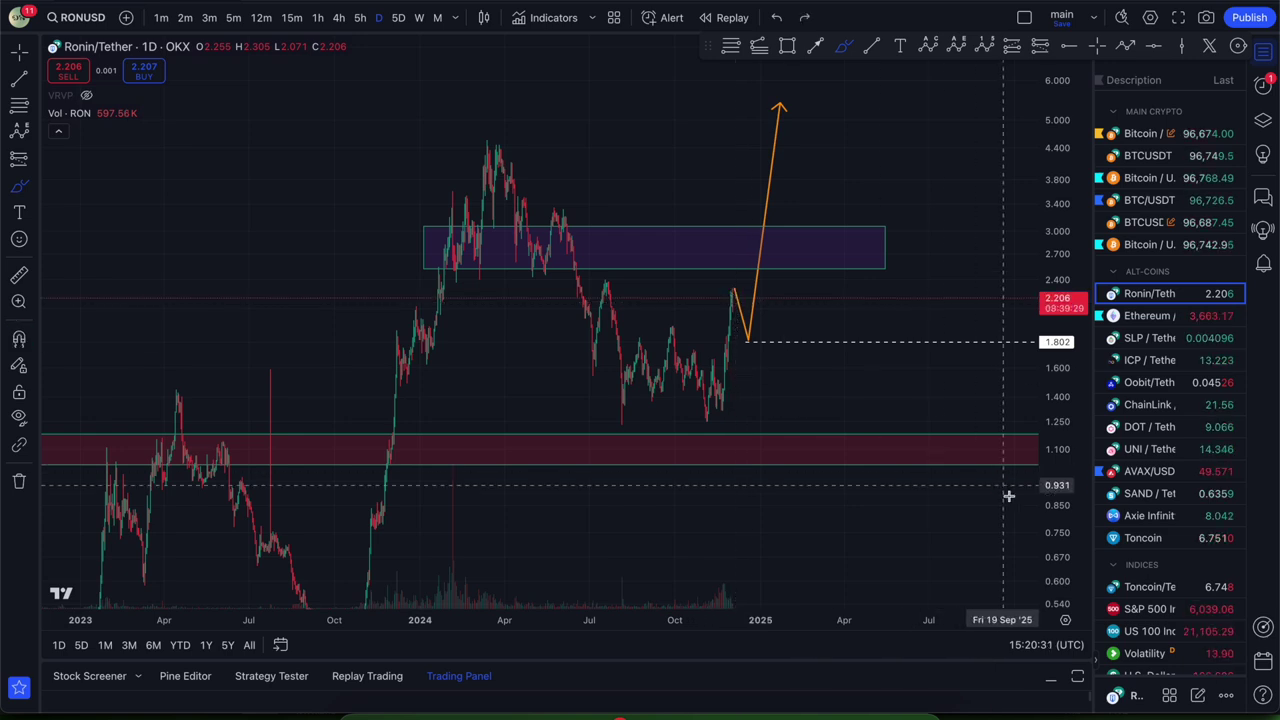
scroll(831, 249, "up", 5)
mouse_move(624, 310)
left_mouse_down()
mouse_move(657, 314)
mouse_move(600, 100)
mouse_move(571, 122)
mouse_move(606, 138)
left_mouse_up()
left_click(845, 48)
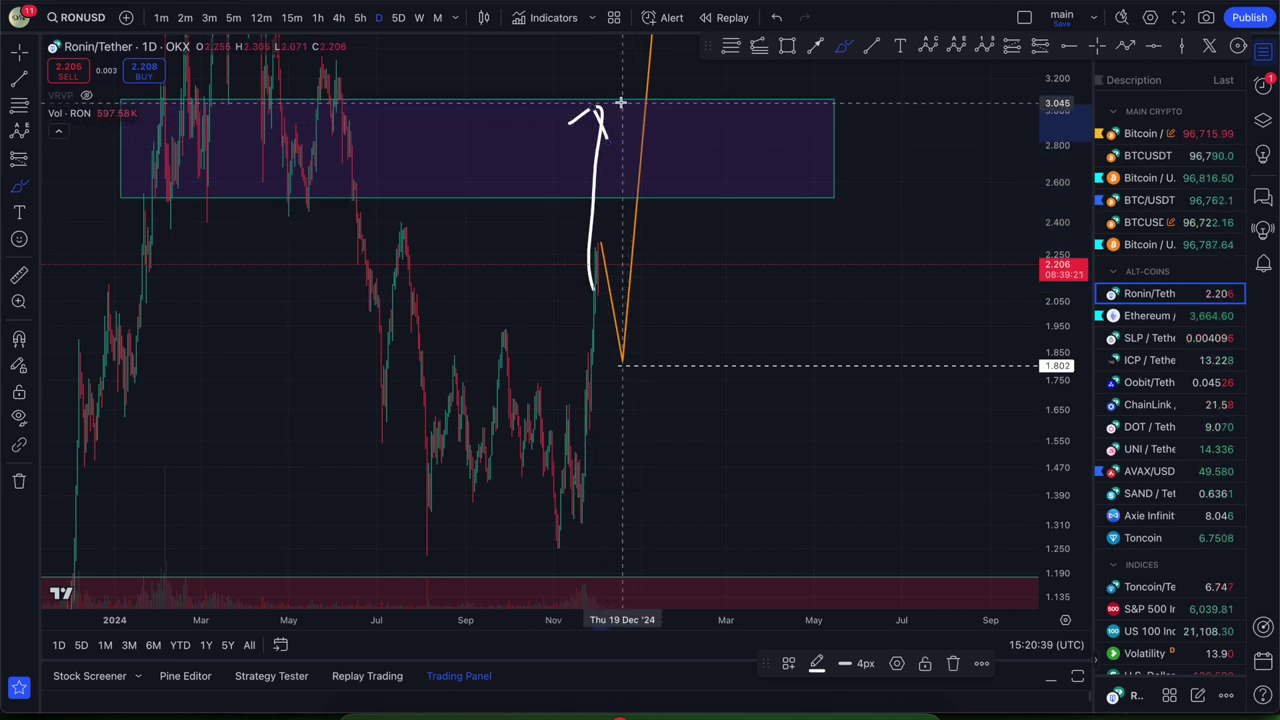
type("24")
key("Escape")
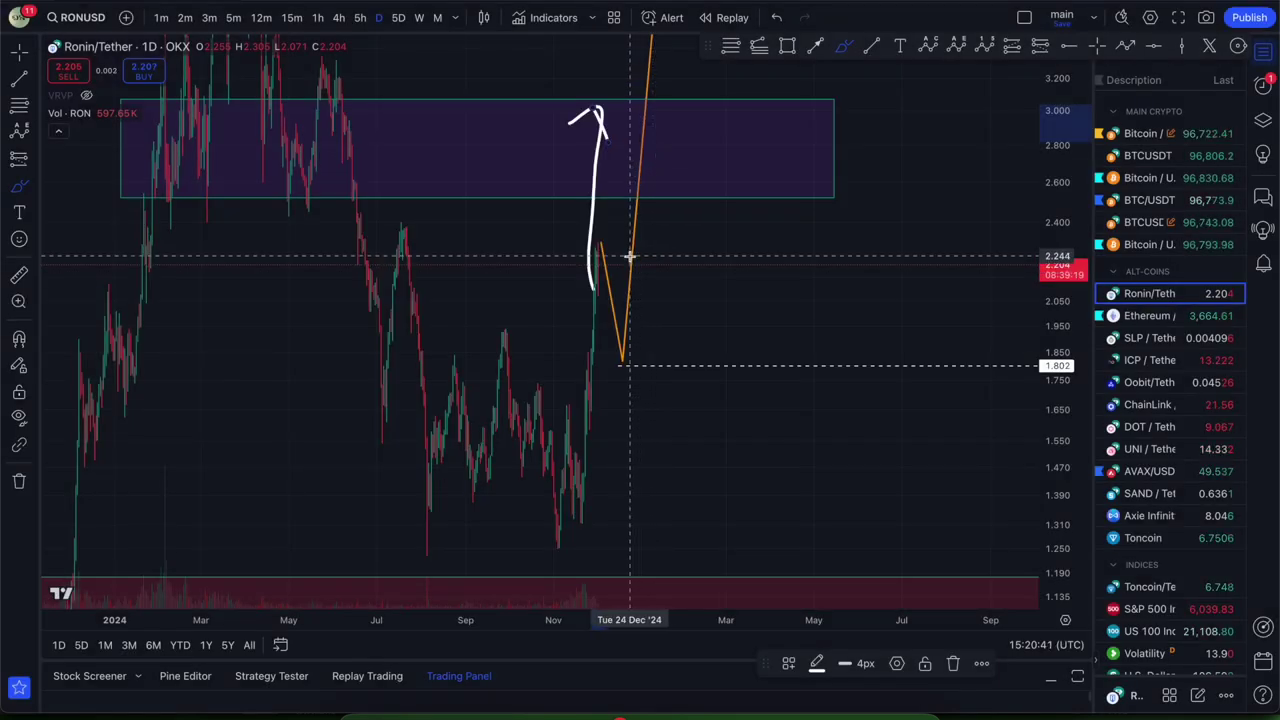
key("ctrl+z")
Brush a horizontal mark at about 2.2 from the latest candle, undo it, and leave the Brush tool.
mouse_move(595, 264)
left_mouse_down()
mouse_move(619, 356)
mouse_move(740, 267)
left_mouse_up()
key("ctrl+z")
key("Escape")
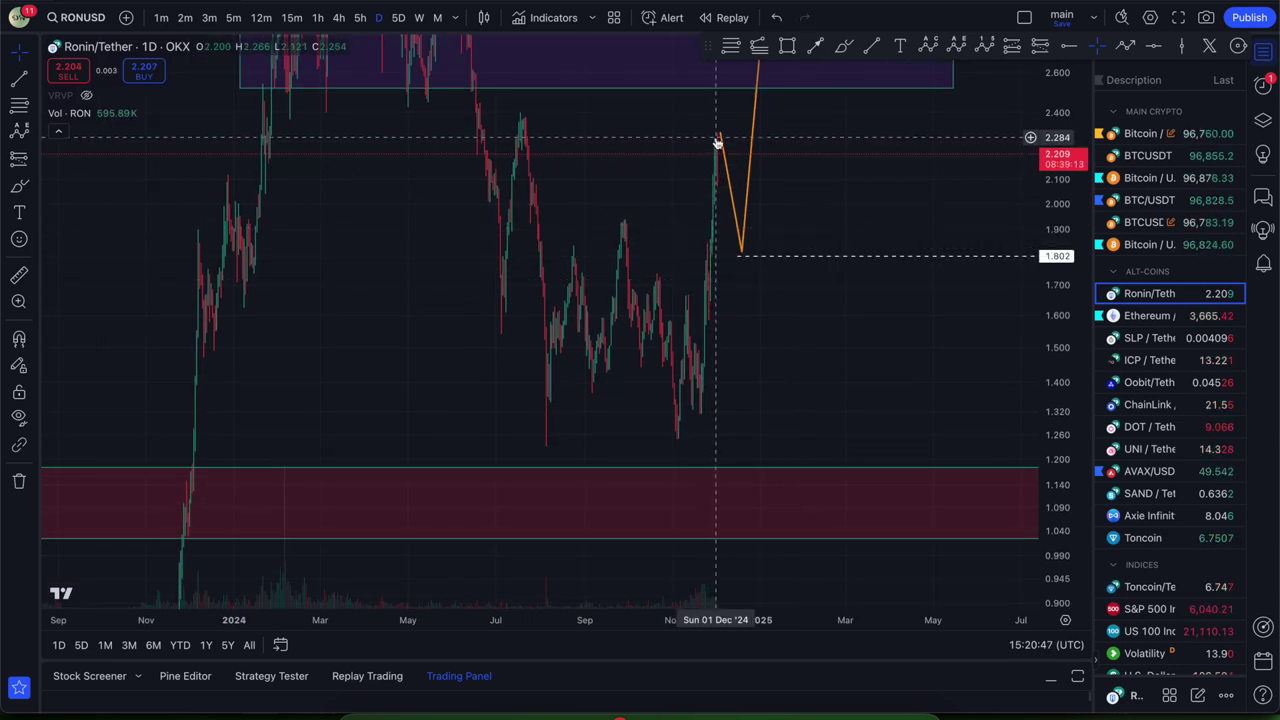
Brush the August to December range with an upper line at about 1.80 and a lower line rising from about 1.24 to 1.30.
scroll(690, 146, "up", 5)
right_click(611, 188)
left_click_drag(634, 186, 863, 160)
left_click(843, 45)
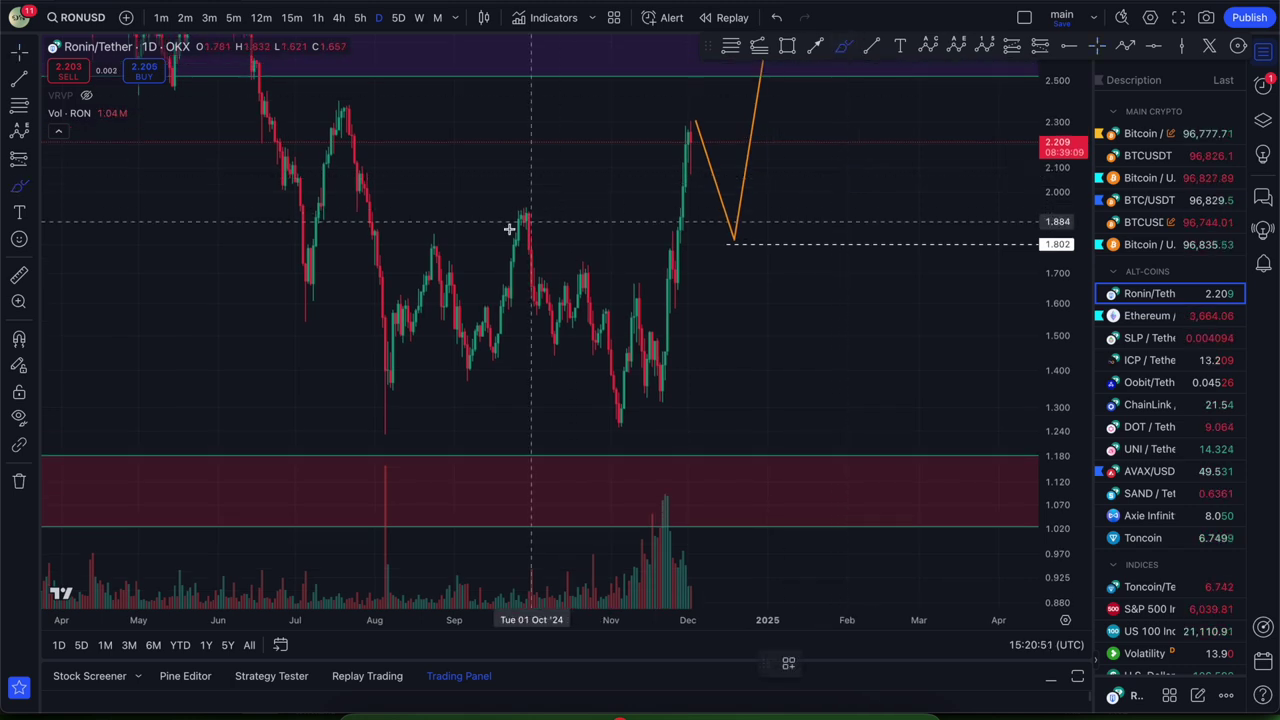
left_click_drag(397, 248, 725, 245)
left_click_drag(357, 434, 698, 407)
Brush the swings inside the range and the November breakout above it, and undo these marks.
mouse_move(371, 259)
left_mouse_down()
mouse_move(399, 366)
mouse_move(580, 374)
mouse_move(617, 340)
mouse_move(631, 476)
left_mouse_up()
key("super+z")
key("ctrl+z")
mouse_move(606, 350)
left_mouse_down()
mouse_move(620, 432)
mouse_move(636, 308)
mouse_move(705, 143)
left_mouse_up()
key("ctrl+z")
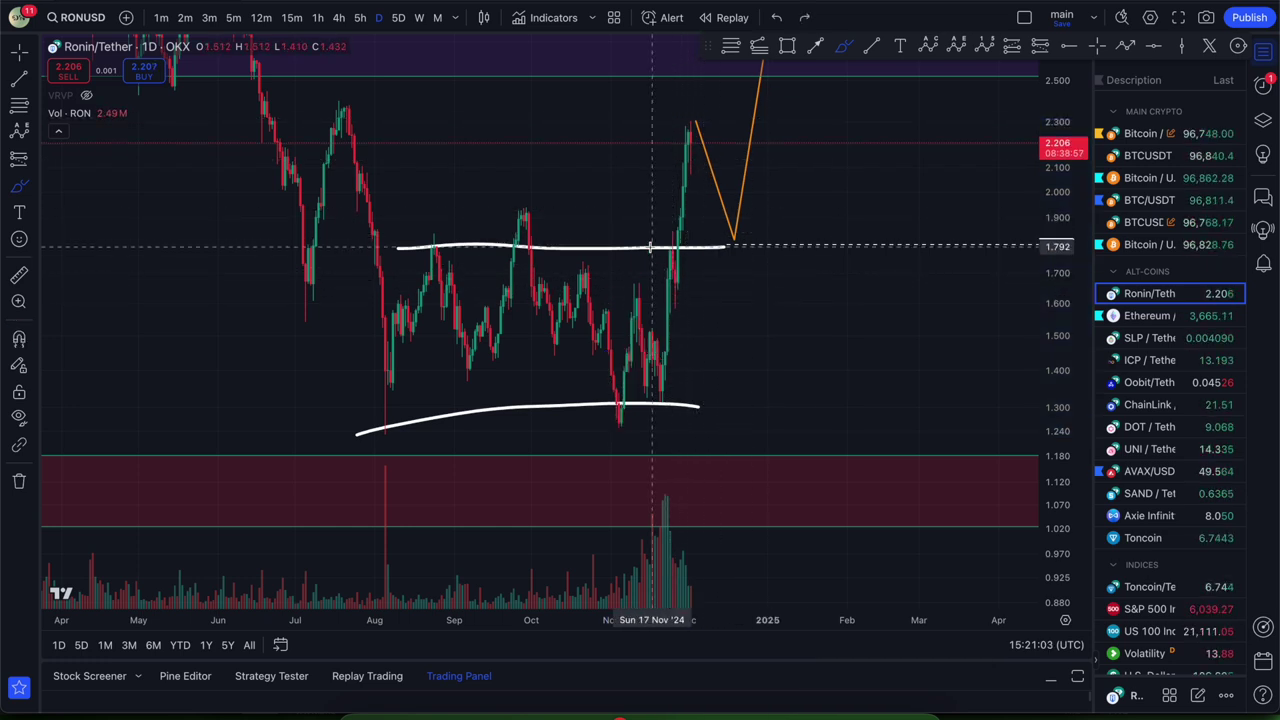
key("ctrl+z")
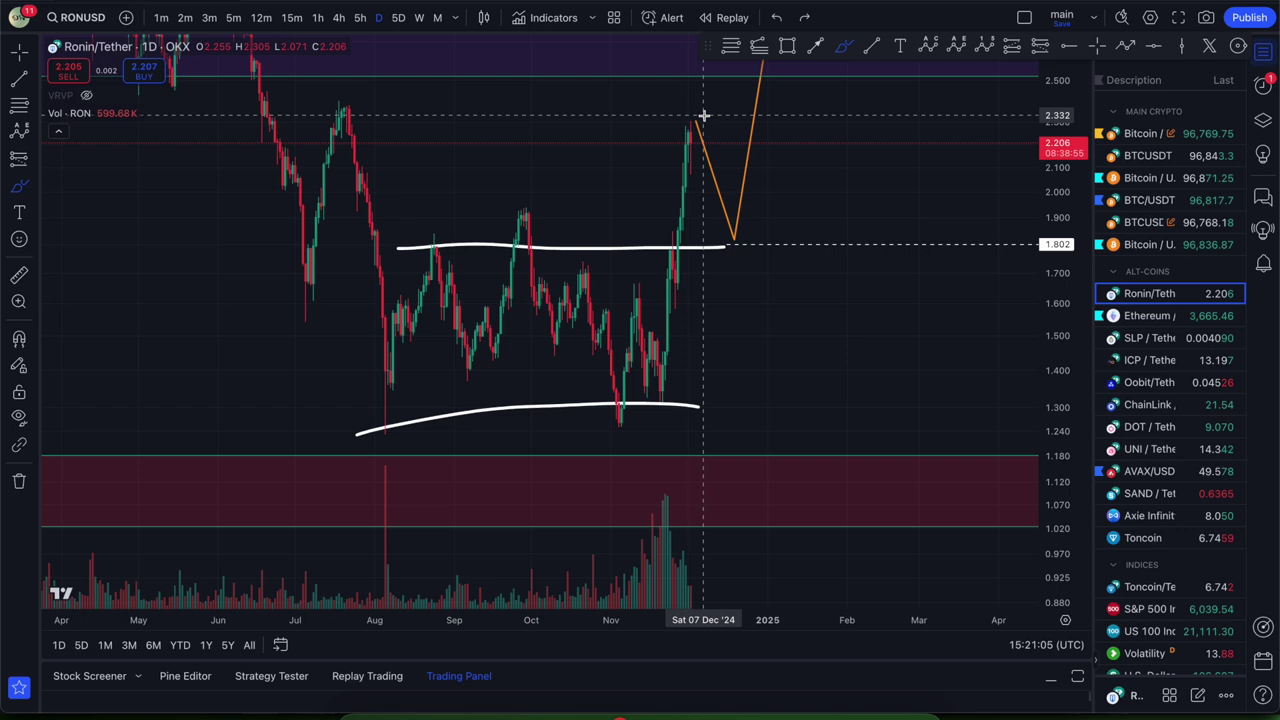
Brush a resistance line from the July high to December and a small downward hook at the latest high, and undo them.
mouse_move(362, 100)
left_mouse_down()
mouse_move(306, 112)
mouse_move(310, 91)
mouse_move(732, 105)
mouse_move(698, 101)
left_mouse_up()
key("ctrl+z")
key("ctrl+z")
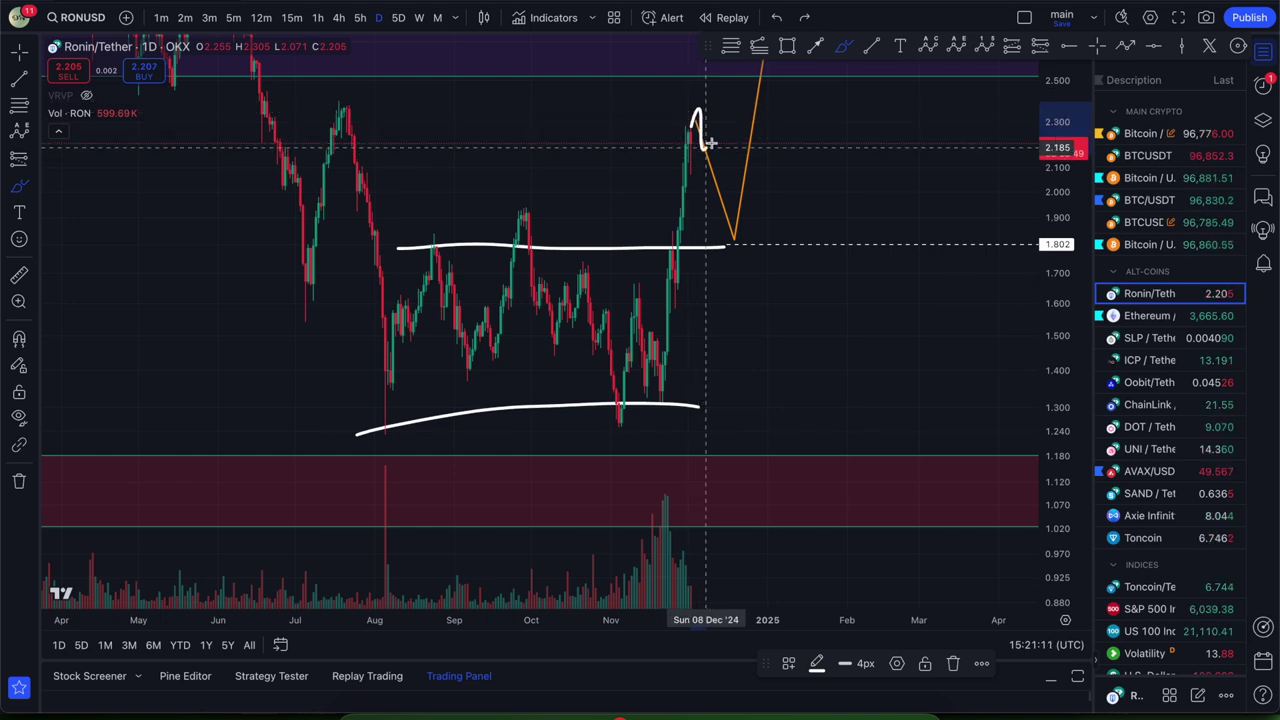
left_click_drag(720, 172, 728, 200)
key("ctrl+z")
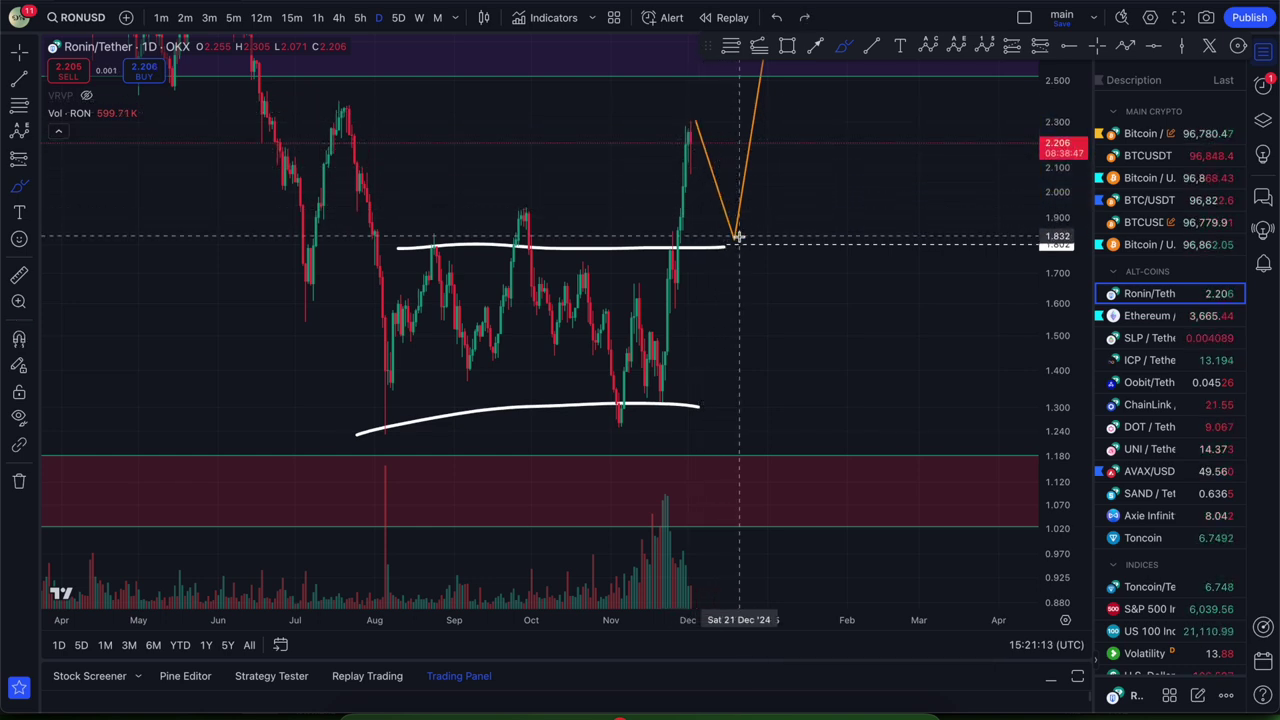
Brush a pullback curve from the latest price to about 1.85 and a rise toward the purple zone, and undo them.
left_click_drag(686, 153, 730, 235)
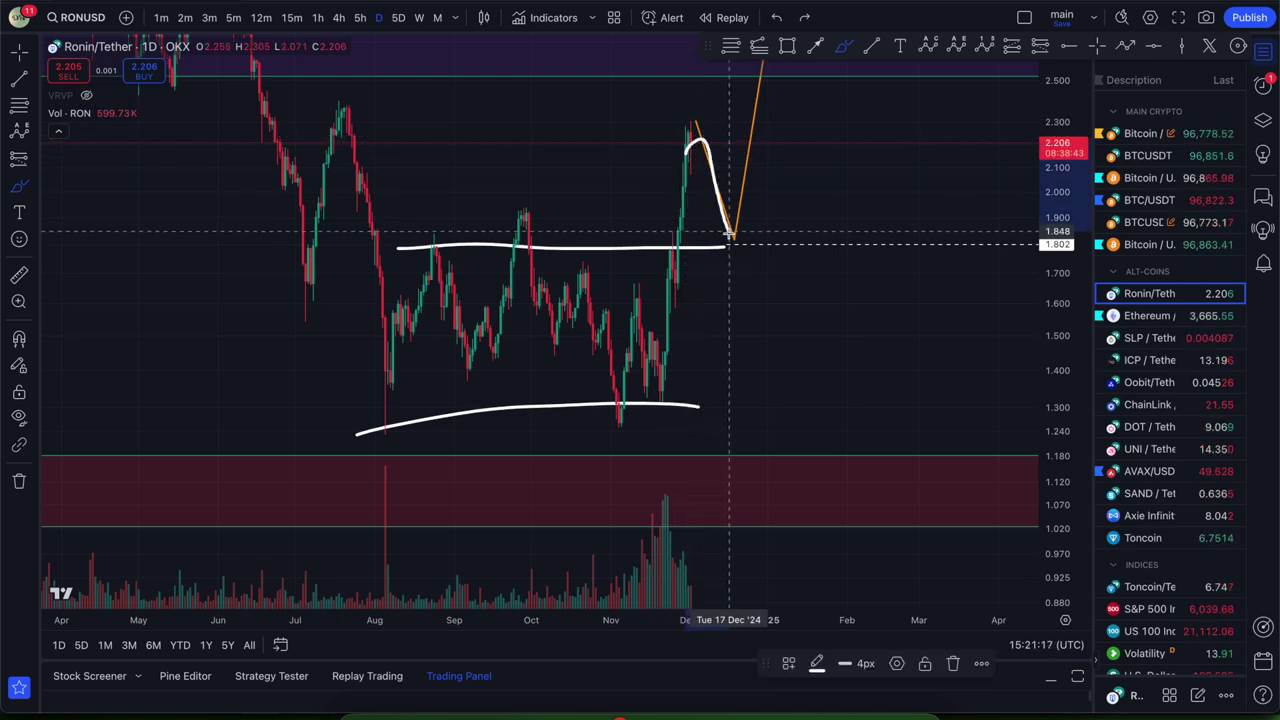
left_click_drag(757, 160, 775, 62)
key("super+z")
scroll(766, 237, "down", 5)
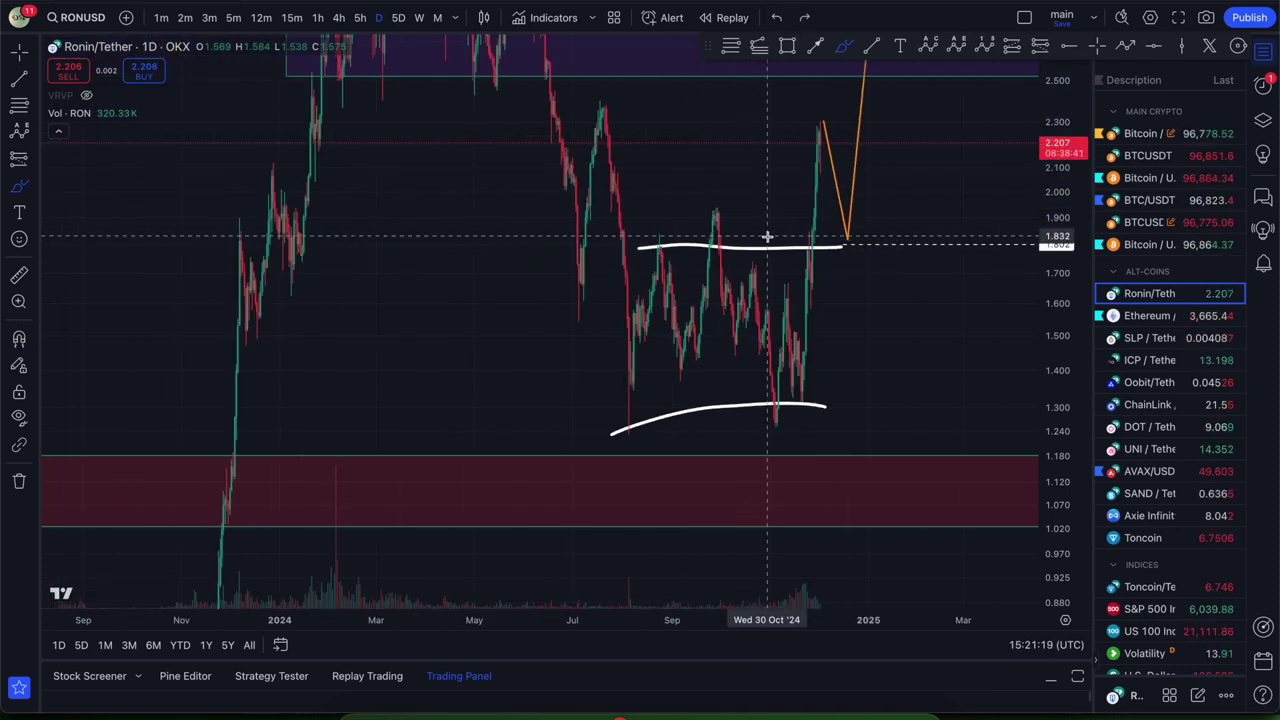
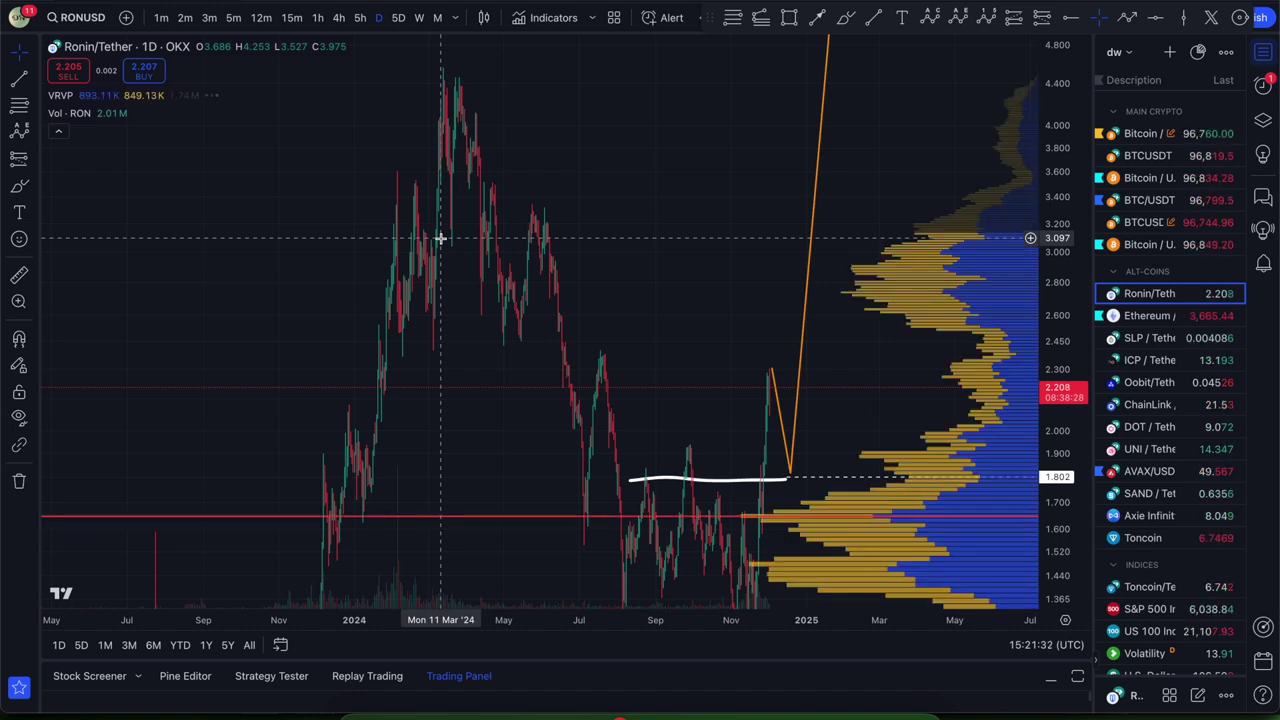
Brush a mark along the upper cluster of the volume profile between about 3.4 and 2.8, and remove it.
right_click(709, 266)
left_click(720, 292)
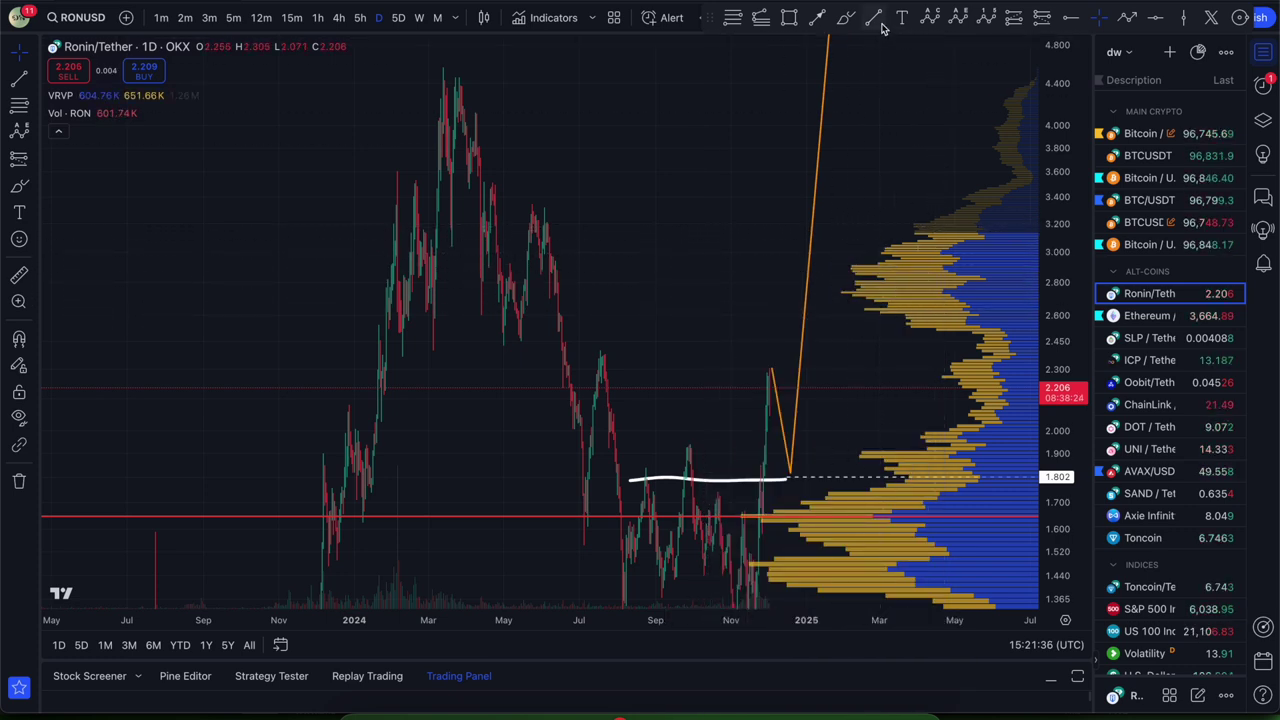
left_click(845, 20)
mouse_move(982, 191)
left_mouse_down()
mouse_move(894, 237)
mouse_move(858, 288)
left_mouse_up()
key("Delete")
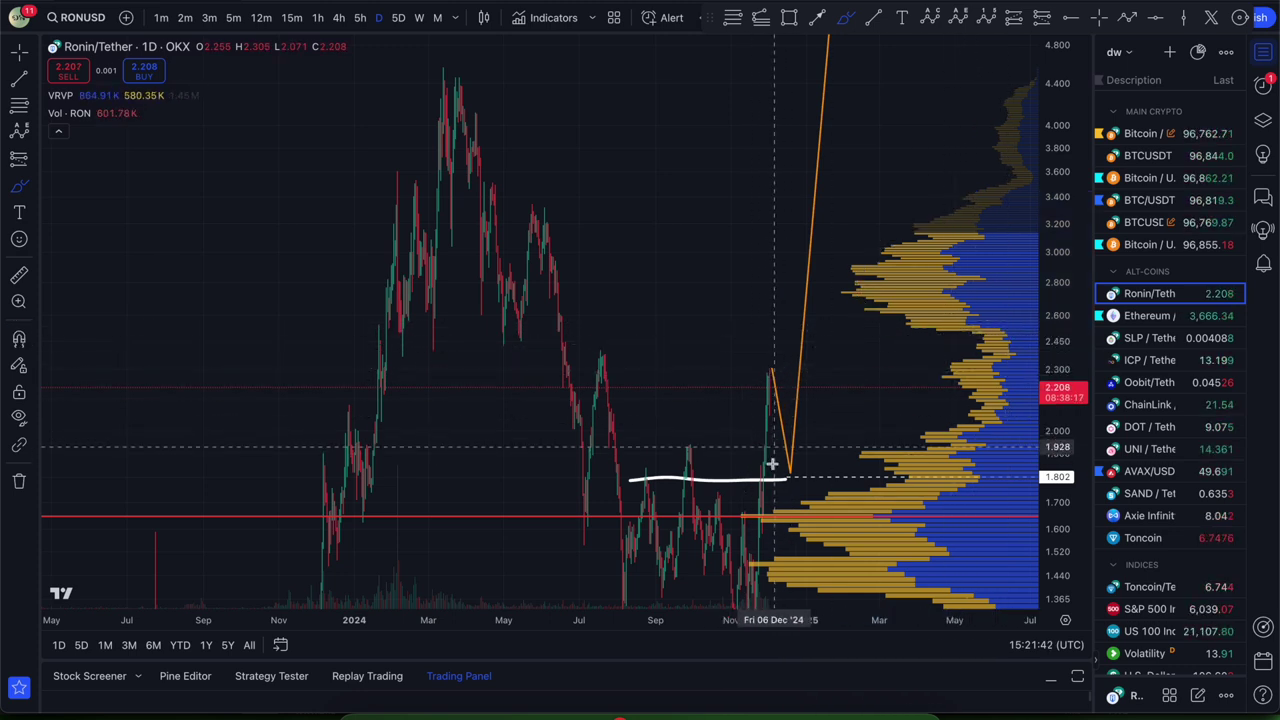
Brush projected curves from the December high, one falling to about 1.7 and one dipping and rising to about 2.6, and undo them.
mouse_move(760, 368)
left_mouse_down()
mouse_move(845, 505)
mouse_move(737, 500)
mouse_move(720, 588)
mouse_move(889, 589)
left_mouse_up()
key("ctrl+z")
key("ctrl+z")
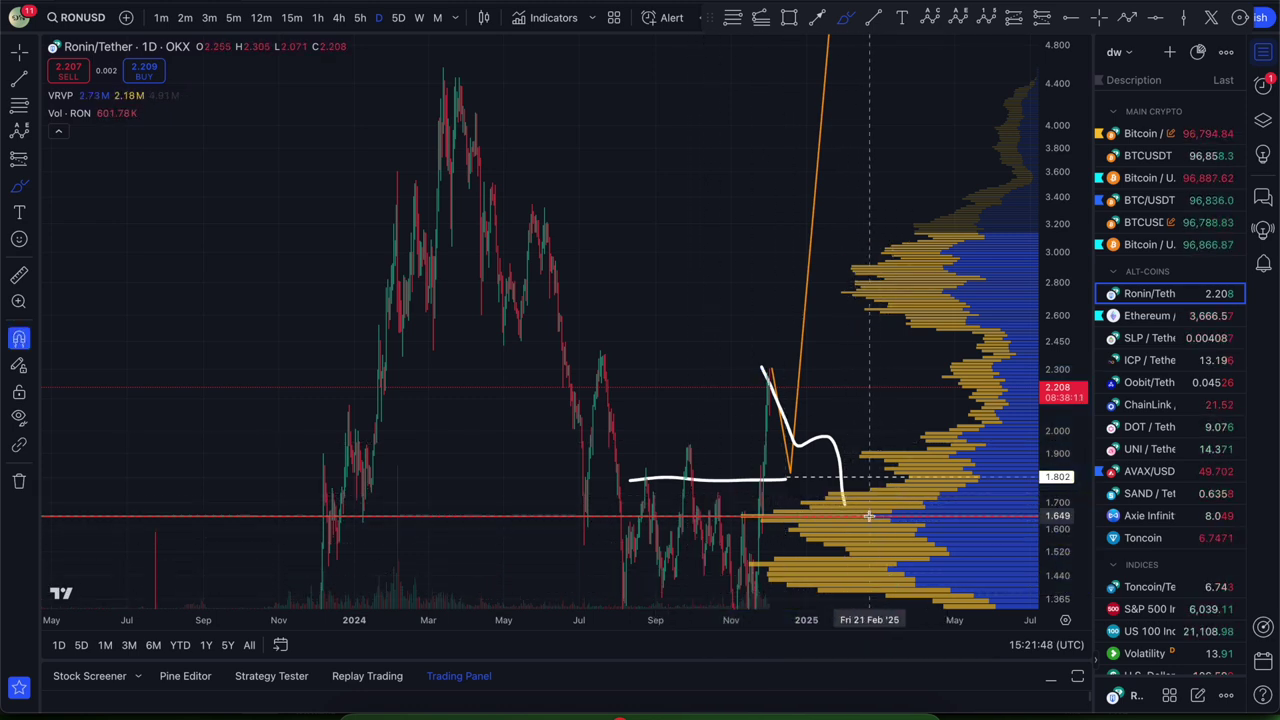
mouse_move(905, 335)
left_mouse_down()
mouse_move(826, 285)
mouse_move(943, 203)
left_mouse_up()
key("ctrl+z")
mouse_move(773, 370)
left_mouse_down()
mouse_move(771, 396)
mouse_move(829, 300)
left_mouse_up()
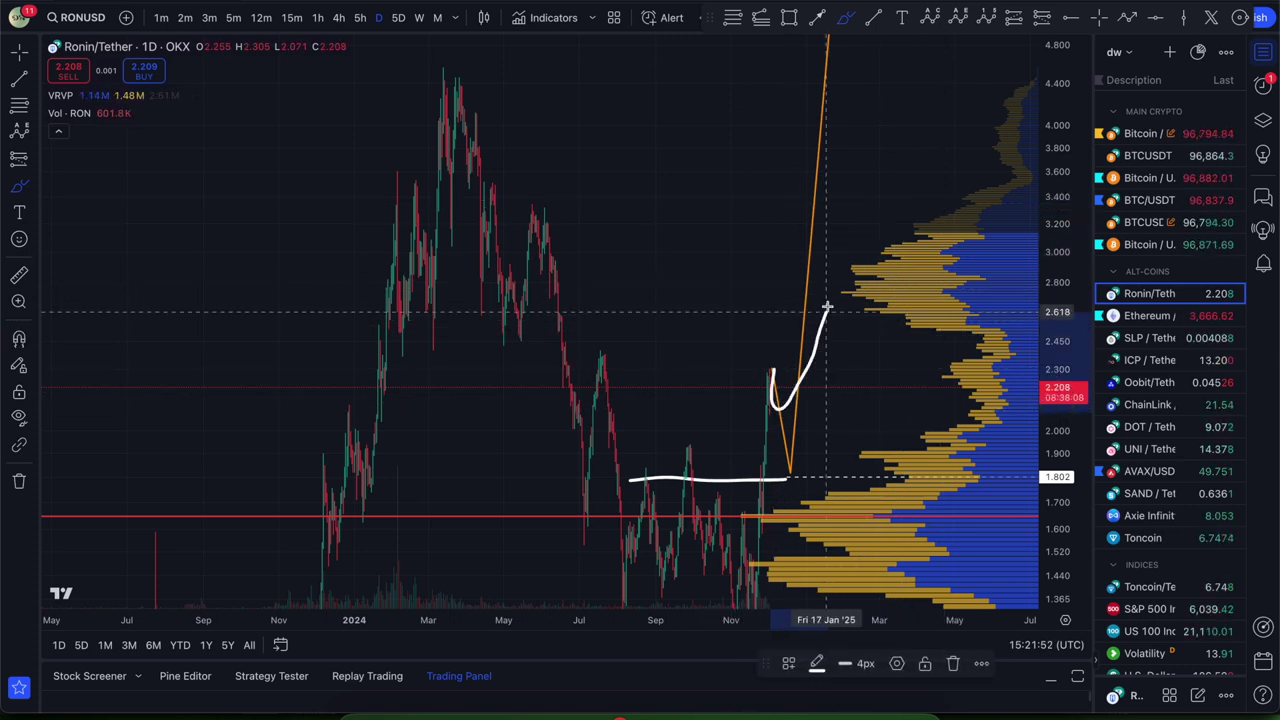
key("ctrl+z")
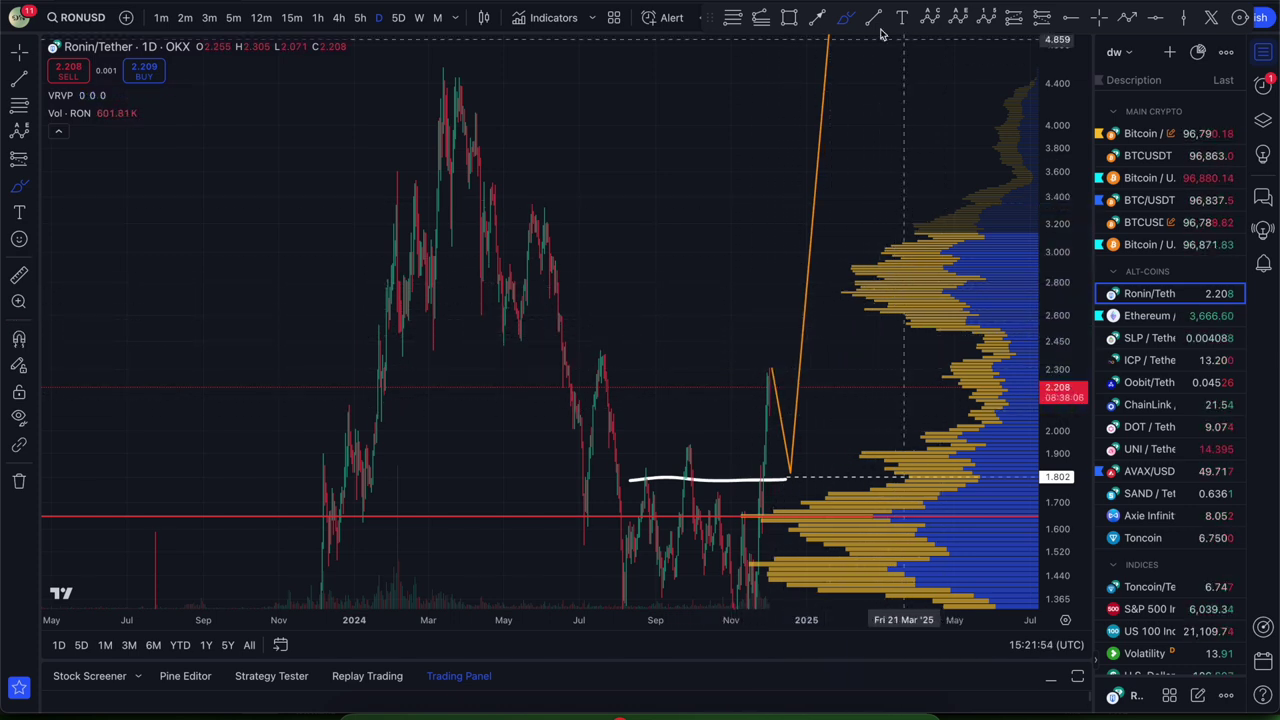
Draw a rectangle over the volume profile's upper cluster from 2.523 to 3.219, spanning 14 Nov '23 to 20 Apr '25.
left_click(790, 19)
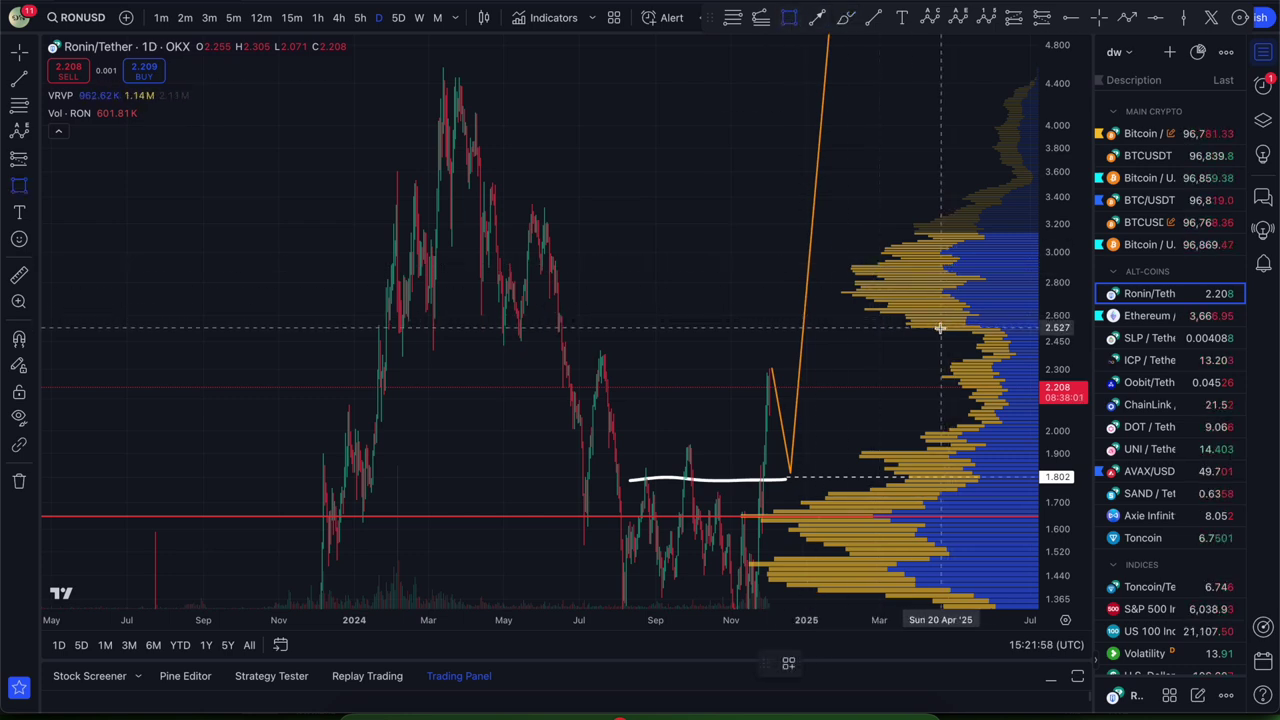
mouse_move(940, 328)
left_mouse_down()
mouse_move(518, 252)
mouse_move(900, 246)
mouse_move(894, 226)
mouse_move(851, 240)
mouse_move(294, 220)
left_mouse_up()
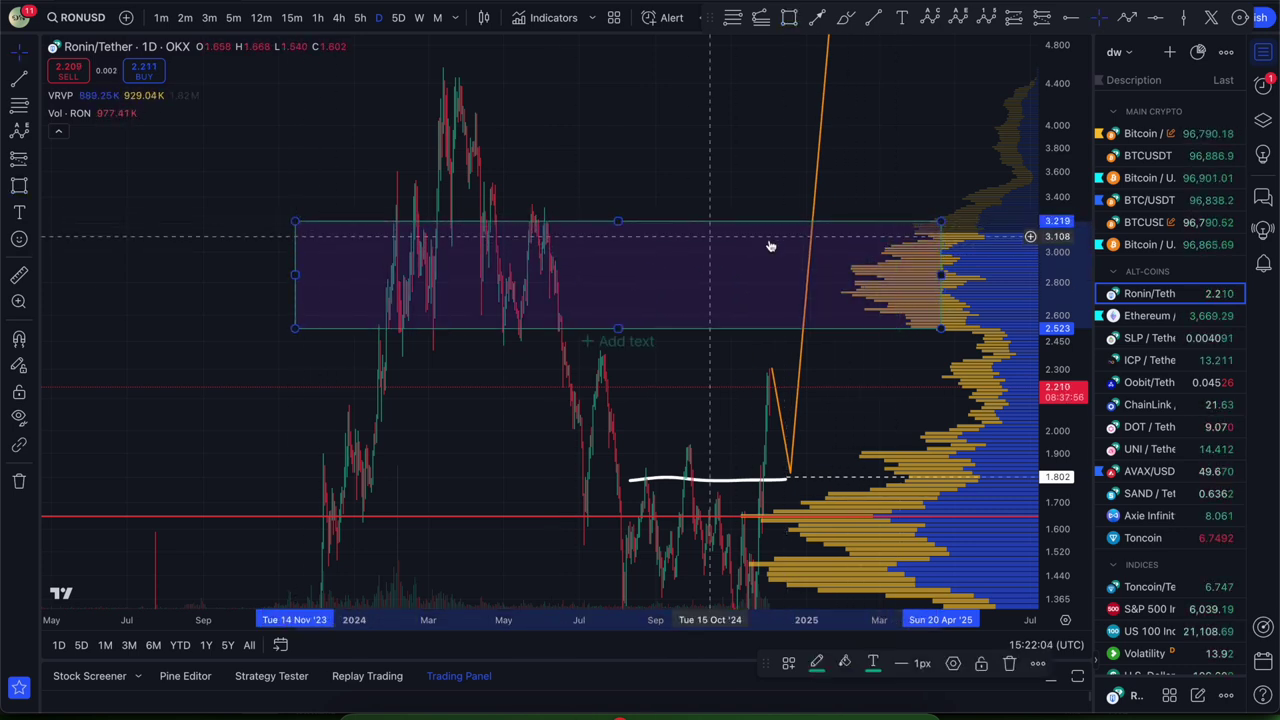
left_click_drag(583, 155, 651, 77)
left_click_drag(770, 100, 688, 135)
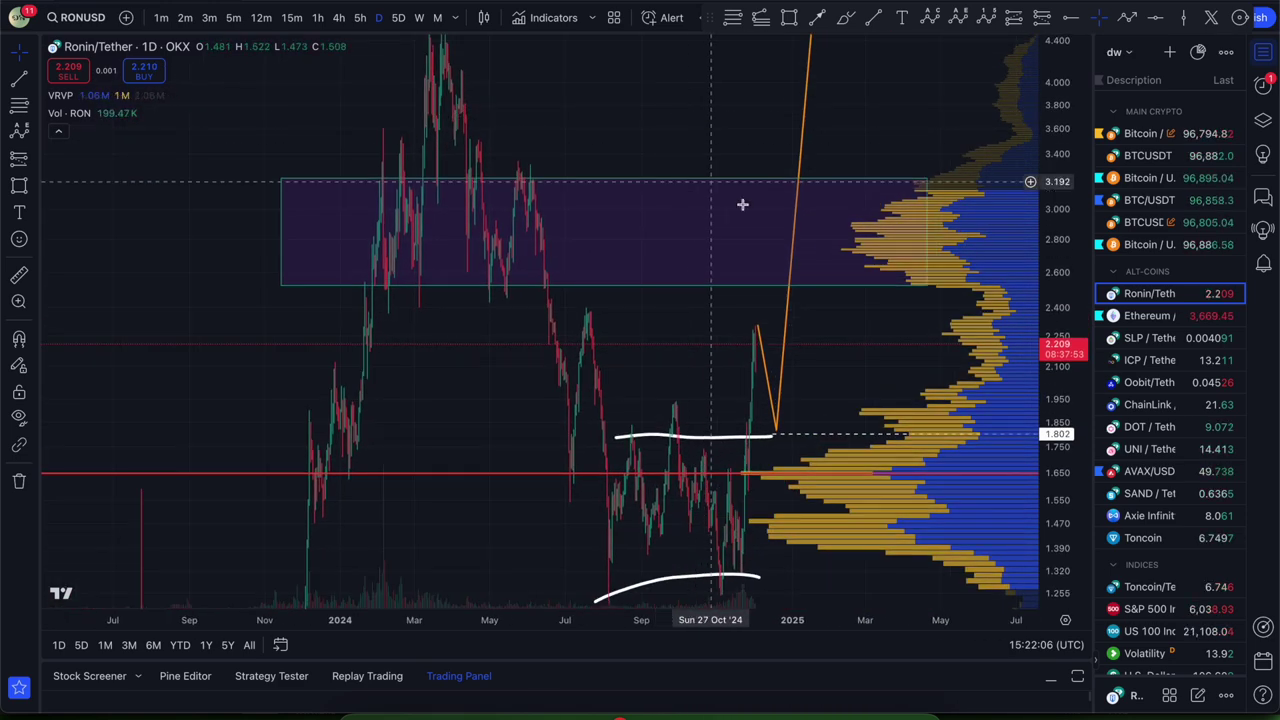
Brush an arc beside the volume profile's small cluster near 2.25, the latest rally, and a loop between about 2.1 and 2.5, and undo them.
left_click_drag(802, 144, 769, 164)
scroll(840, 342, "up", 1)
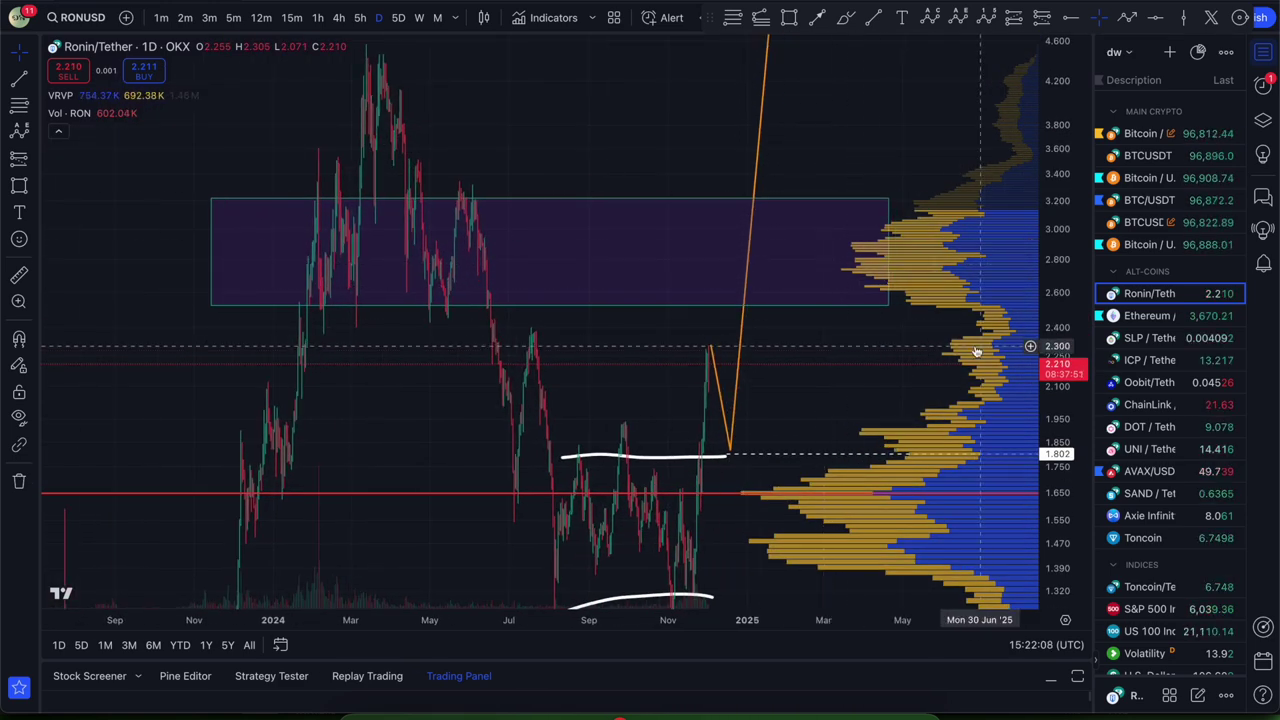
left_click(845, 17)
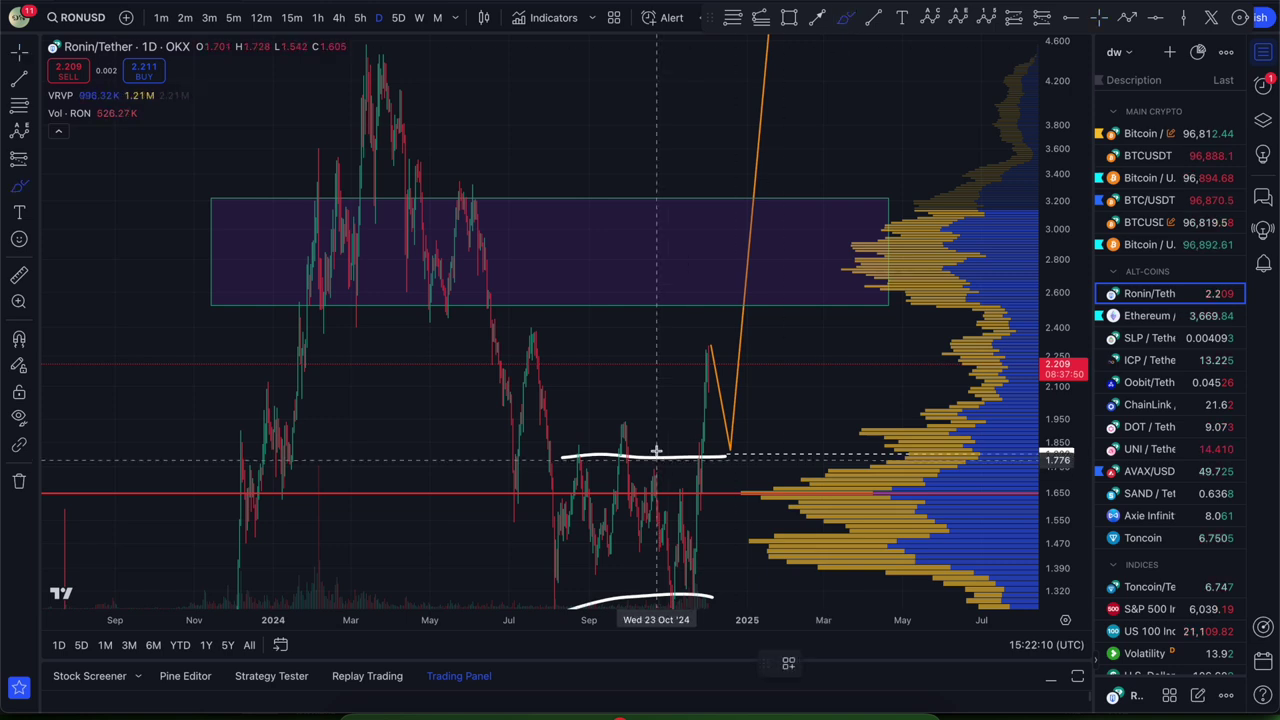
mouse_move(967, 333)
left_mouse_down()
mouse_move(947, 342)
mouse_move(965, 374)
left_mouse_up()
left_click_drag(678, 565, 708, 392)
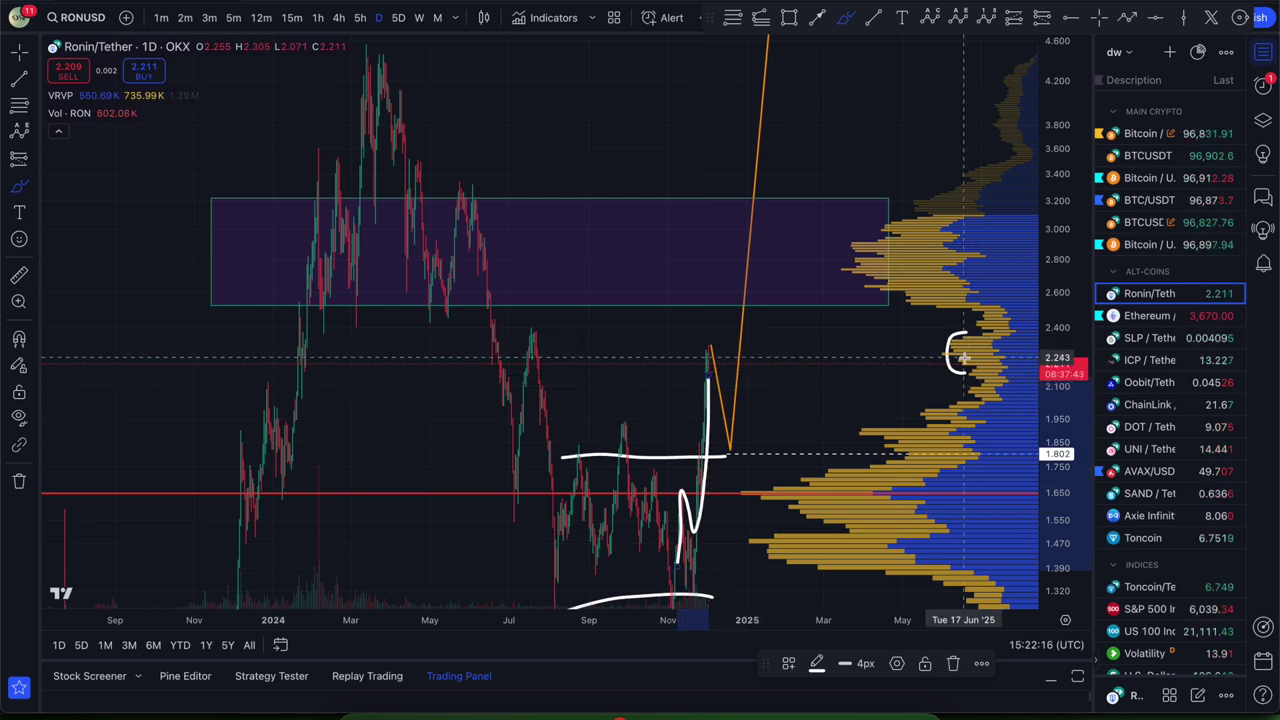
mouse_move(965, 376)
left_mouse_down()
mouse_move(396, 374)
mouse_move(268, 356)
mouse_move(478, 326)
mouse_move(965, 312)
mouse_move(997, 350)
left_mouse_up()
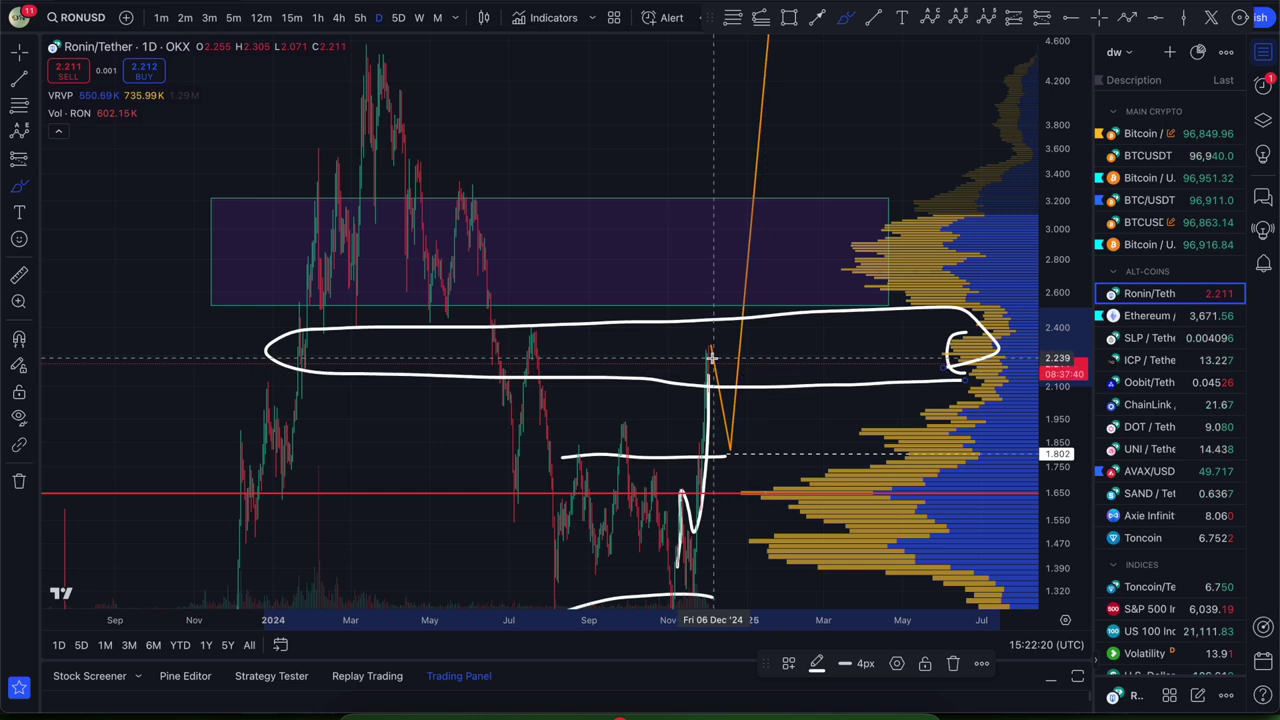
left_click_drag(700, 350, 713, 350)
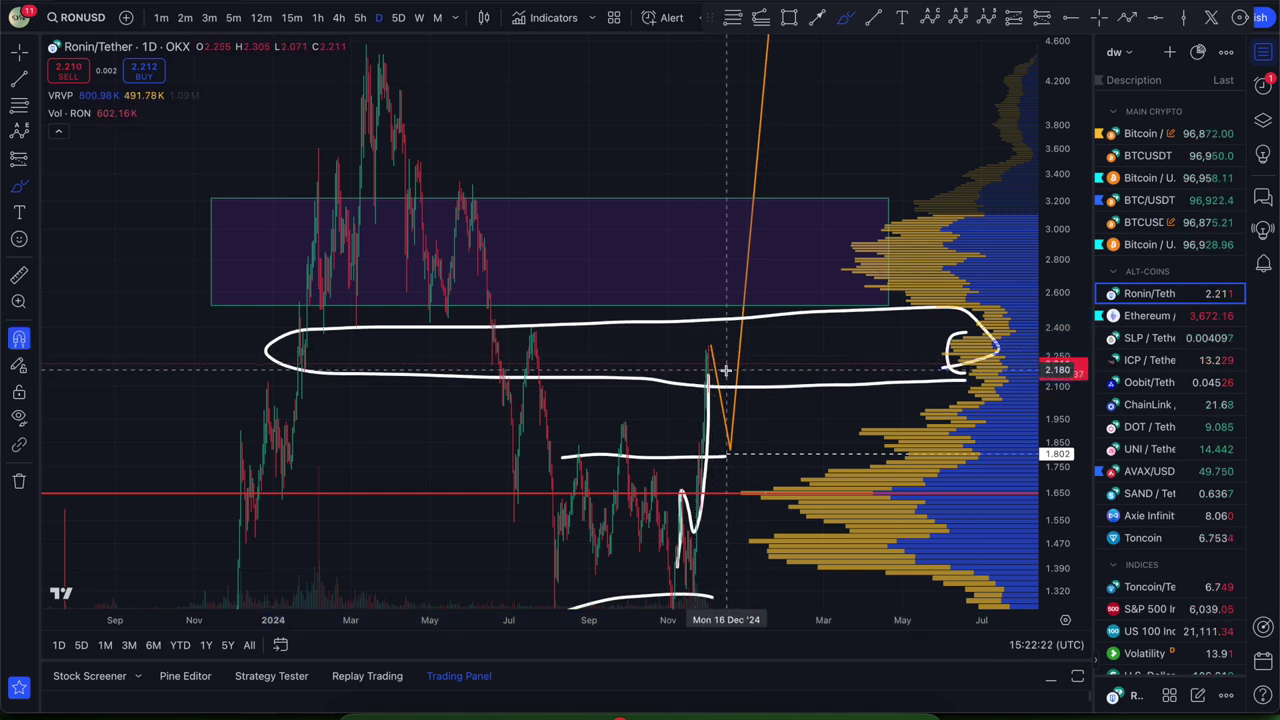
key("ctrl+z")
key("ctrl+z")
key("ctrl+z")
key("ctrl+z")
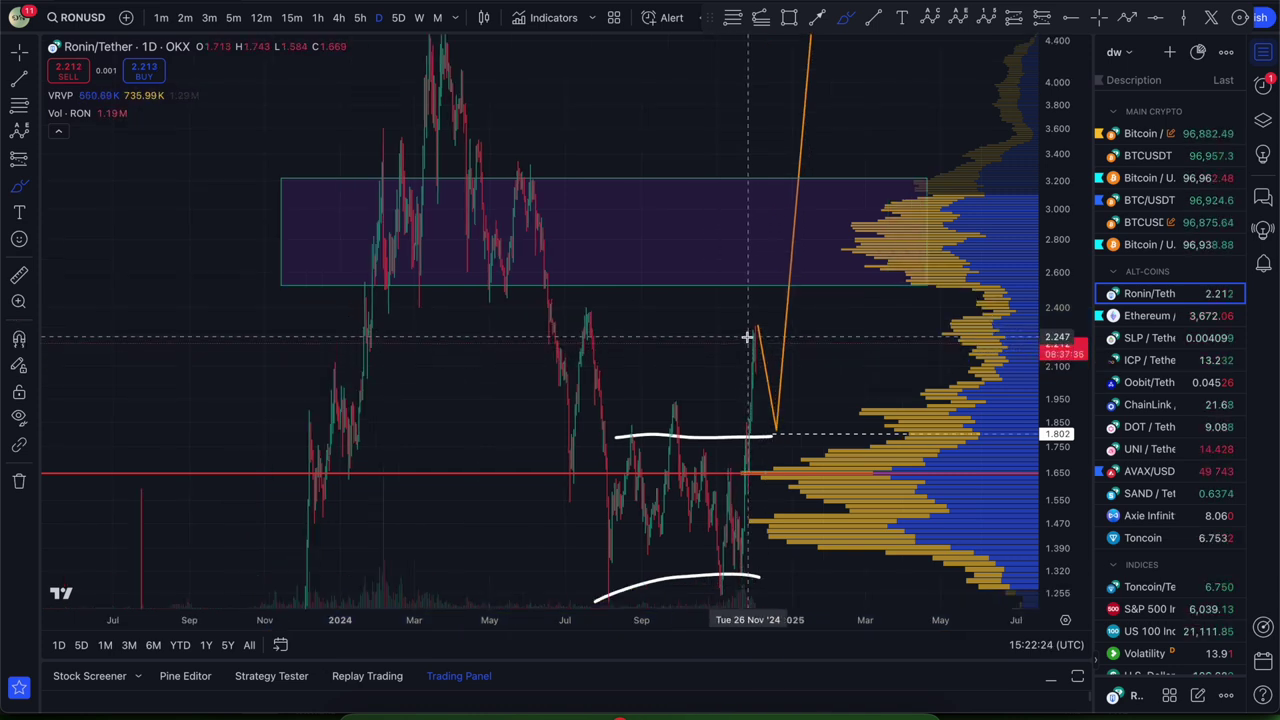
Brush a pullback from about 2.25 to about 1.8 and a rise to about 3.2, plus a short downward stroke, and undo them.
mouse_move(748, 338)
left_mouse_down()
mouse_move(779, 432)
mouse_move(820, 177)
left_mouse_up()
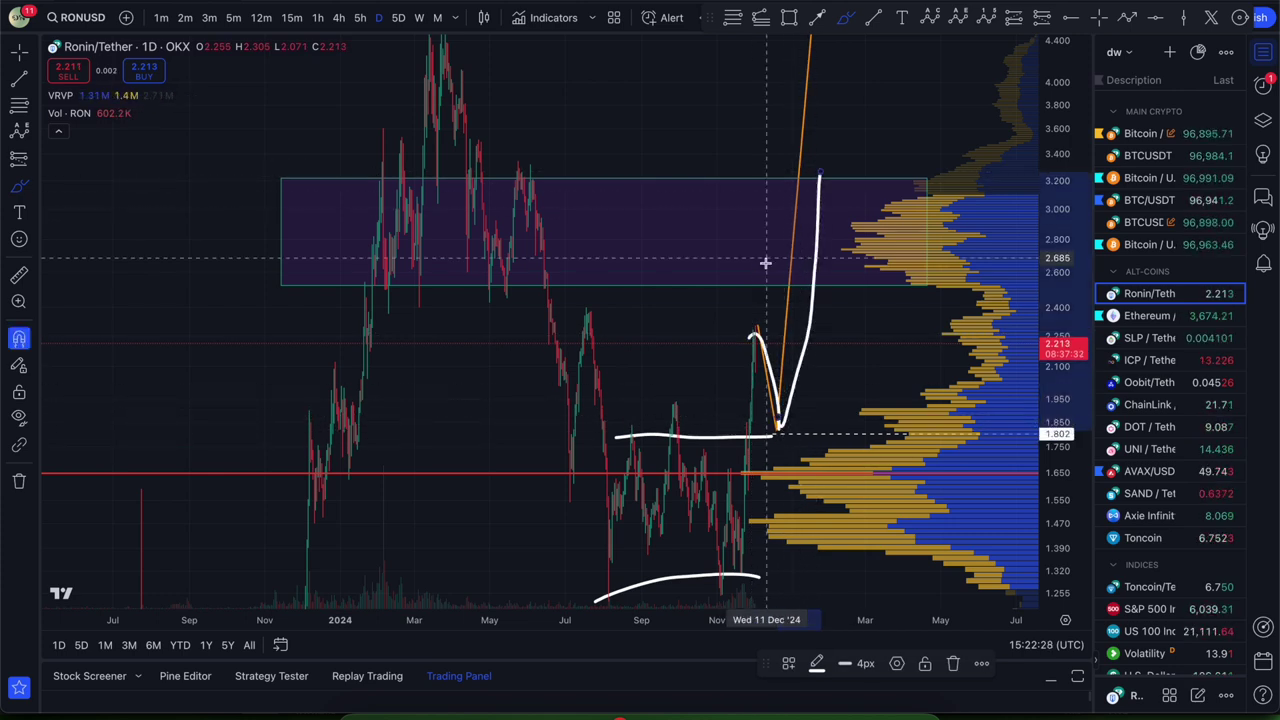
key("ctrl+z")
key("ctrl+z")
left_click_drag(754, 342, 766, 398)
key("ctrl+z")
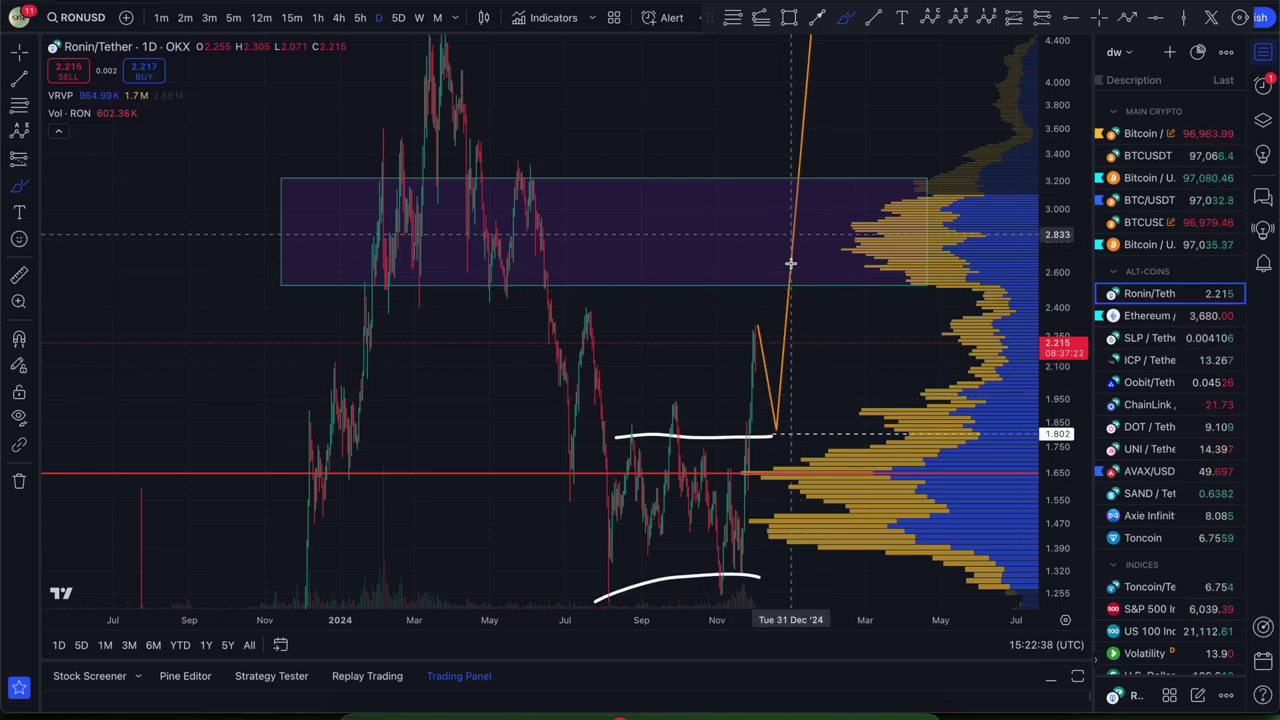
Brush projected rises from the latest price to about 2.8 and a fall to about 1.85, and undo them.
left_click(758, 327)
left_click_drag(758, 339, 777, 230)
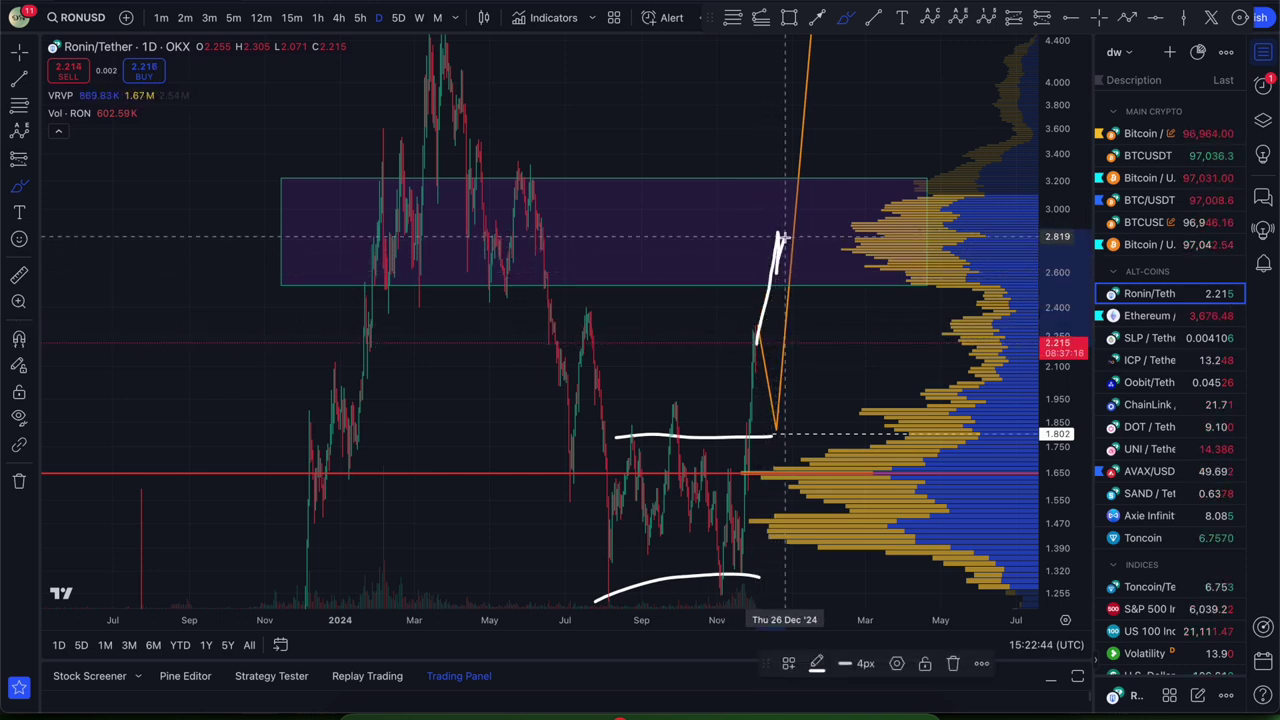
key("ctrl+z")
mouse_move(755, 327)
left_mouse_down()
mouse_move(758, 345)
mouse_move(796, 240)
left_mouse_up()
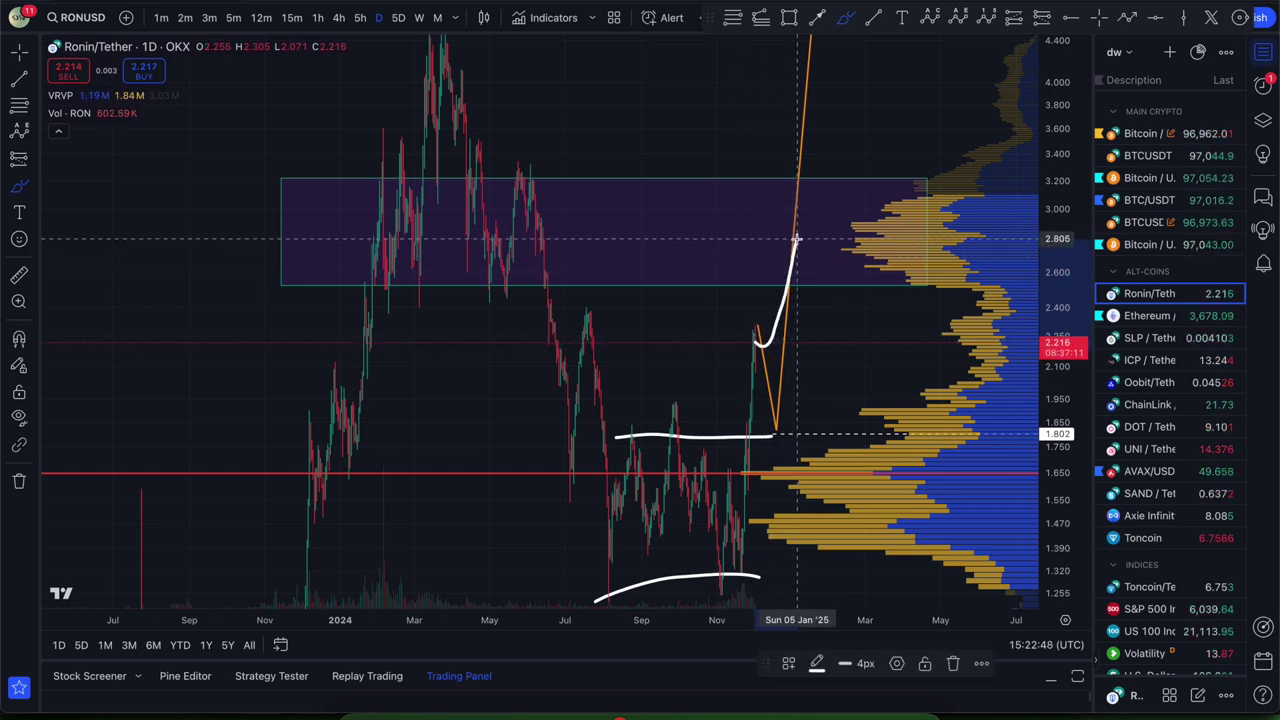
left_click_drag(796, 230, 836, 424)
key("ctrl+z")
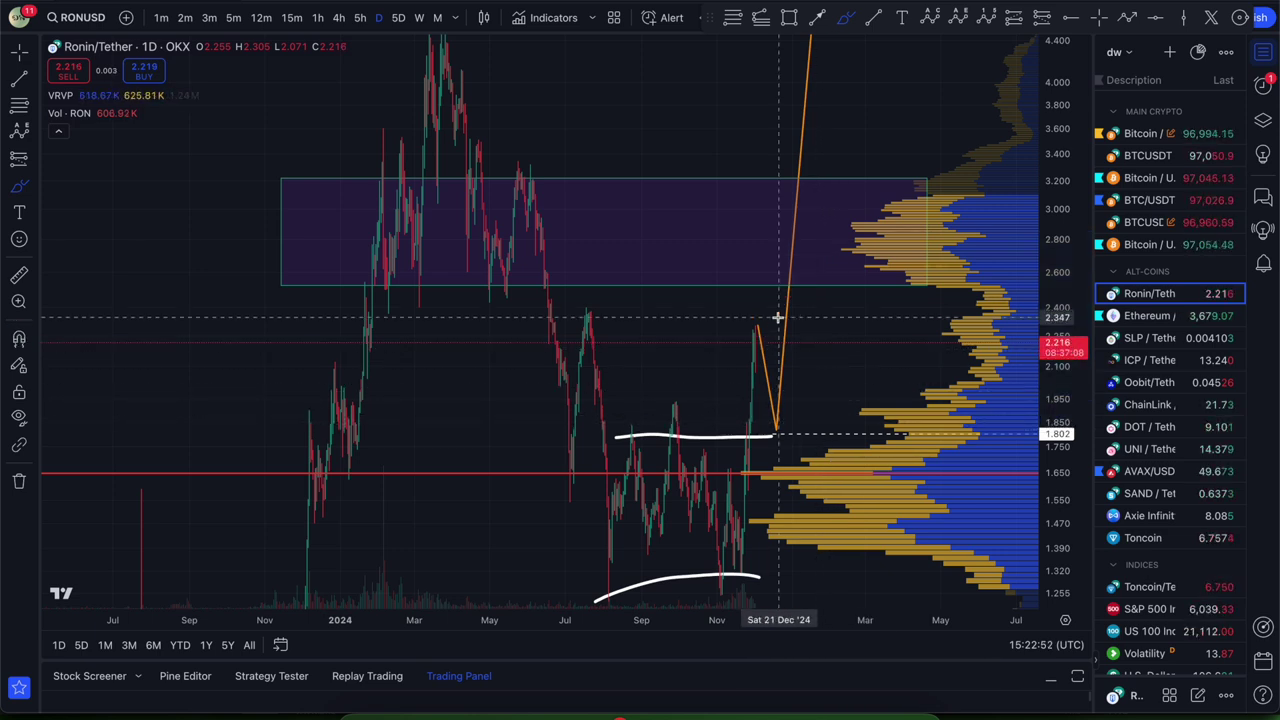
Brush a rise to about 2.9 in the purple zone, a dip to about 2.3 and a climb to about 4.2, and undo them.
mouse_move(757, 322)
left_mouse_down()
mouse_move(808, 240)
mouse_move(834, 305)
left_mouse_up()
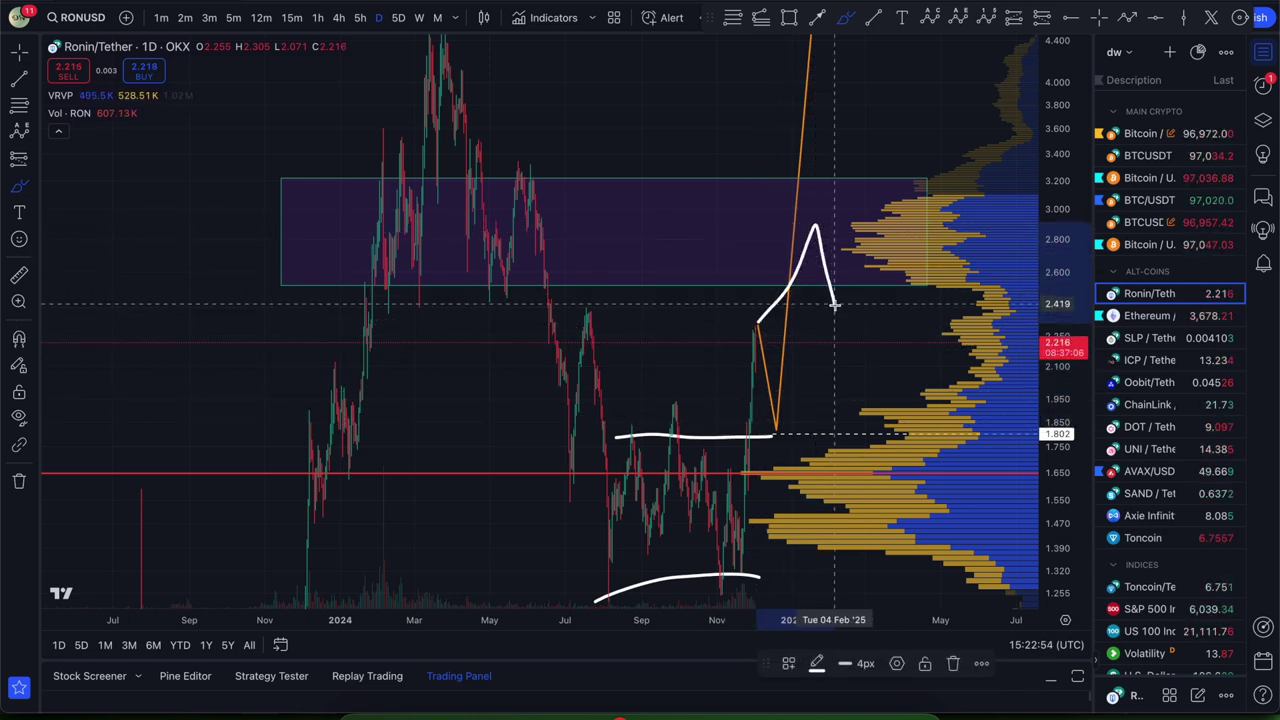
left_click_drag(838, 330, 930, 57)
key("ctrl+z")
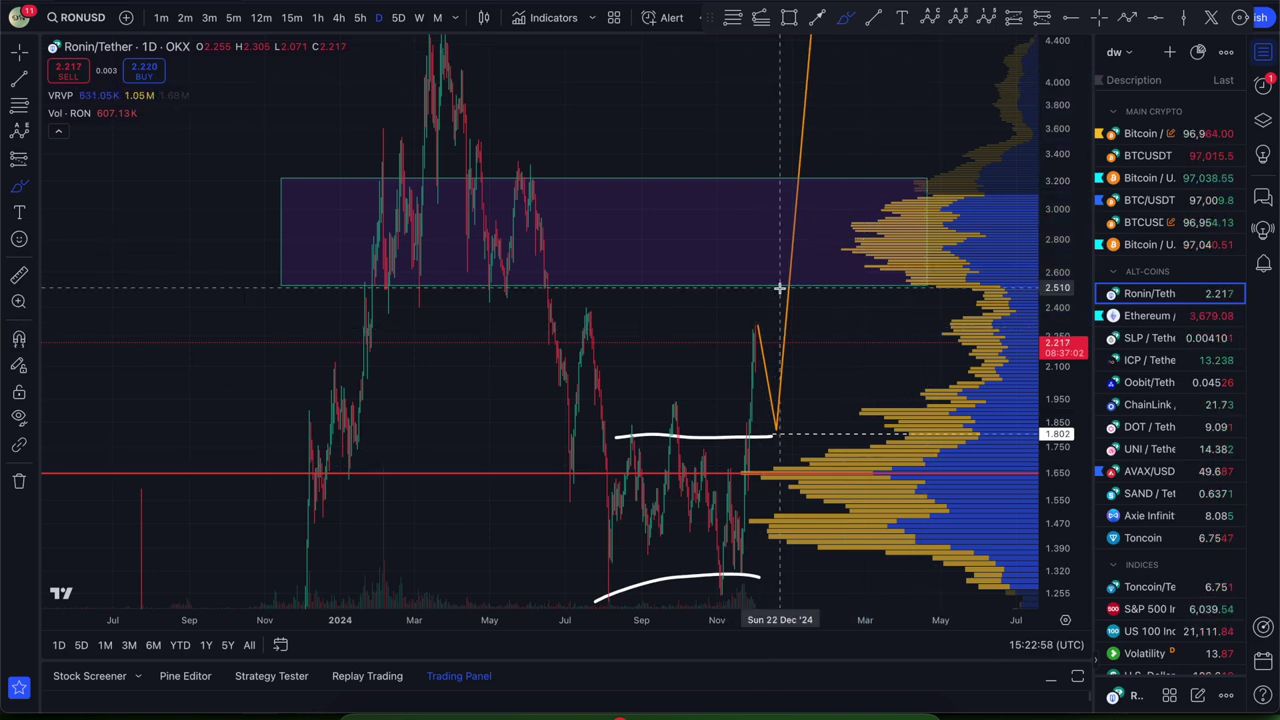
Remove the white brushed lines that mark the top and bottom of the 2024 range.
scroll(779, 289, "down", 2)
key("ctrl+z")
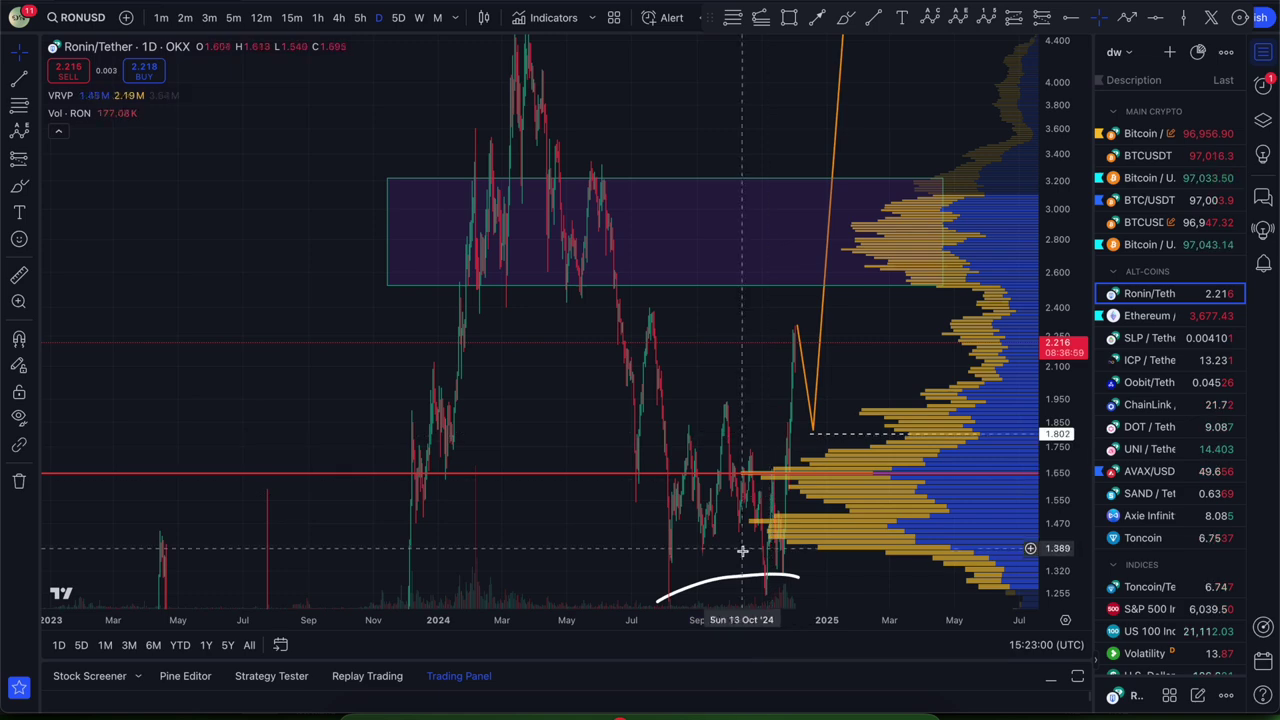
left_click(749, 576)
key("Delete")
left_click_drag(871, 349, 792, 351)
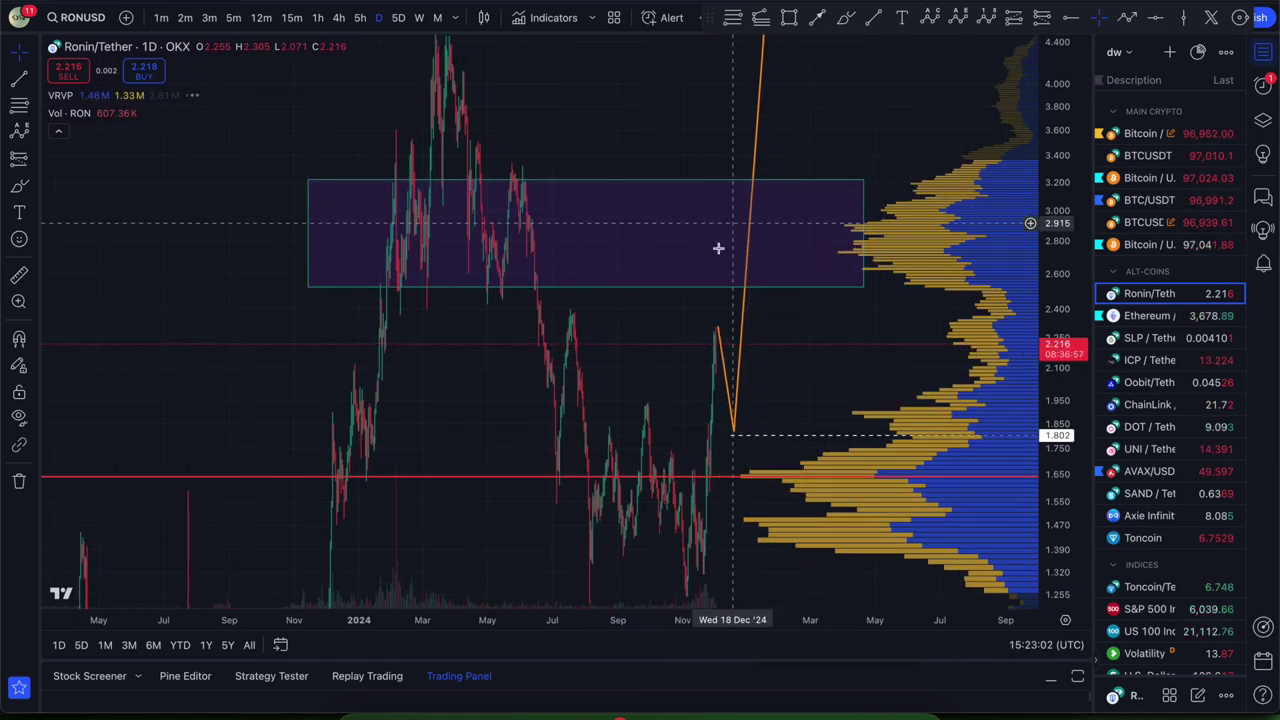
Brush an arc around the volume profile's small cluster near 2.3, and remove it.
left_click(845, 18)
left_click_drag(951, 346, 940, 320)
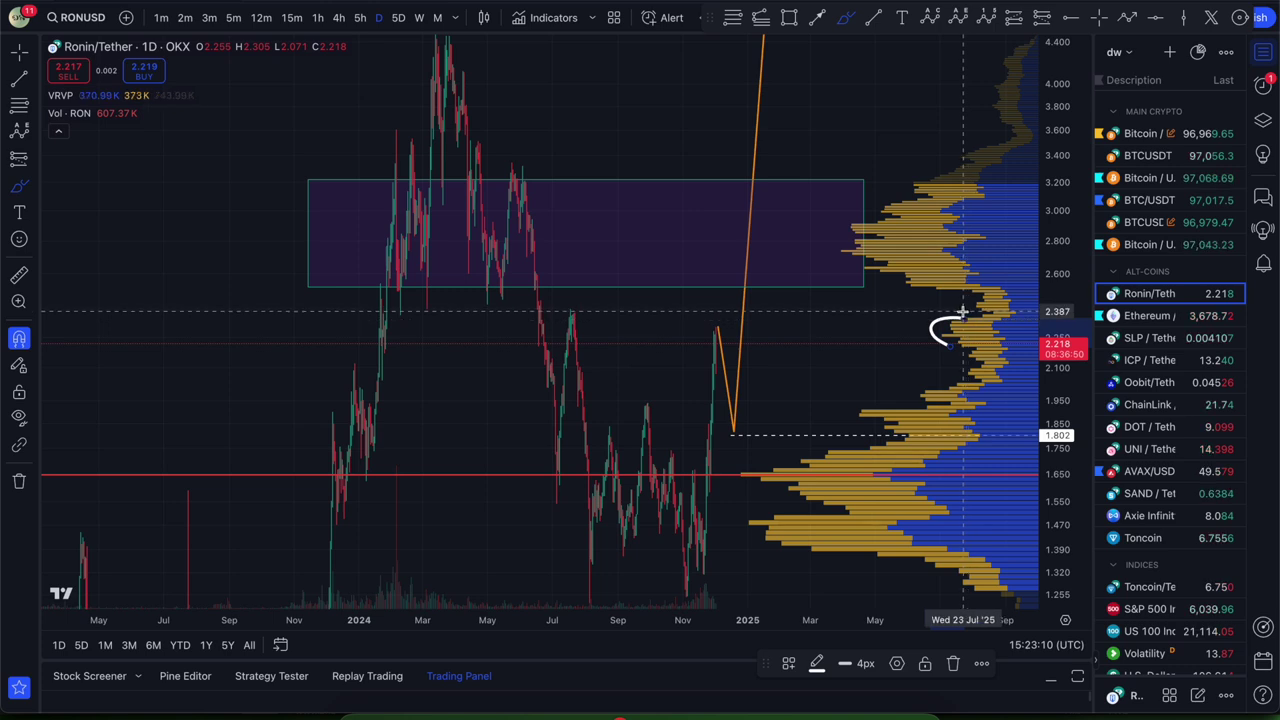
key("Delete")
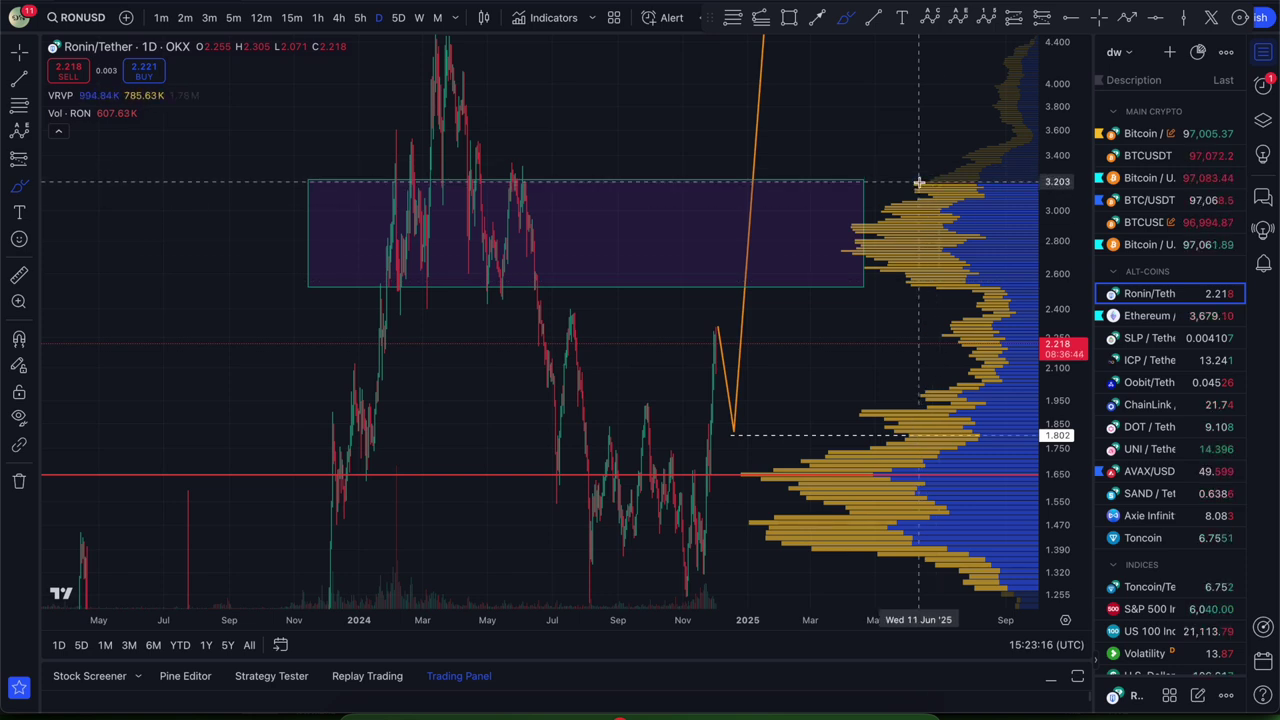
Brush a path from the latest price to about 2.0 in March 2025 and a rise to about 3.7, and undo both.
left_click(720, 345)
mouse_move(721, 347)
left_mouse_down()
mouse_move(755, 182)
mouse_move(826, 390)
left_mouse_up()
key("super+z")
key("super+z")
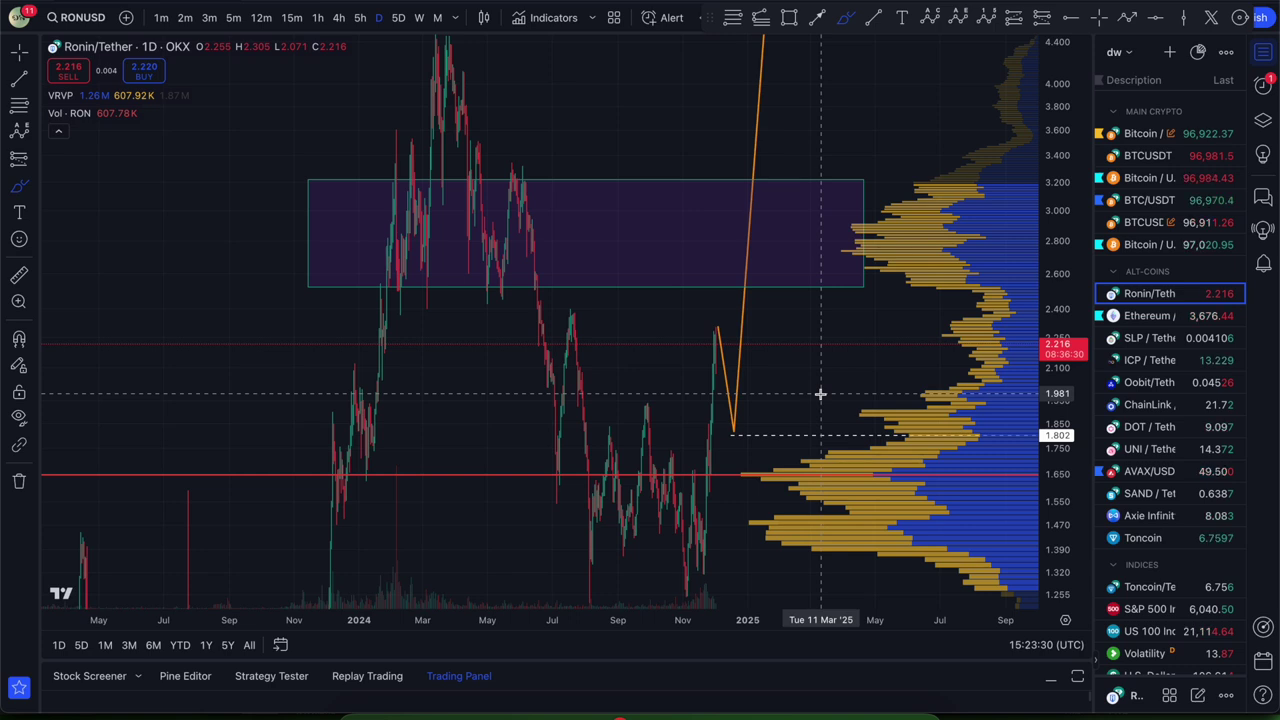
mouse_move(714, 354)
left_mouse_down()
mouse_move(728, 220)
mouse_move(757, 262)
mouse_move(781, 60)
mouse_move(758, 84)
mouse_move(800, 118)
left_mouse_up()
key("super+z")
Hide the visible range volume profile (VRVP) on the Ronin/Tether chart.
scroll(809, 197, "down", 3)
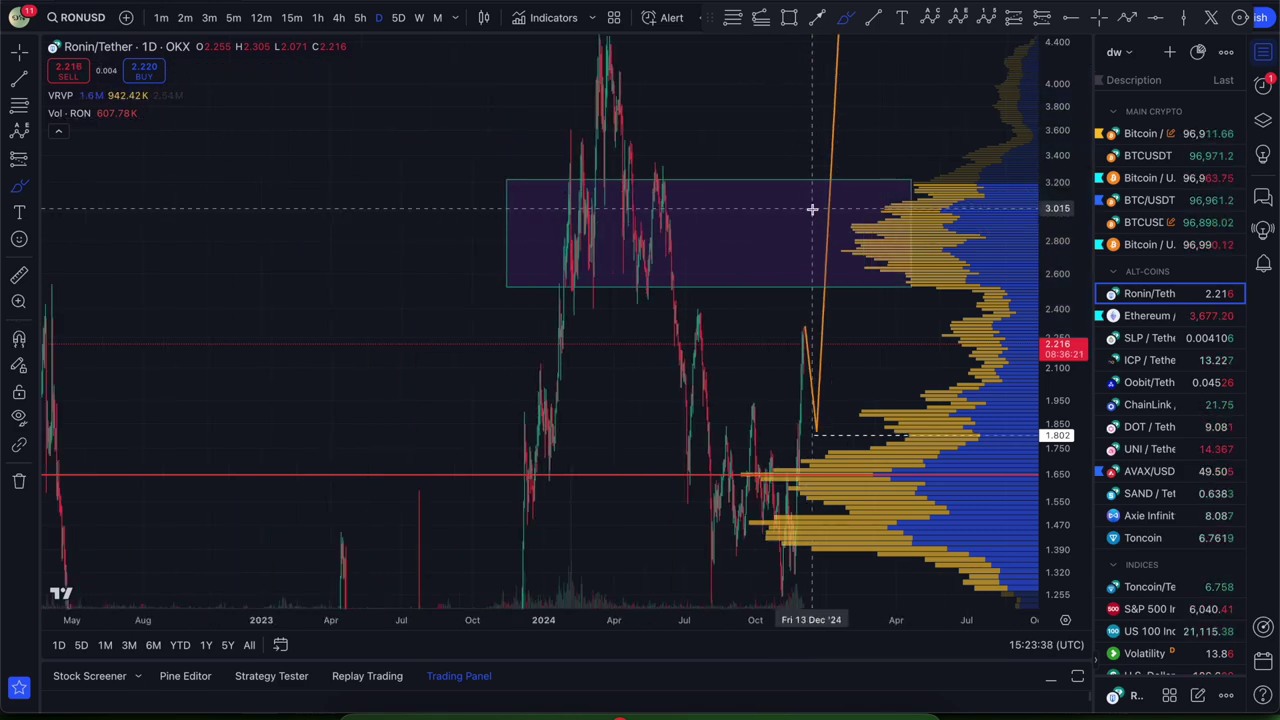
left_click(835, 436)
left_click_drag(707, 423, 660, 422)
left_click(86, 95)
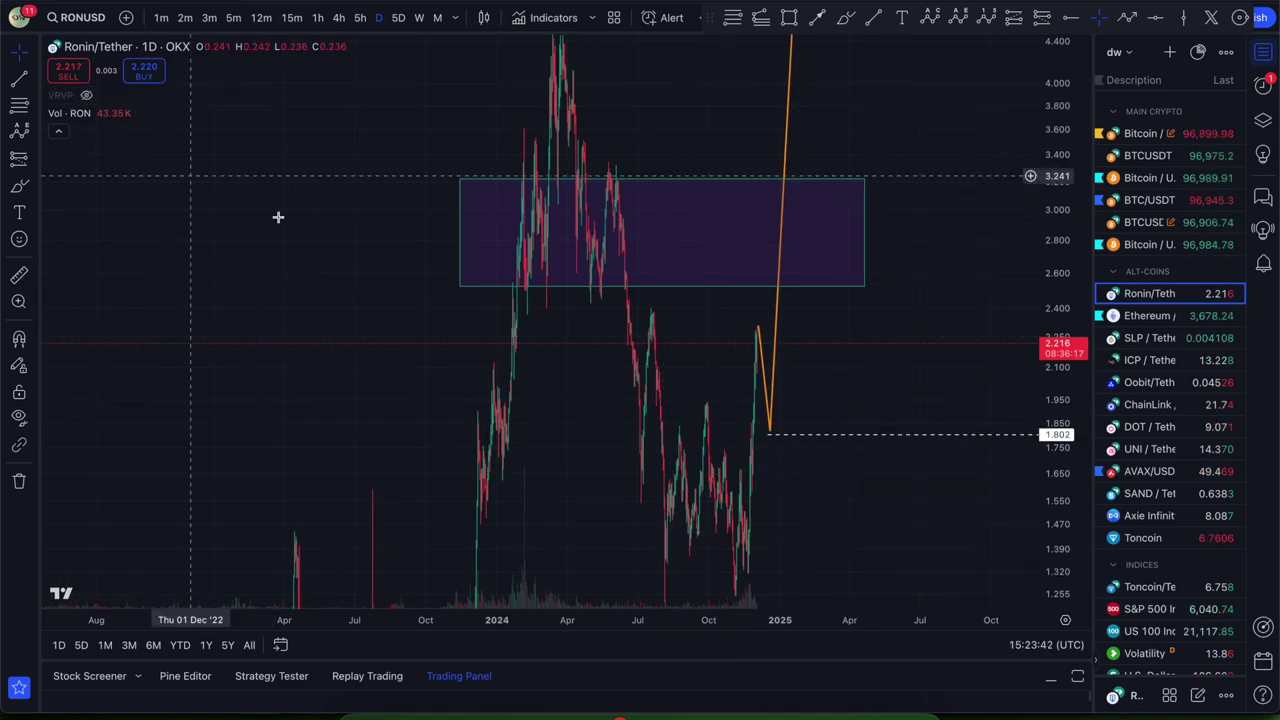
Examine the wider Ronin/Tether price range, from the red support zone up to the target lines at 8.007 and 10.030.
left_click_drag(760, 336, 691, 357)
left_click_drag(1068, 151, 1062, 297)
right_click(855, 342)
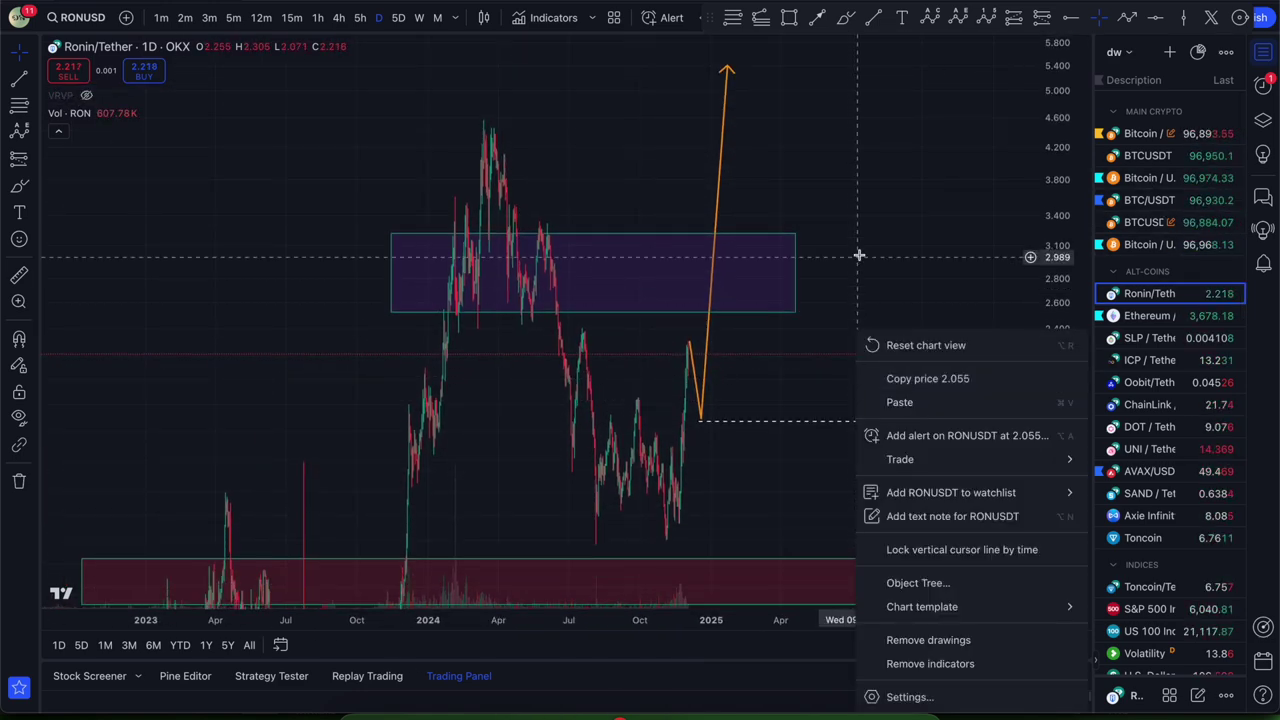
left_click(885, 344)
left_click(717, 333)
left_click_drag(717, 333, 806, 249)
left_click_drag(1052, 204, 1051, 352)
scroll(905, 344, "down", 5)
scroll(894, 352, "down", 2)
left_click_drag(963, 257, 940, 183)
left_click_drag(958, 52, 949, 146)
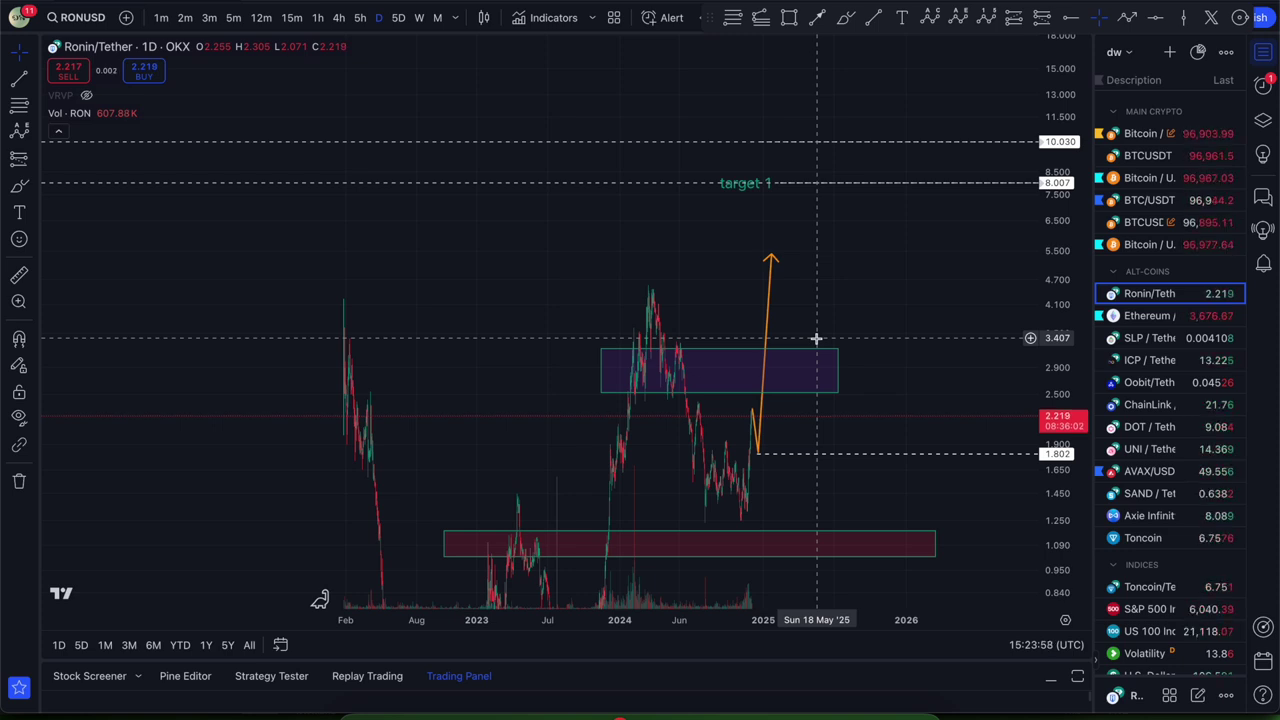
scroll(899, 58, "up", 2)
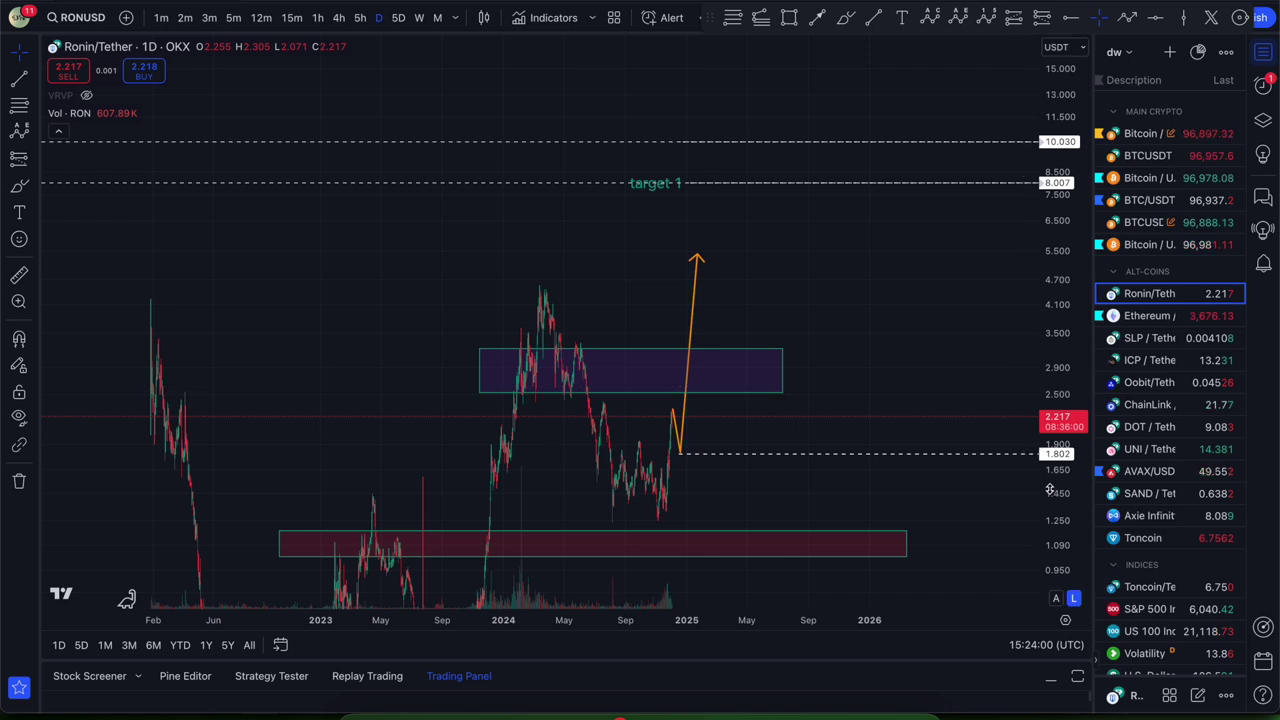
left_click_drag(1050, 489, 1048, 315)
scroll(940, 280, "up", 5)
right_click(769, 406)
left_click_drag(628, 455, 783, 289)
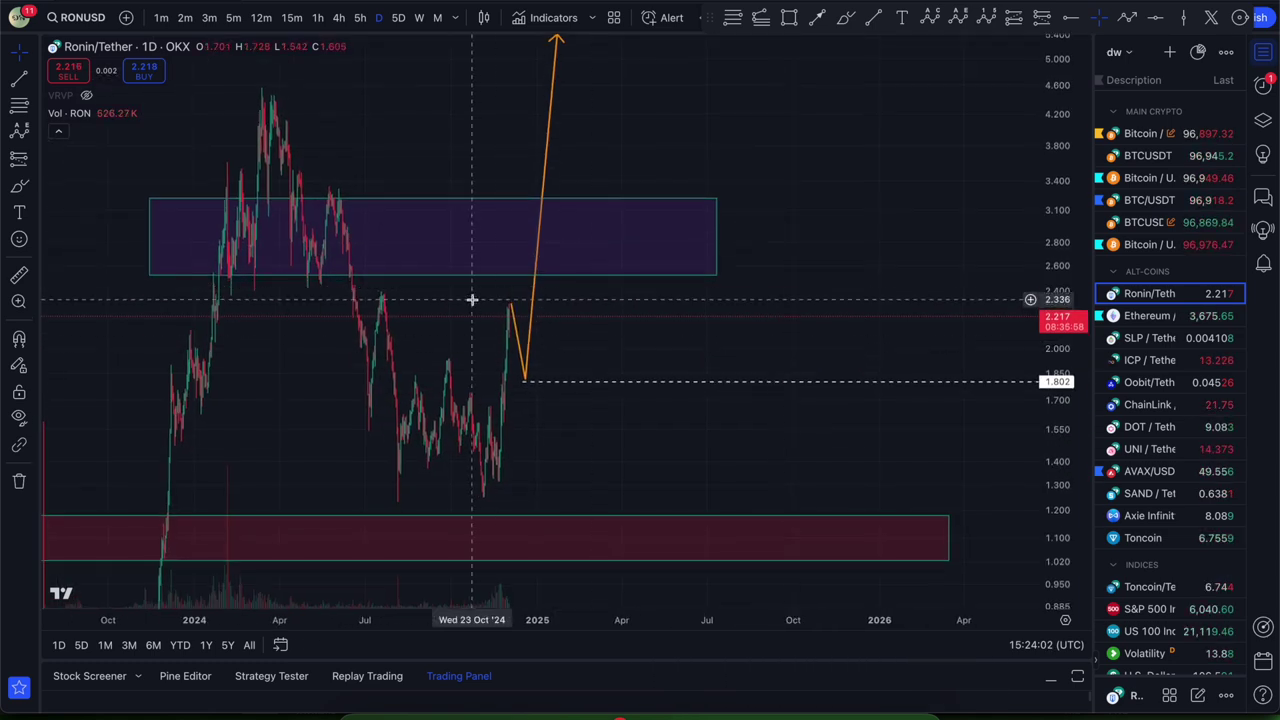
Brush pullback curves from the latest price toward the dashed 1.802 line and a rise to about 4.5, and undo them.
left_click(845, 17)
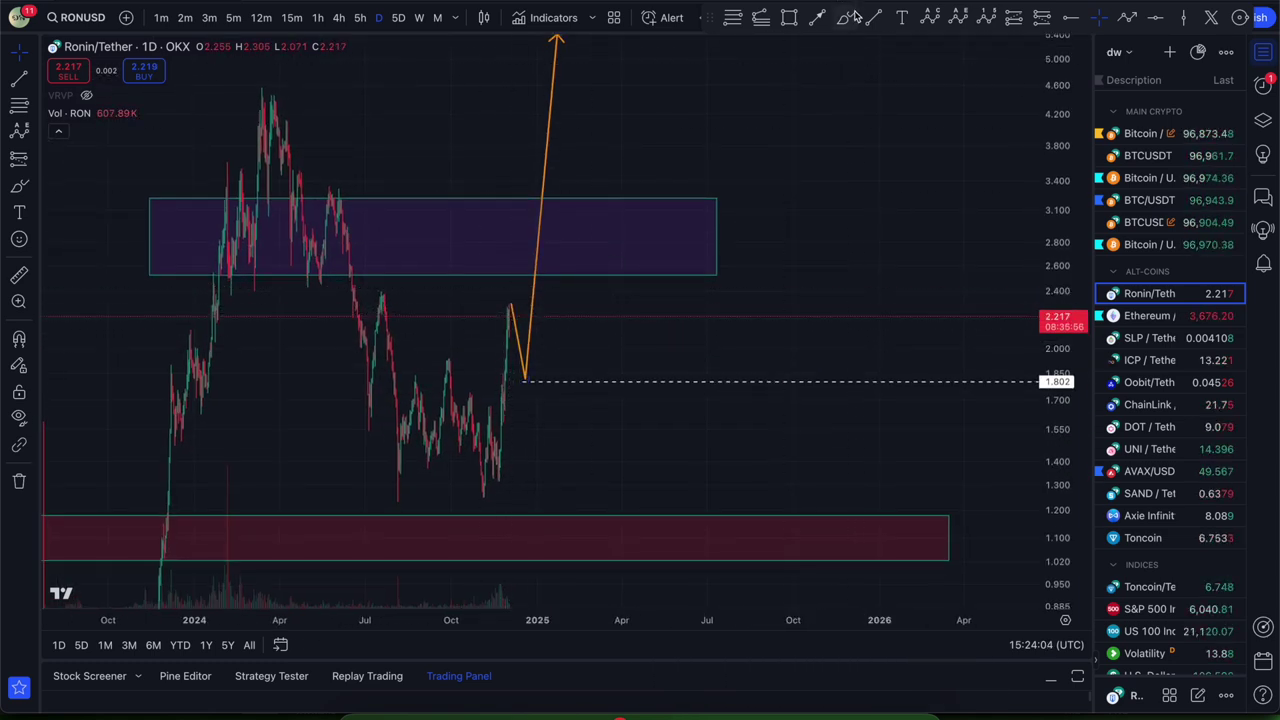
left_click_drag(510, 308, 543, 371)
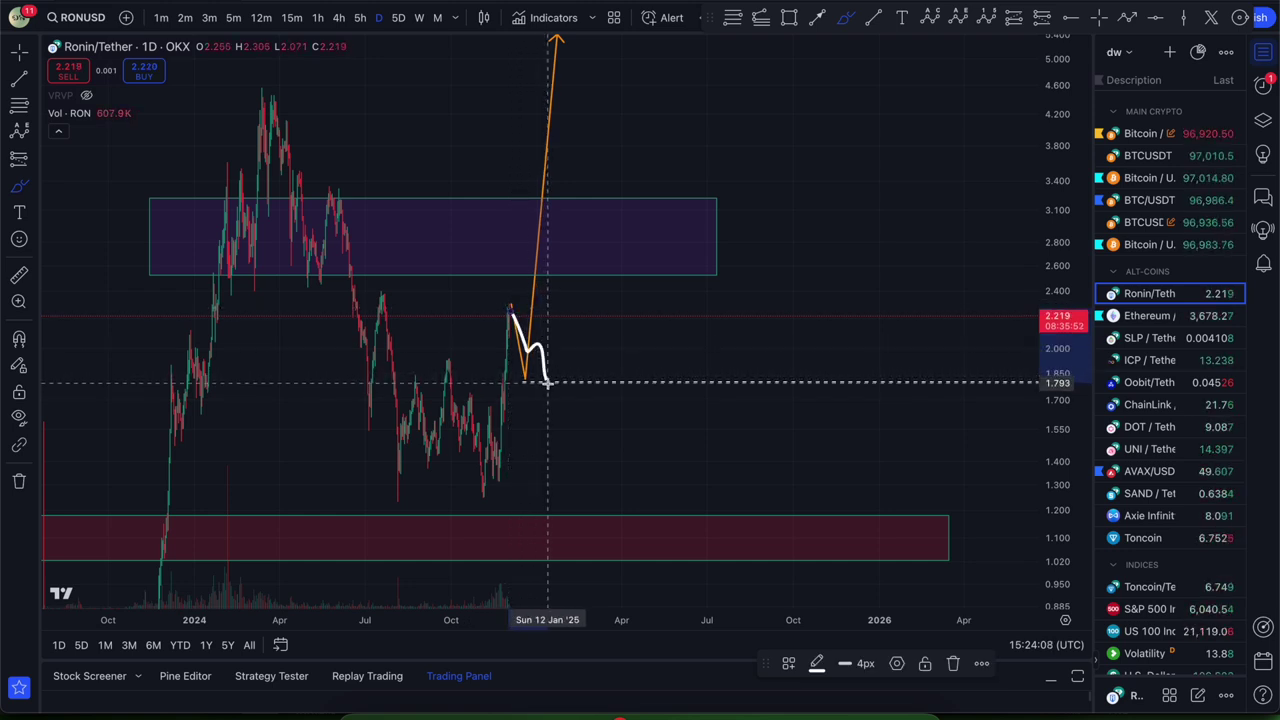
key("ctrl+z")
mouse_move(525, 372)
left_mouse_down()
mouse_move(535, 384)
mouse_move(611, 100)
left_mouse_up()
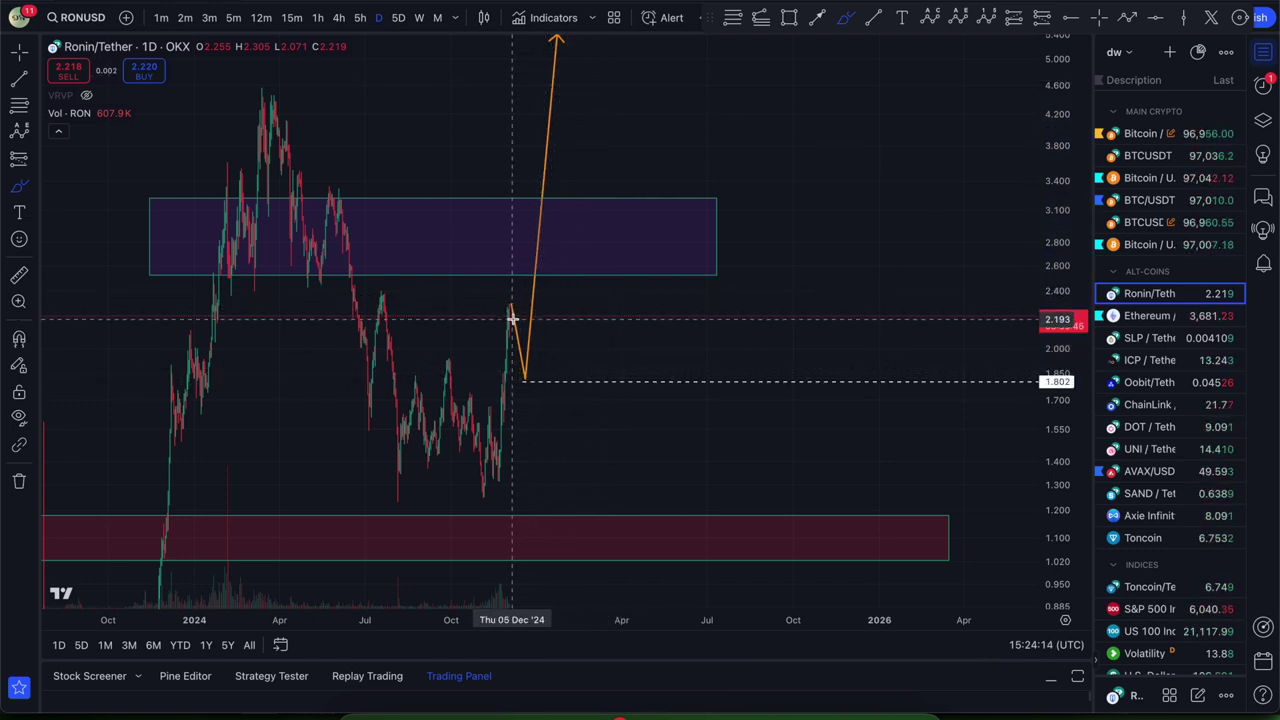
left_click_drag(512, 319, 533, 355)
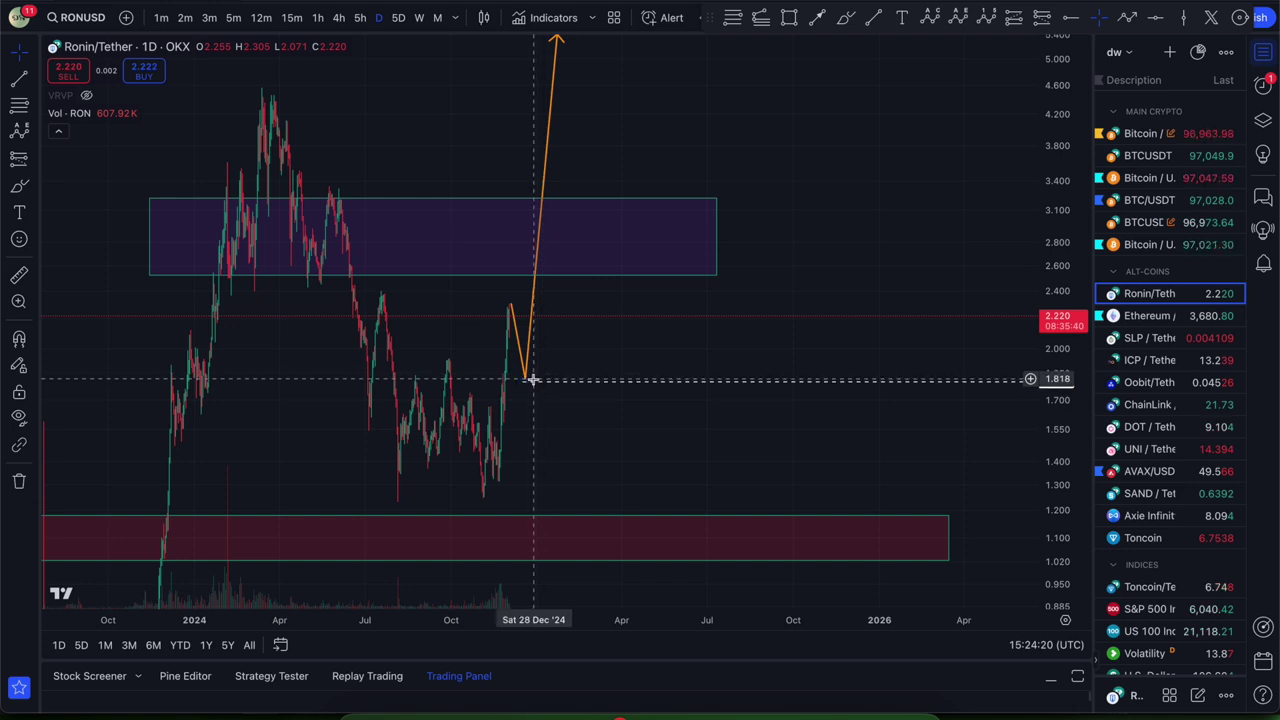
Brush lines along the top and bottom of the late 2024 range at about 1.75 and 1.28, and undo them.
left_click(845, 17)
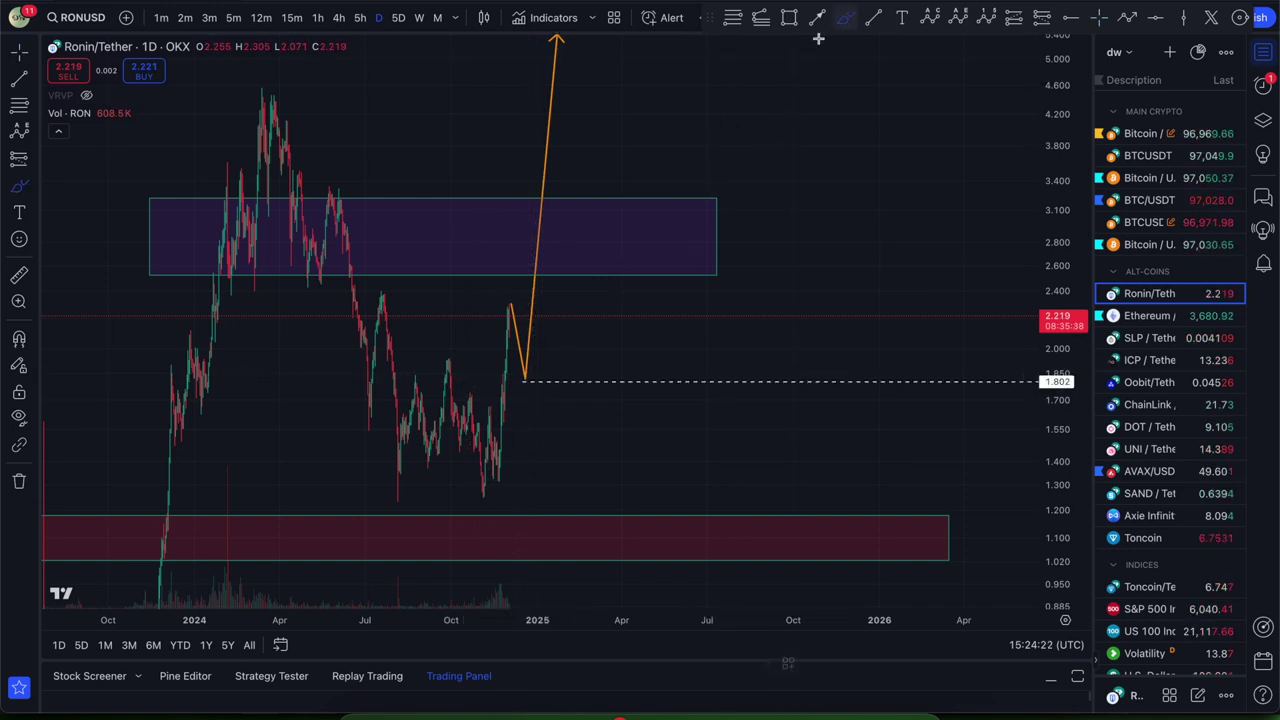
left_click_drag(392, 385, 512, 395)
left_click_drag(349, 491, 528, 484)
key("ctrl+z")
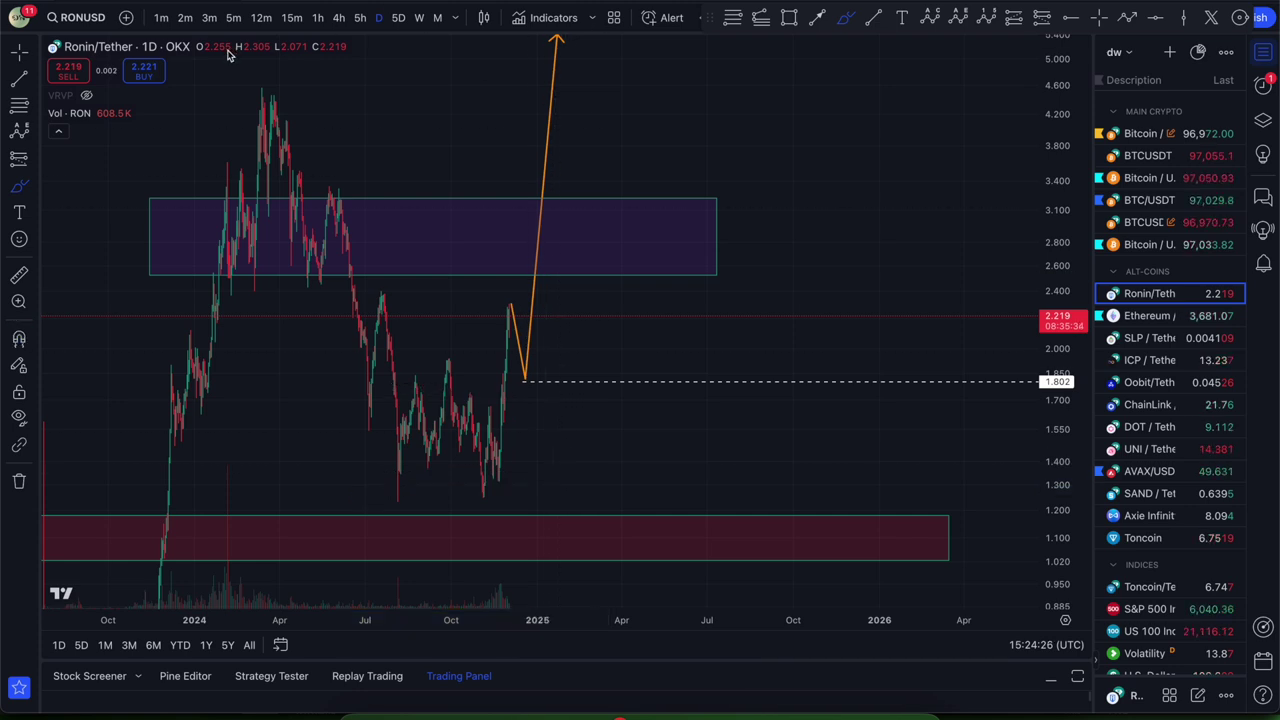
Show the volume profile again, brush the latest rally and a loop around the lower cluster from about 1.3 to 1.9, and undo the strokes.
left_click(89, 96)
left_click_drag(738, 411, 438, 410)
key("ctrl+z")
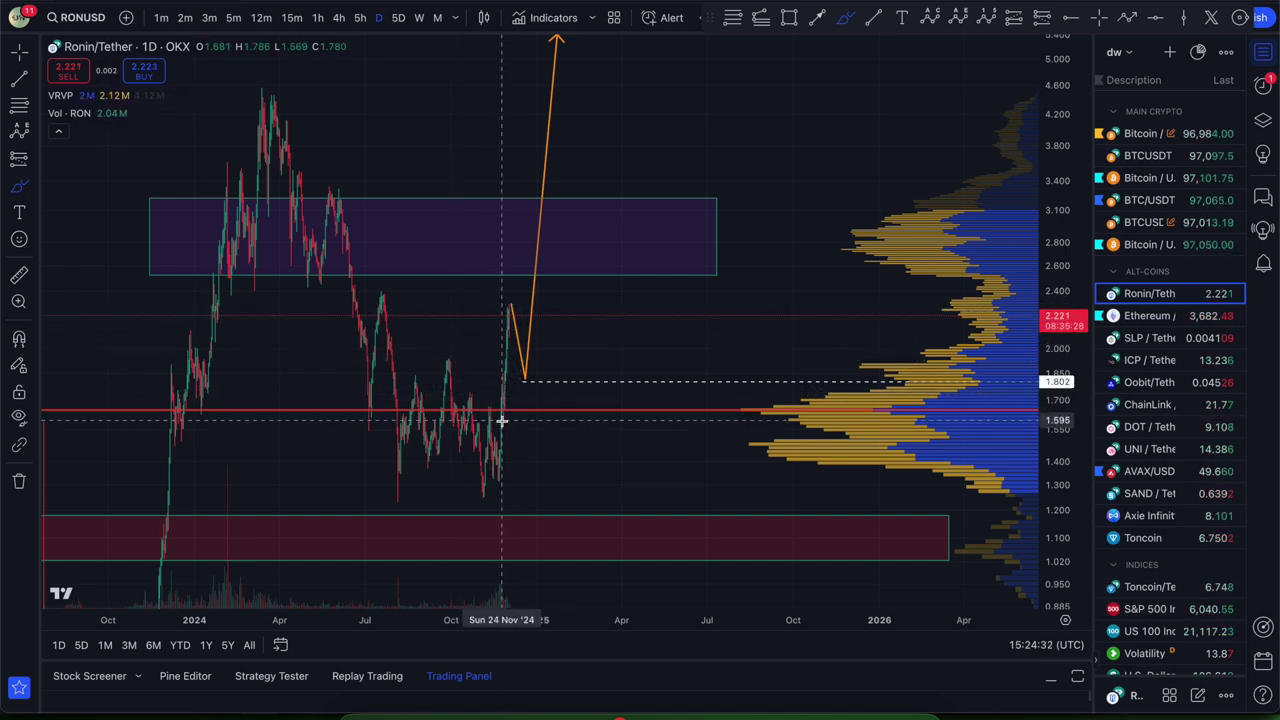
left_click_drag(497, 470, 506, 303)
mouse_move(800, 377)
left_mouse_down()
mouse_move(505, 390)
mouse_move(714, 480)
mouse_move(880, 366)
mouse_move(820, 363)
left_mouse_up()
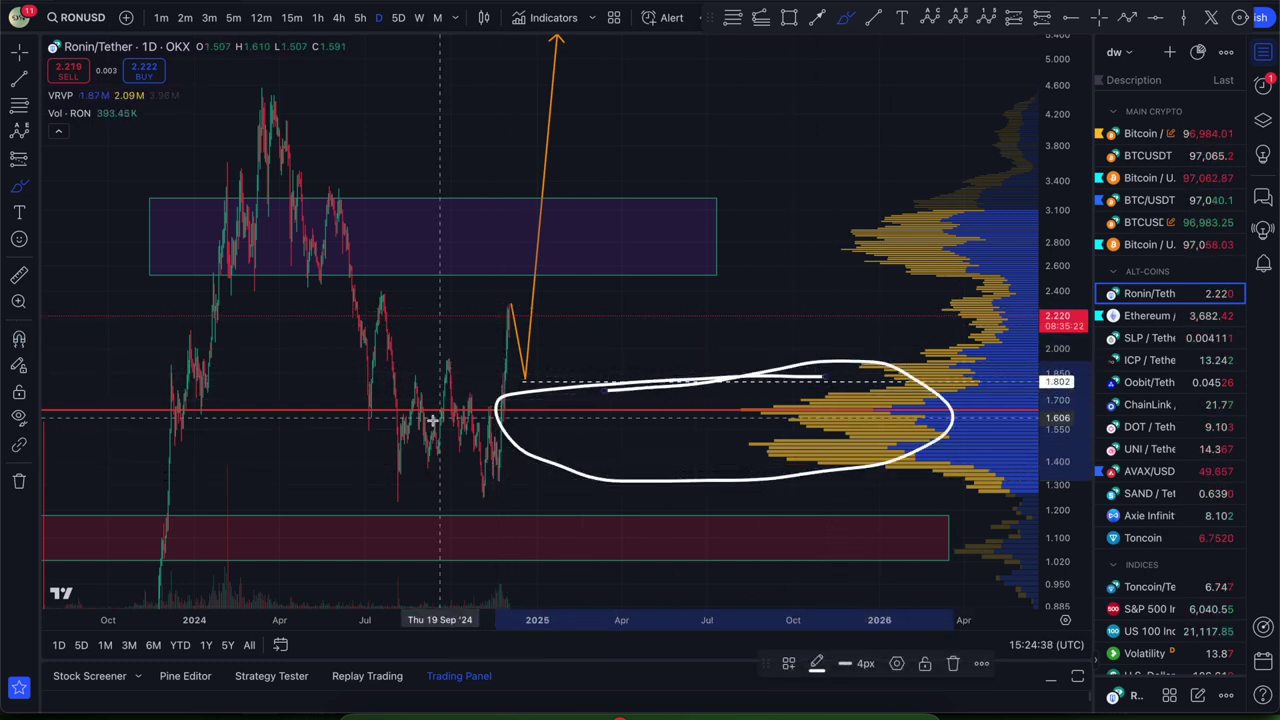
key("ctrl+z")
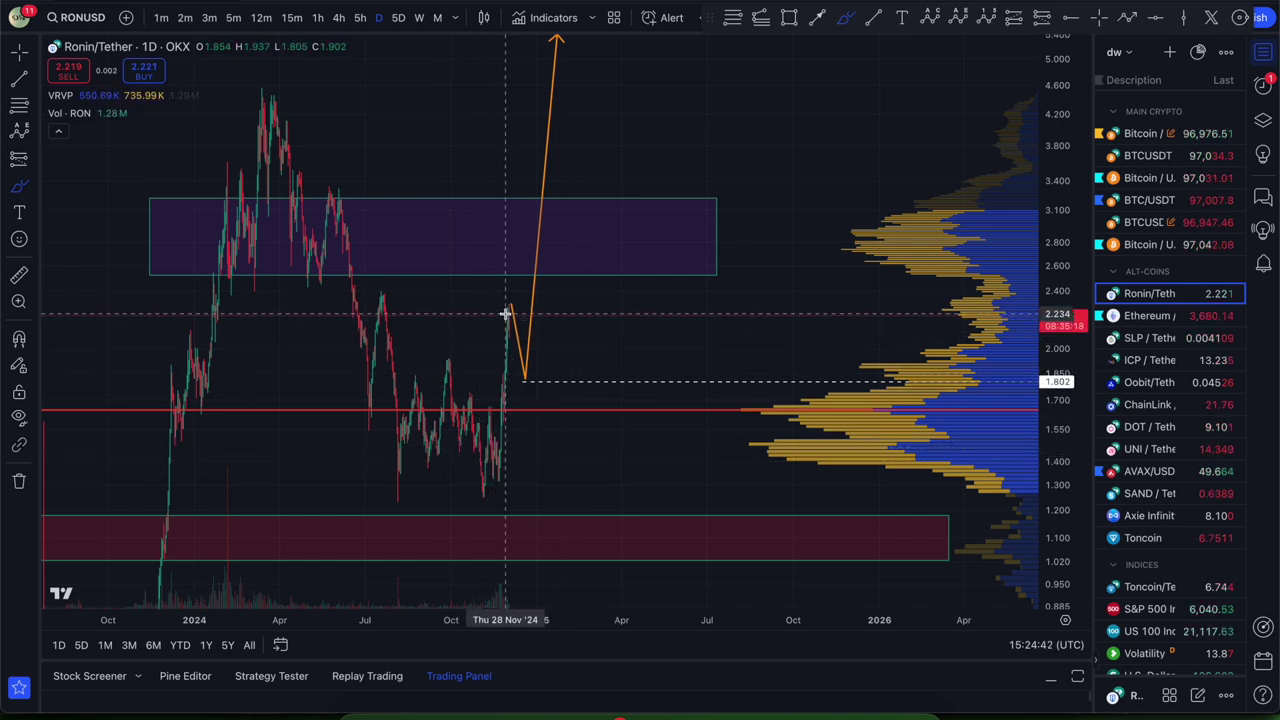
Brush a pullback from the latest price to about 1.8 and a rise to about 4.2, and undo the rise.
mouse_move(510, 308)
left_mouse_down()
mouse_move(526, 387)
mouse_move(545, 122)
left_mouse_up()
key("super+z")
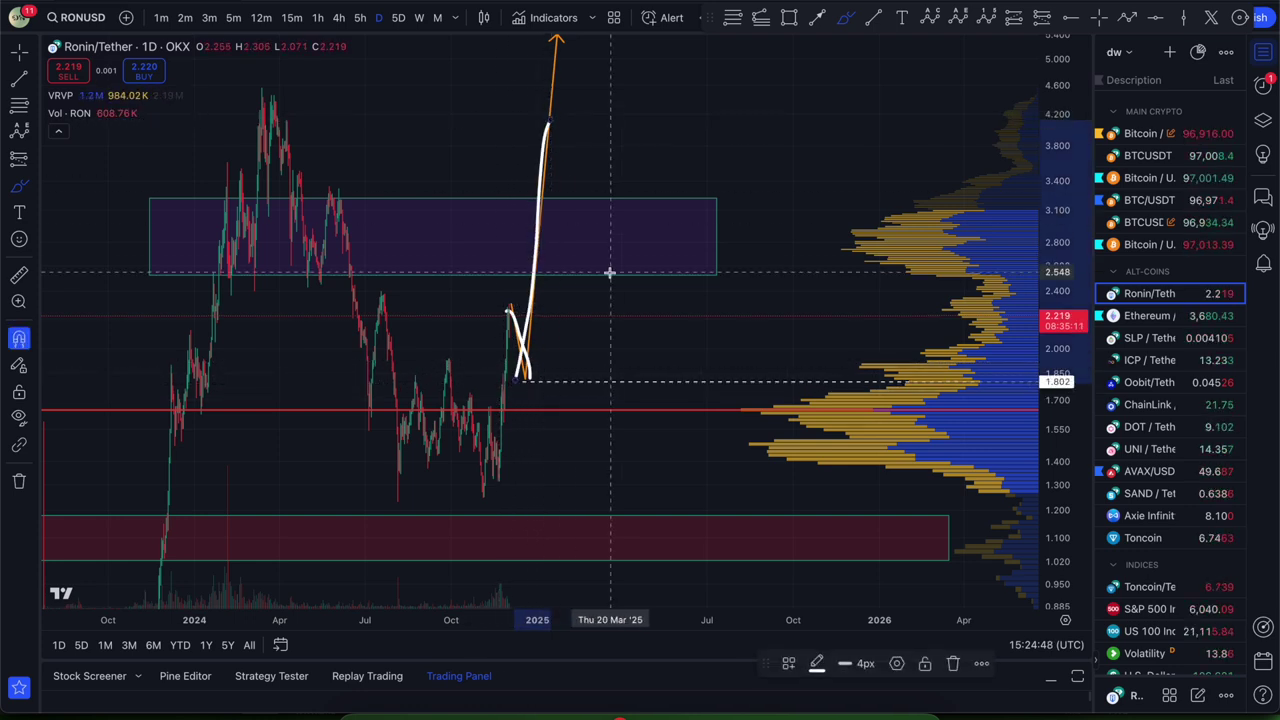
key("ctrl+z")
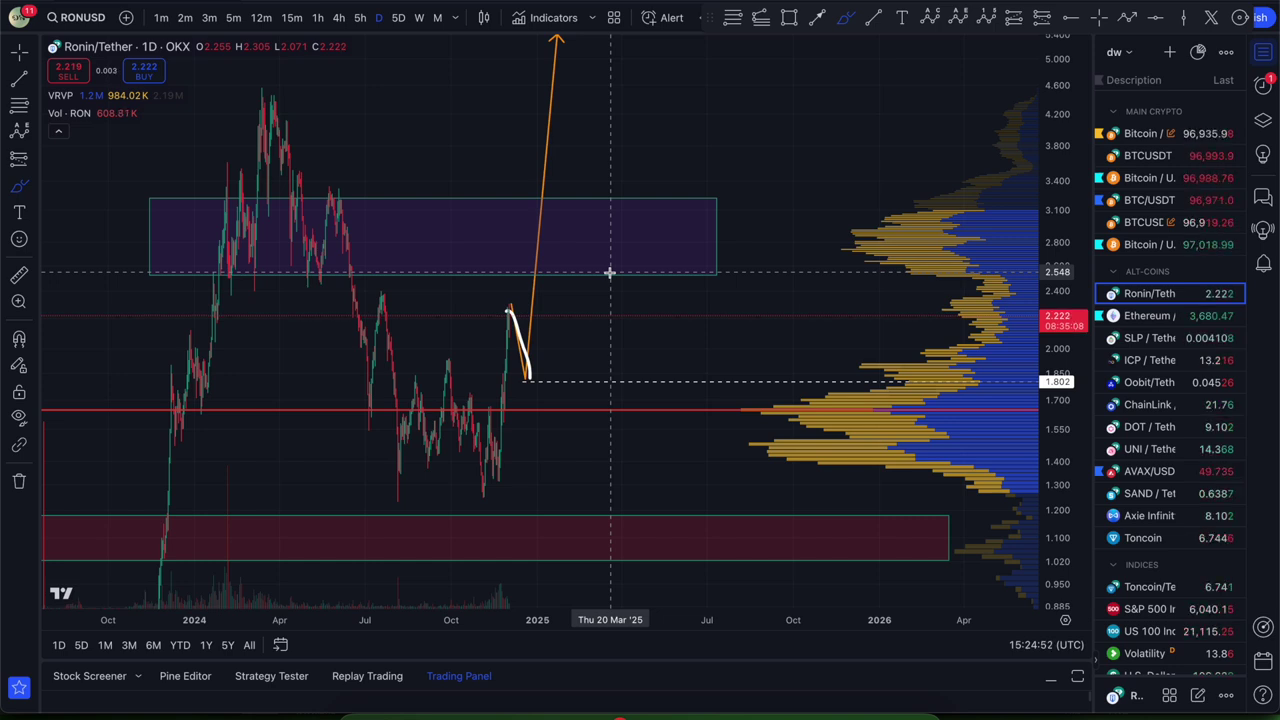
Brush a cup curve from the 2024 high down to about 1.3 and up to about 2.5, and a rise from the November low, and undo both.
mouse_move(257, 97)
left_mouse_down()
mouse_move(314, 266)
mouse_move(480, 482)
mouse_move(529, 271)
left_mouse_up()
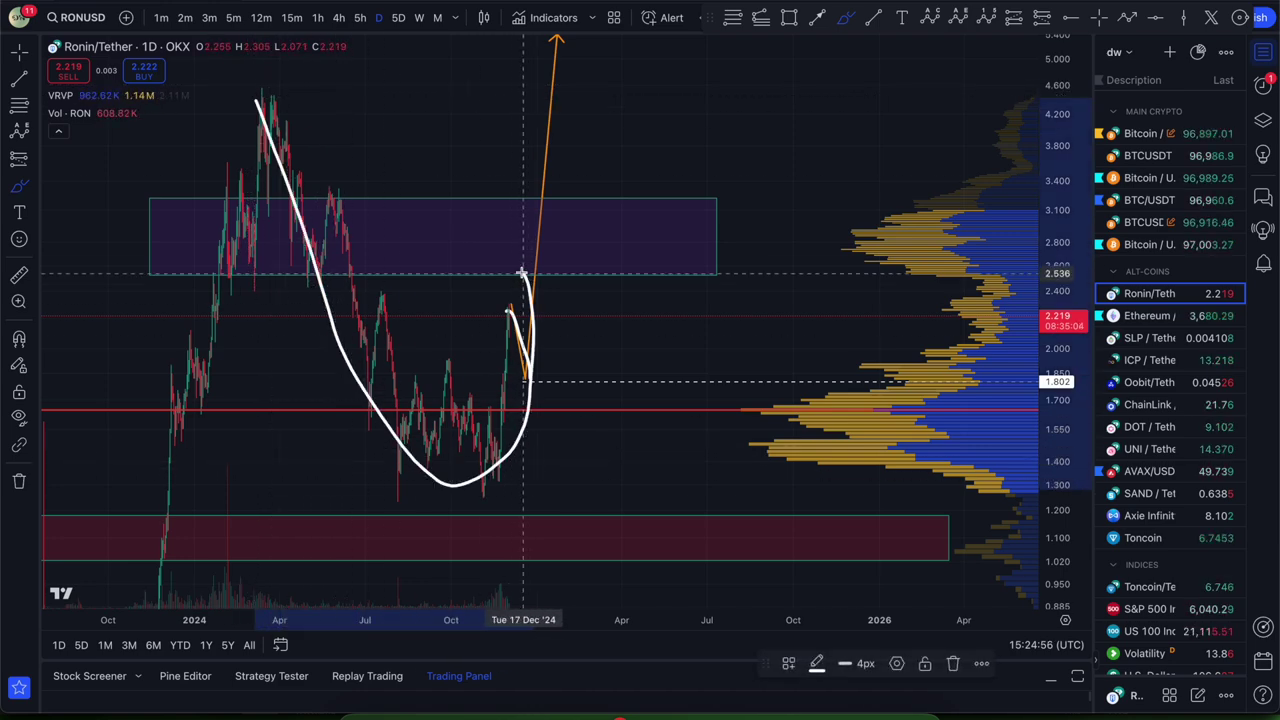
key("ctrl+z")
left_click_drag(485, 495, 591, 86)
key("ctrl+z")
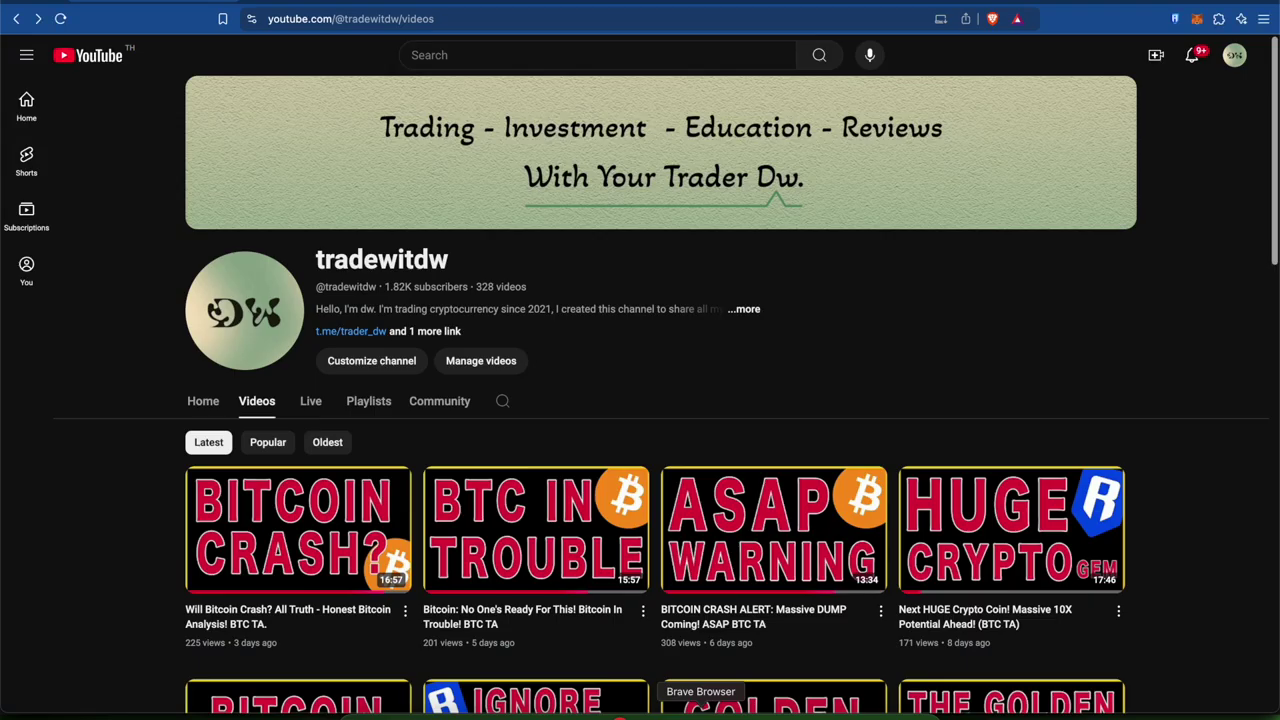
Switch to the YouTube channel's video list in the browser and preview "Bitcoin: No One's Ready For This! Bitcoin In Trouble! BTC TA".
mouse_move(597, 513)
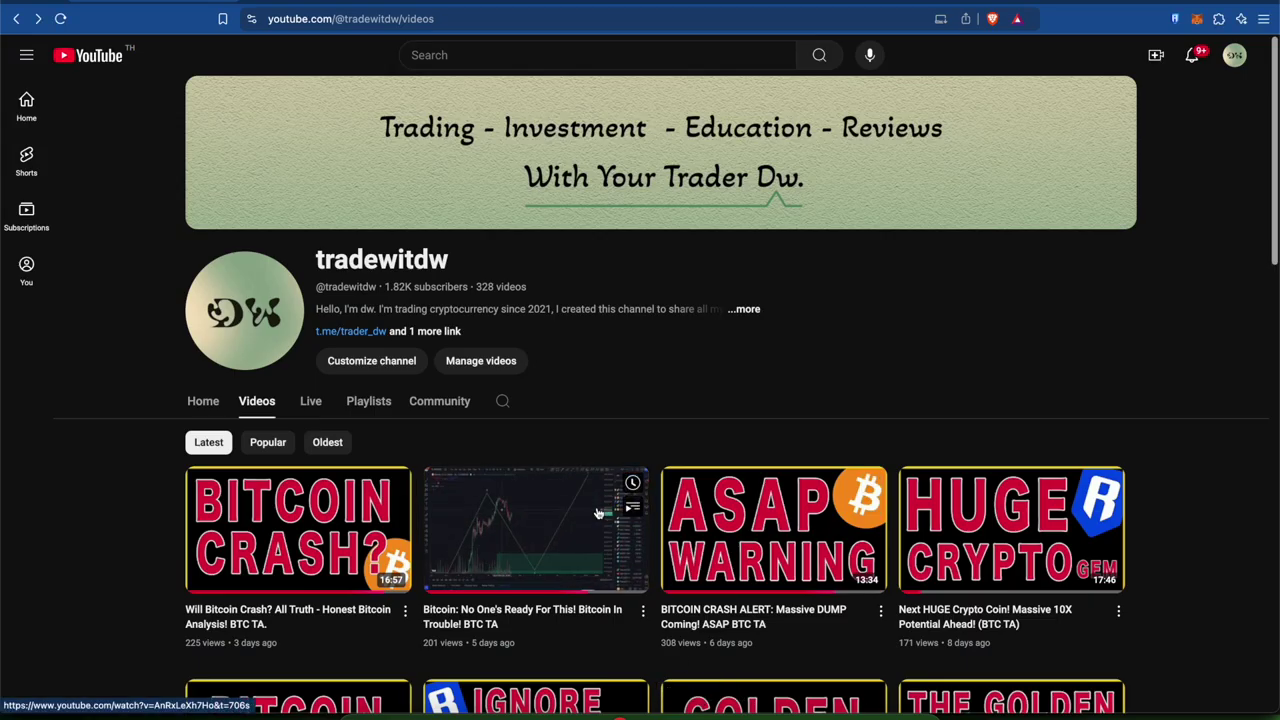